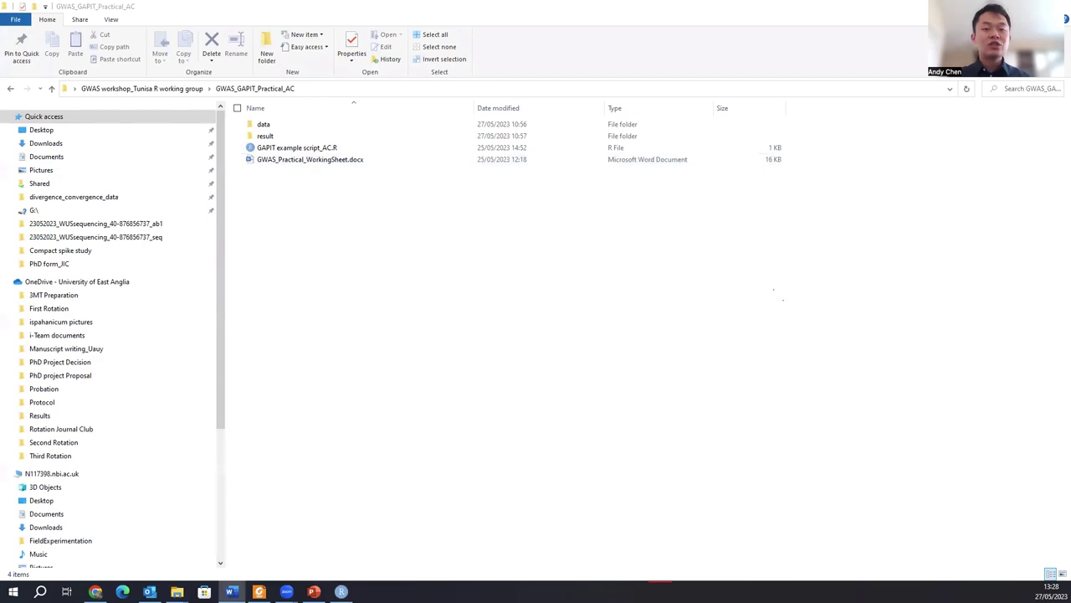
Open GWAS_Practical_WorkingSheet.docx and review its questions and the table of marker information to fill in.
left_click(531, 126)
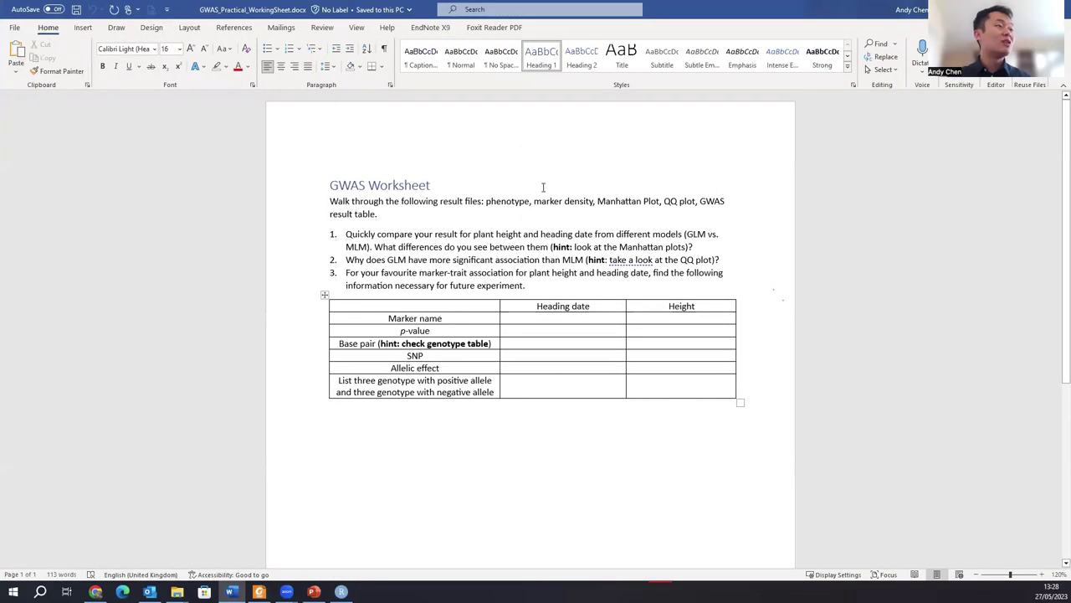
left_click_drag(330, 211, 712, 408)
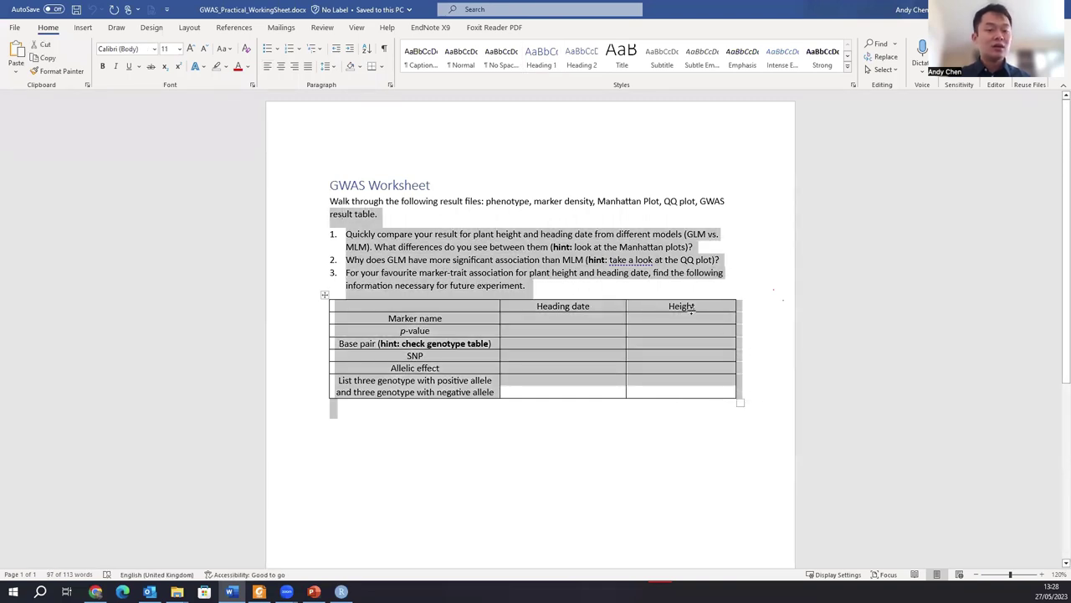
key("Left")
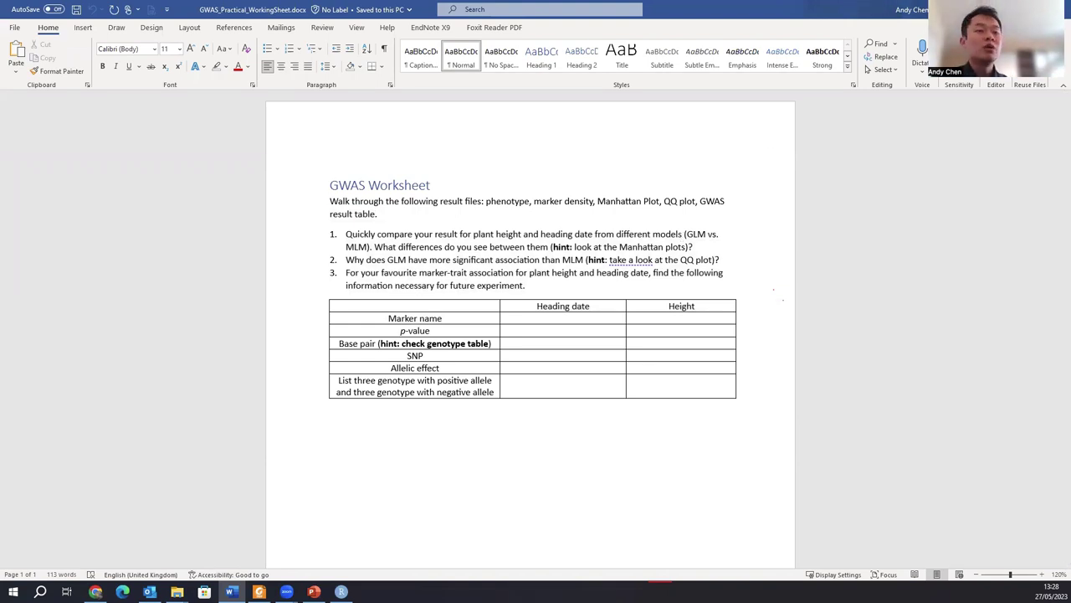
Open Watkins_phenotype_H2006_for_Tassel.txt from the data folder as plain text, and view it in Excel in a maximized window.
key("alt+Tab")
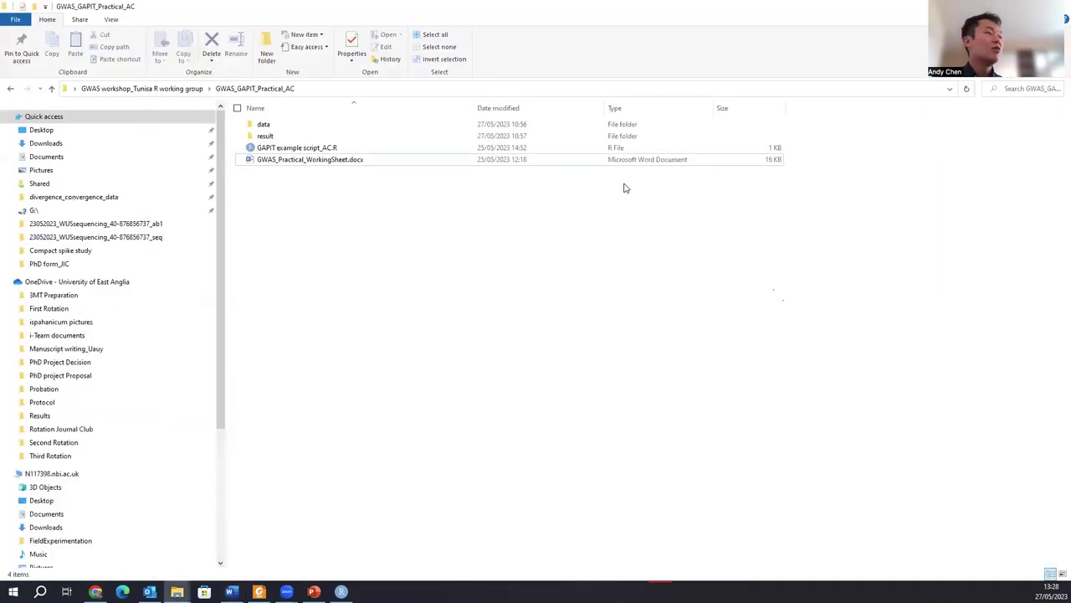
double_click(266, 126)
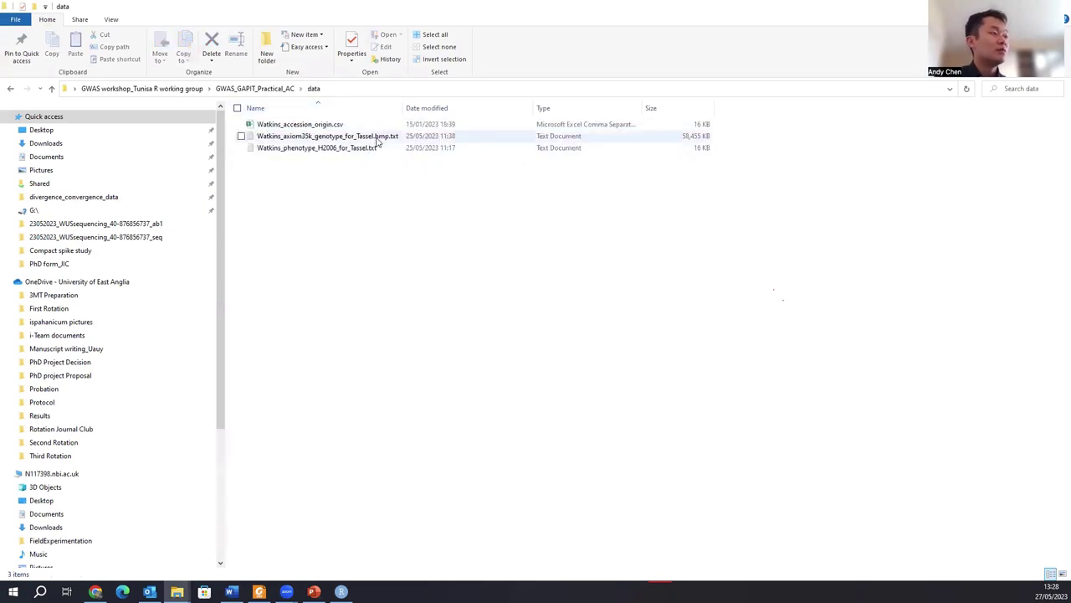
double_click(369, 149)
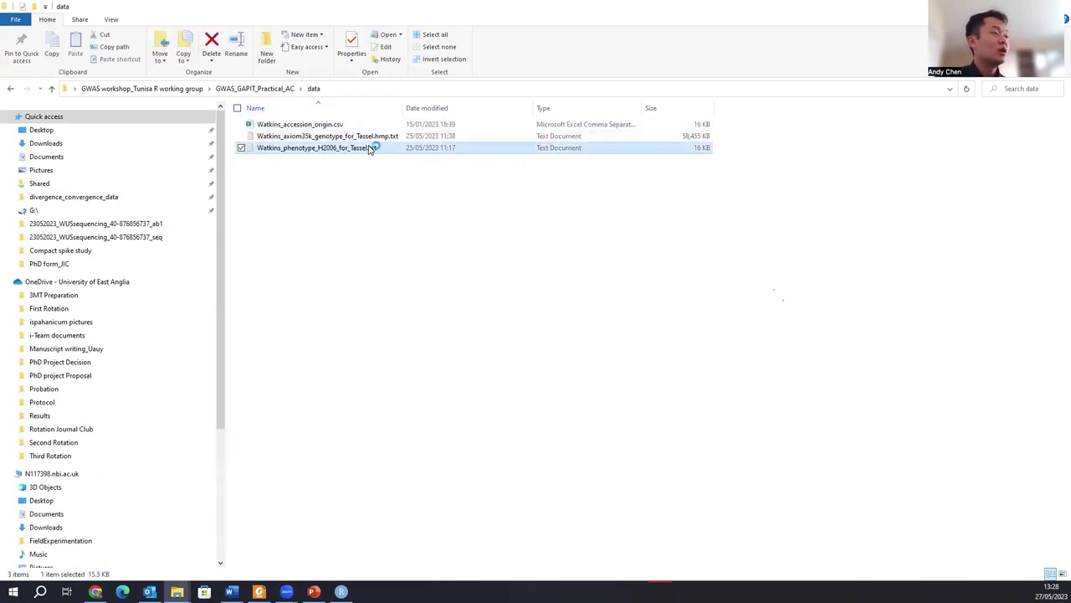
double_click(472, 124)
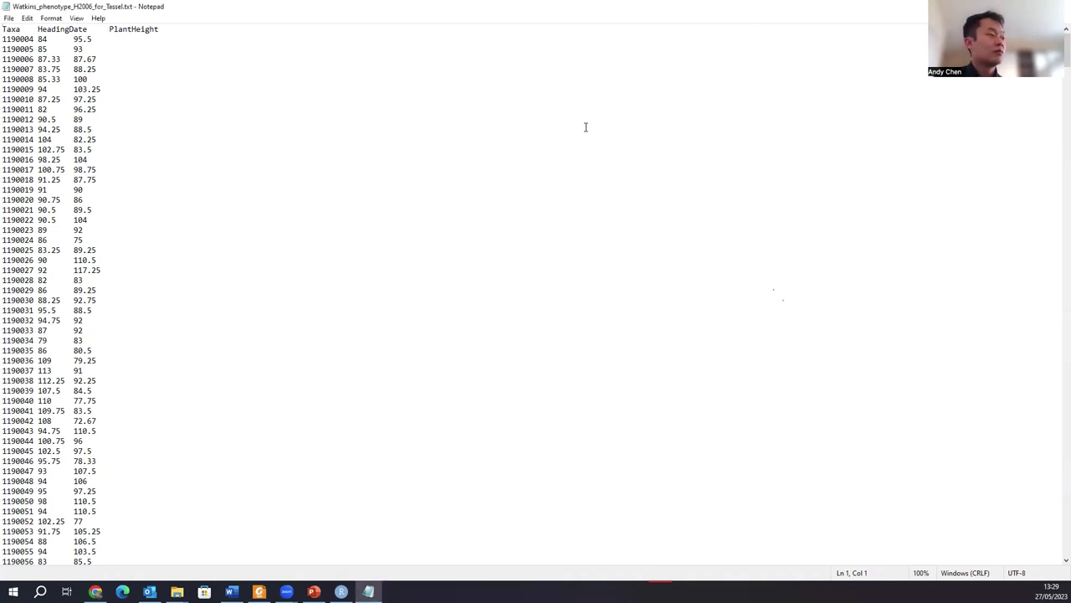
left_click(238, 118)
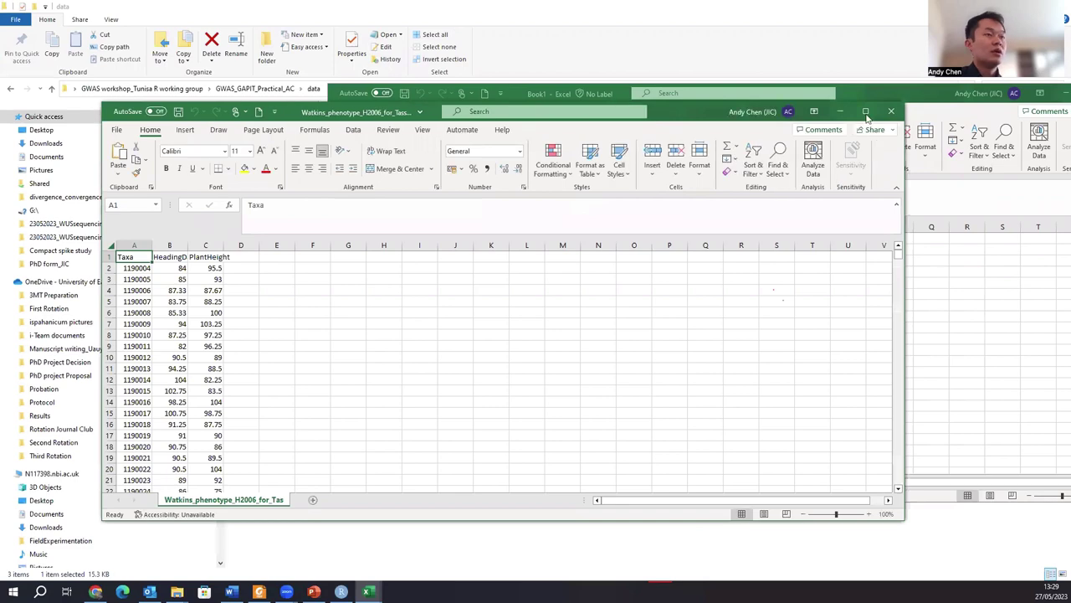
left_click(866, 113)
Examine the Taxa column of the phenotype table, from its header through to the last accession.
left_click(159, 220)
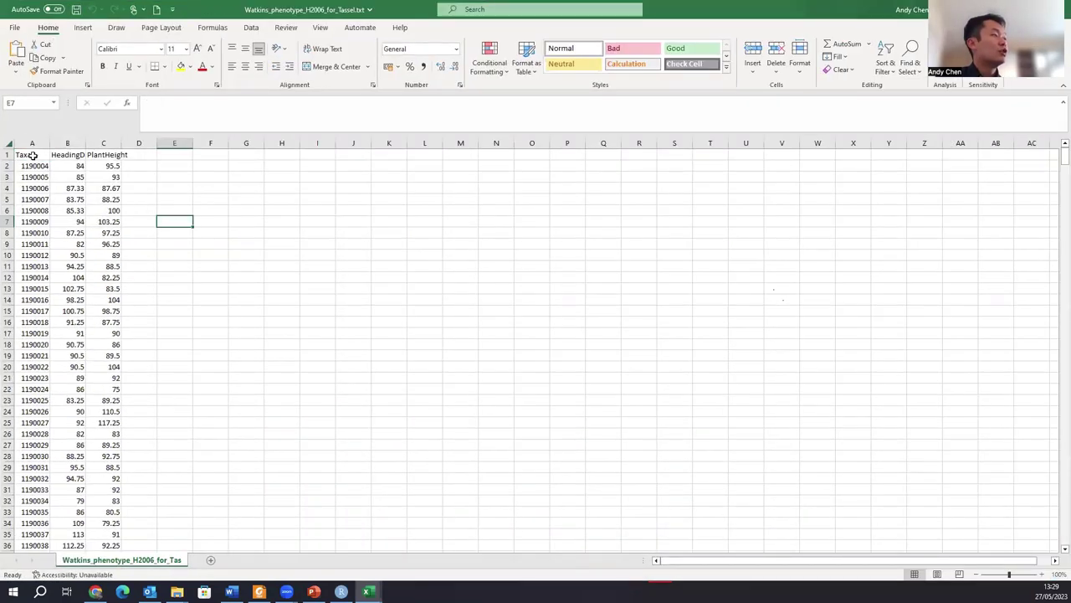
left_click(35, 154)
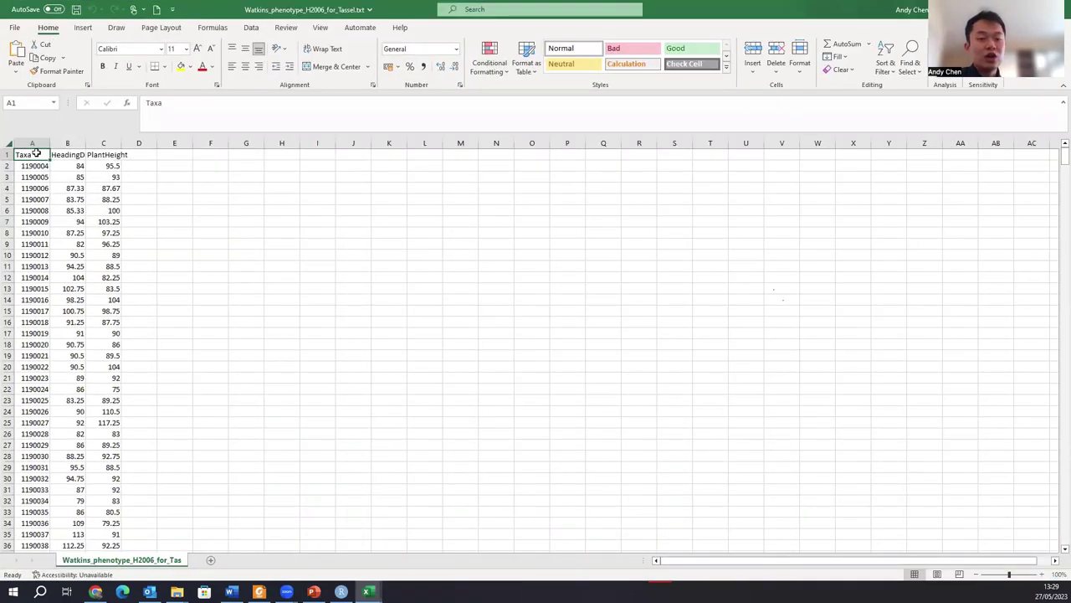
scroll(38, 242, "down", 6)
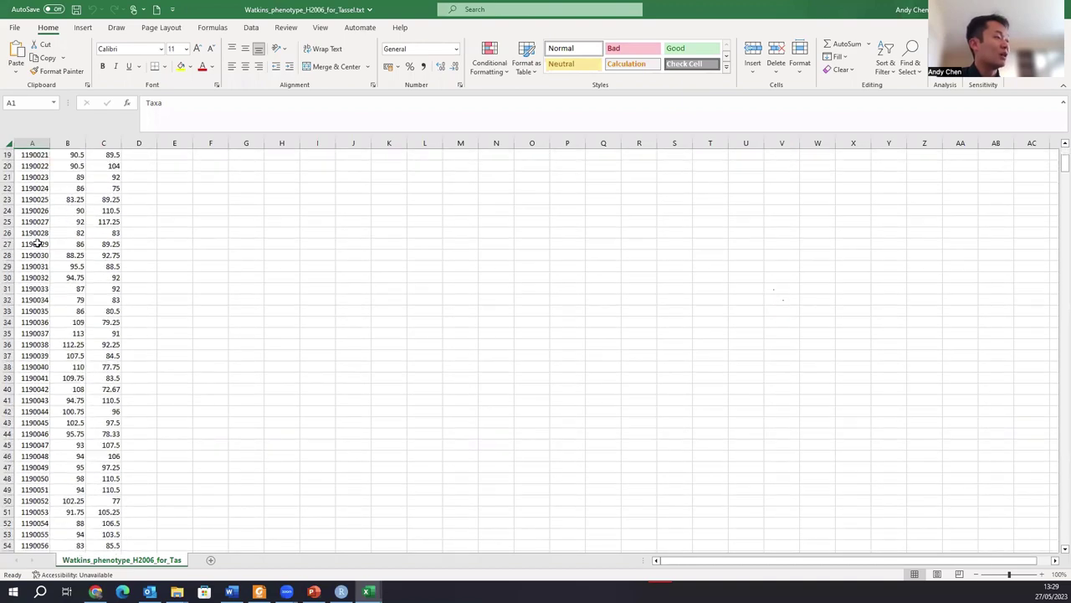
scroll(38, 244, "down", 1)
scroll(37, 245, "up", 6)
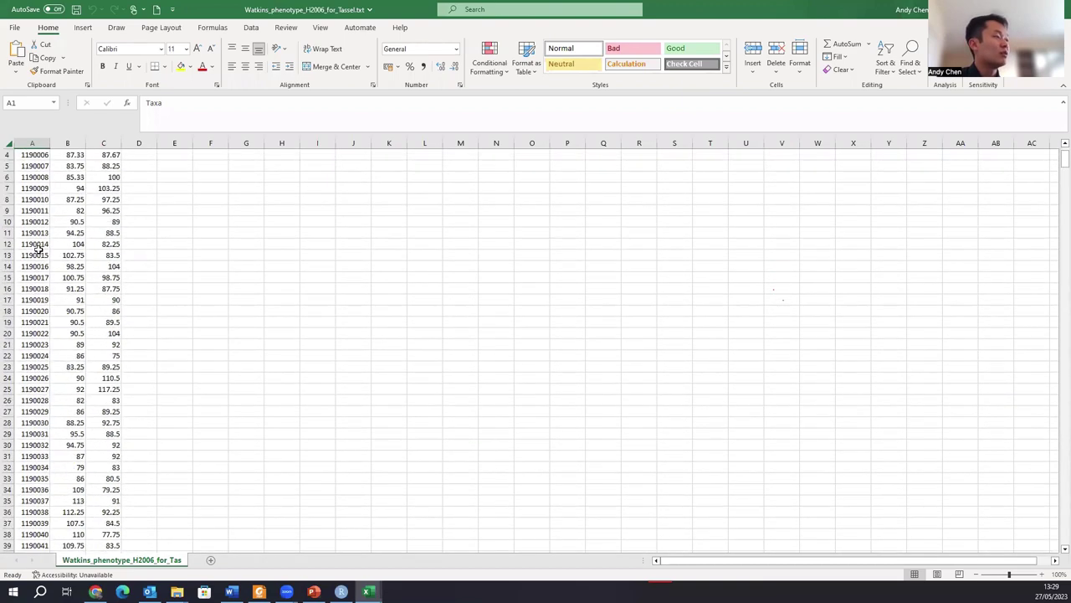
scroll(38, 249, "up", 1)
left_click(37, 168)
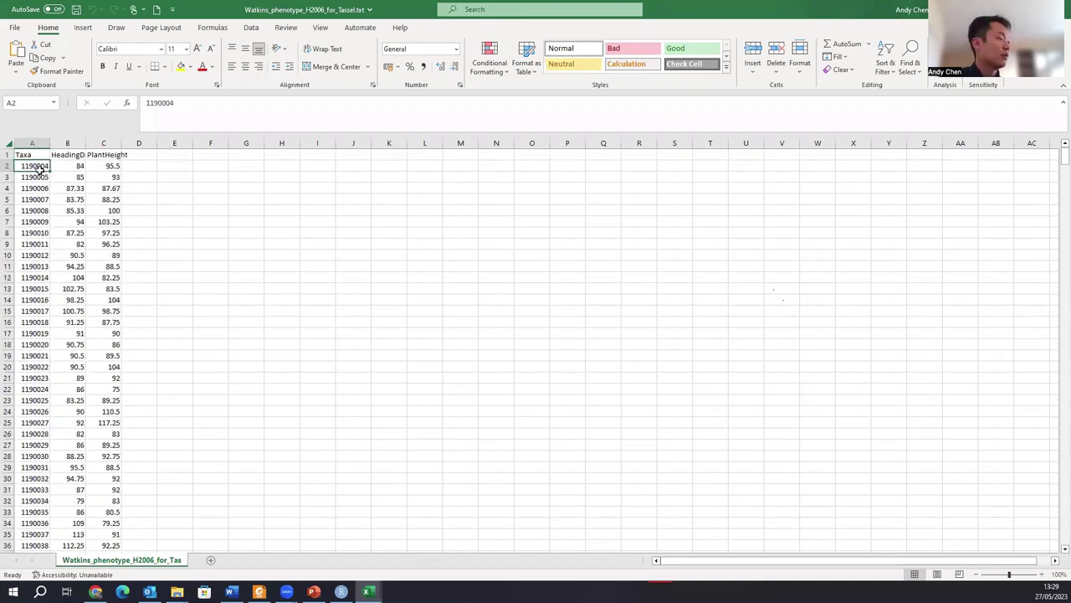
key("ctrl+Down")
key("ctrl+Up")
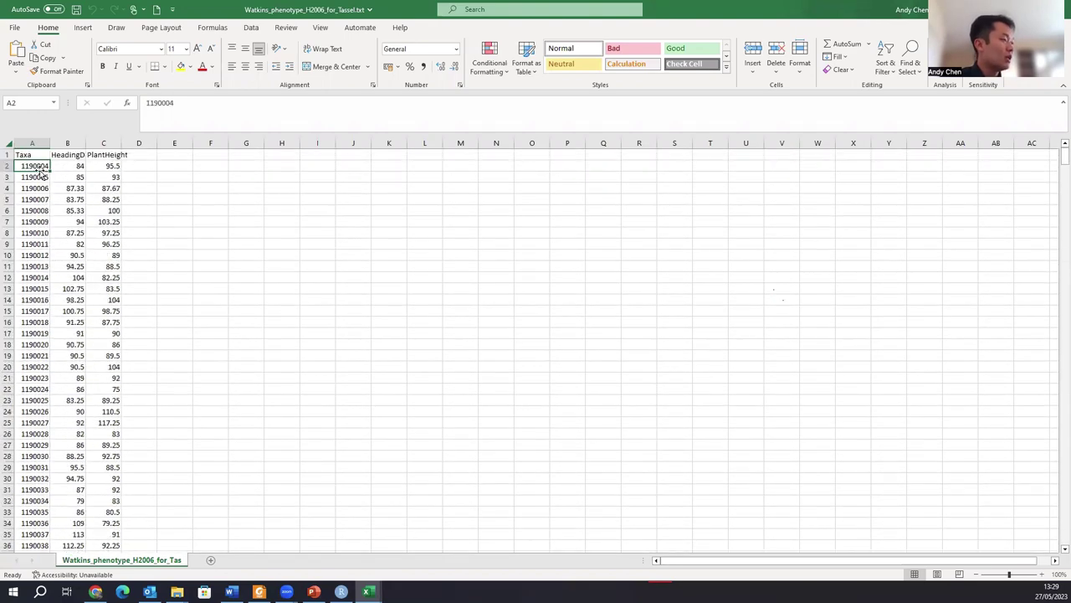
key("ctrl+Down")
key("ctrl+Up")
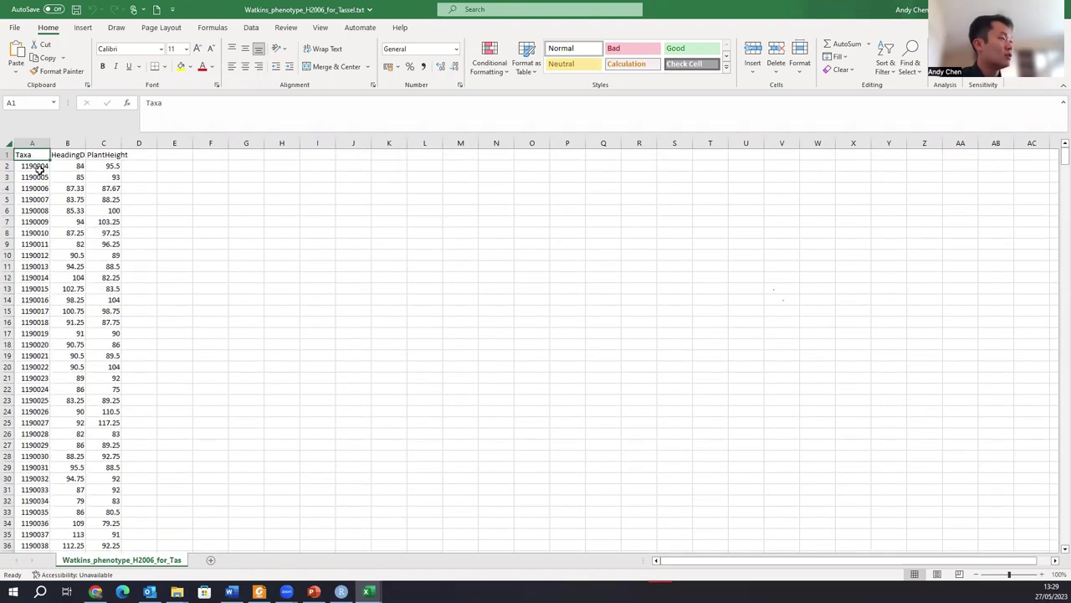
Fit the HeadingDate column's width to its contents and look through its values.
key("Right")
key("Right")
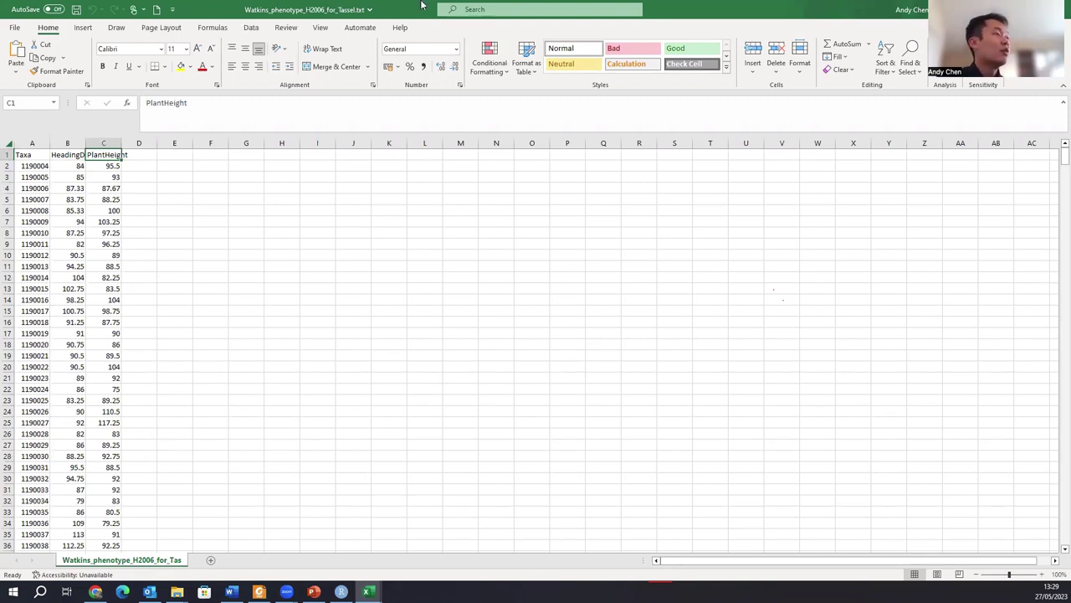
key("Left")
key("Down")
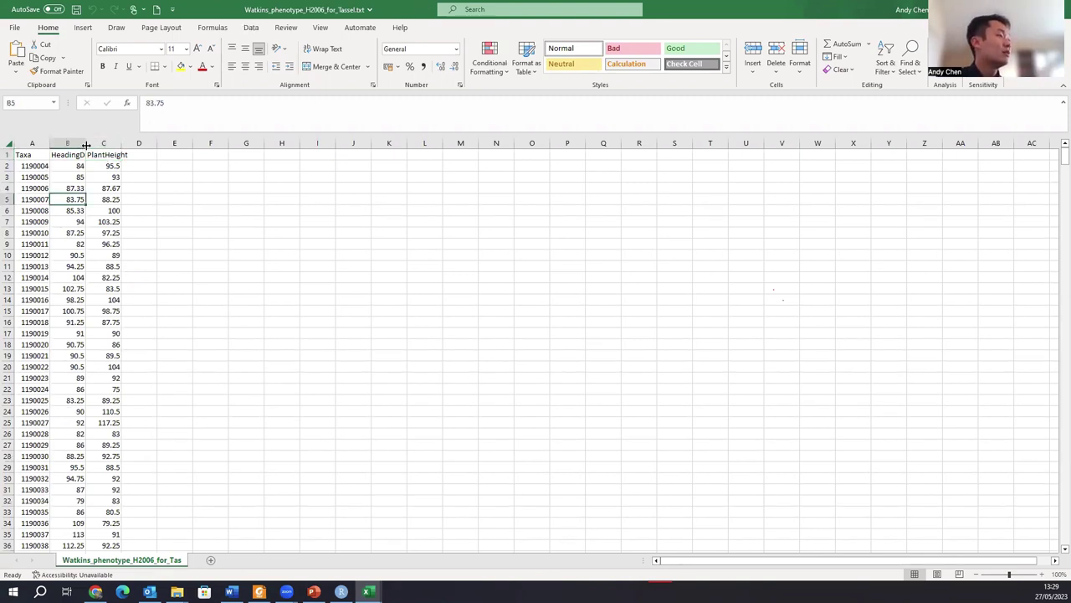
double_click(86, 143)
key("Down")
key("Down")
key("Down")
key("Down")
key("Down")
key("Down")
key("Down")
key("Down")
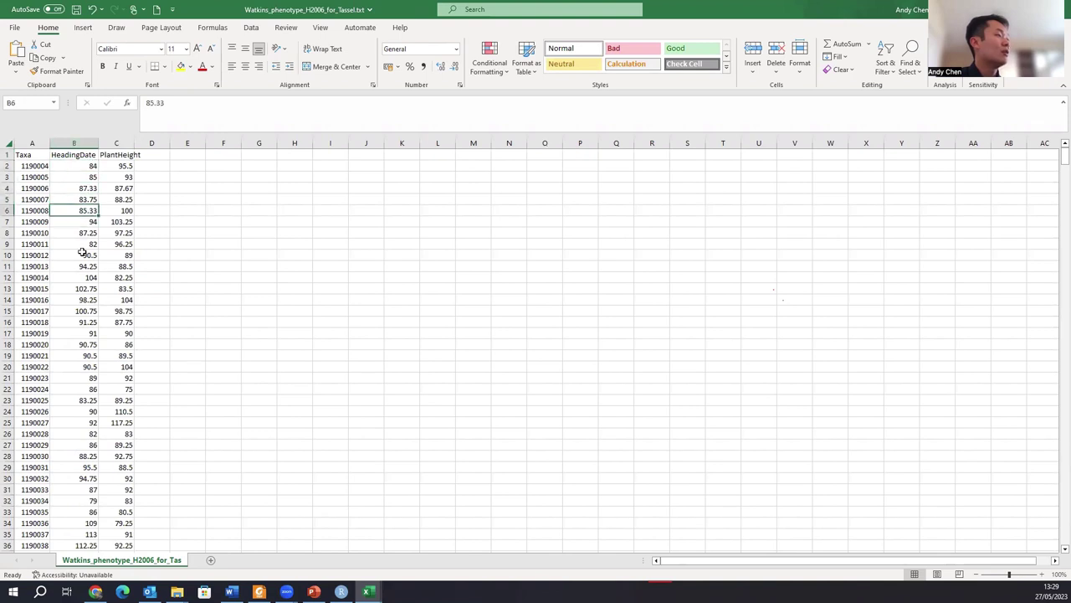
Examine the header and values of the PlantHeight column.
left_click(117, 154)
left_click(120, 186)
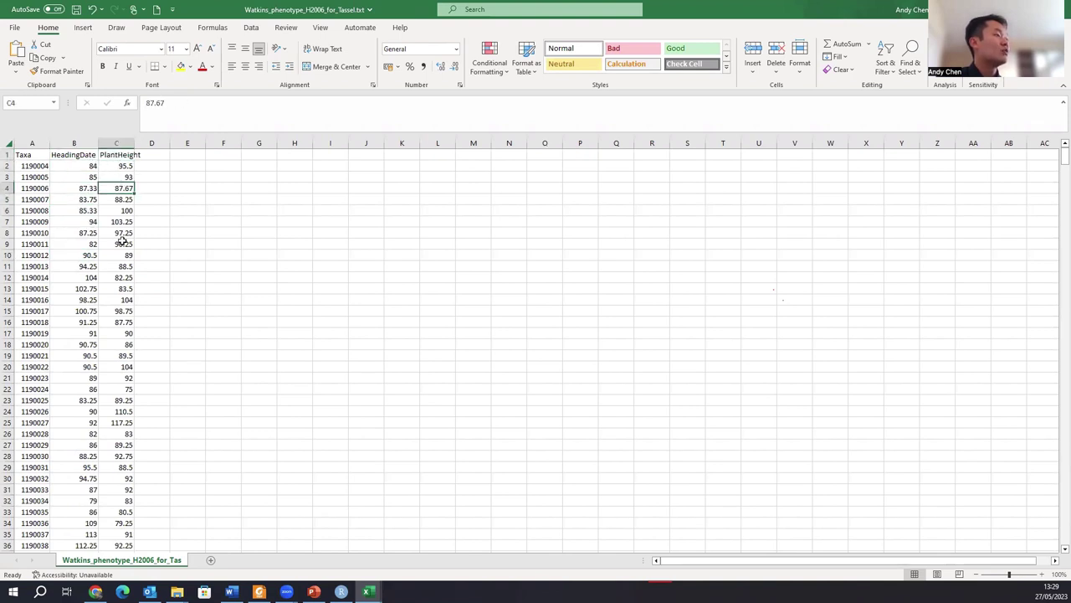
left_click(121, 153)
Inspect how the HeadingDate and PlantHeight trait names are written in cells B1 and C1.
left_click(87, 151)
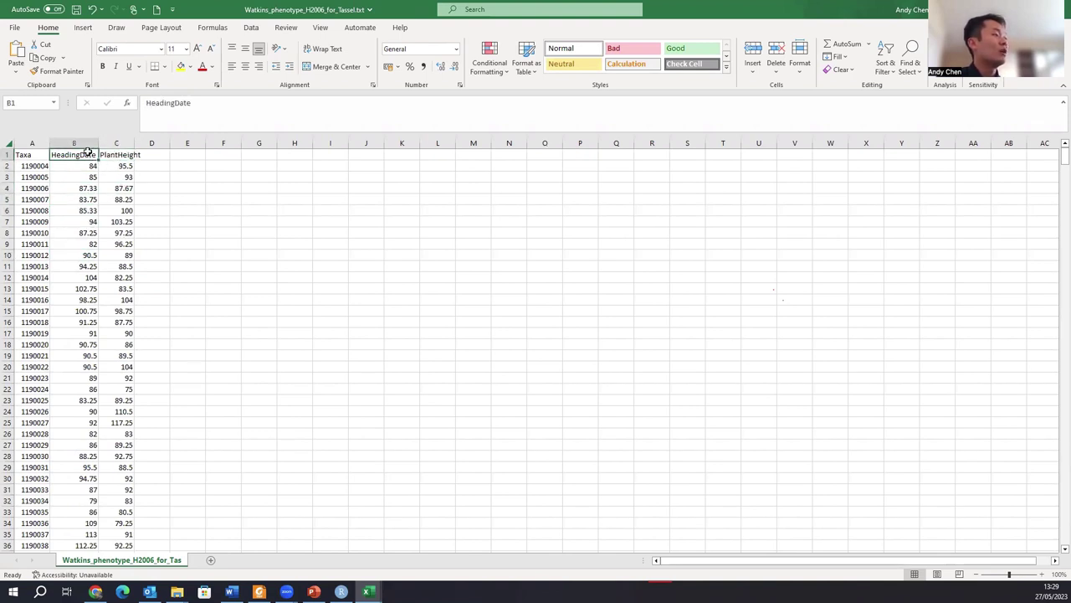
left_click_drag(193, 103, 134, 109)
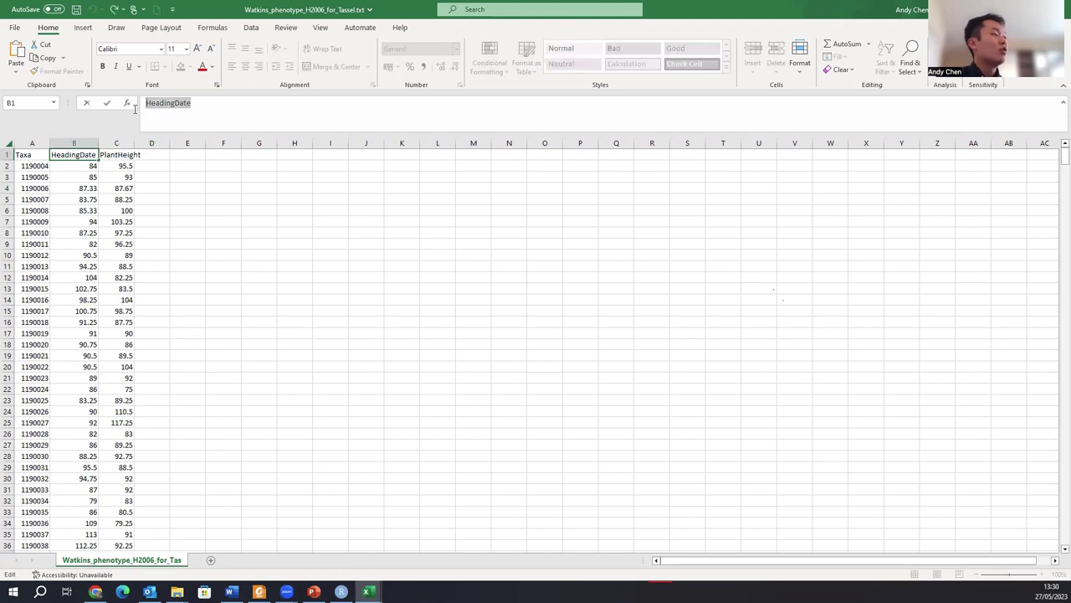
left_click(212, 112)
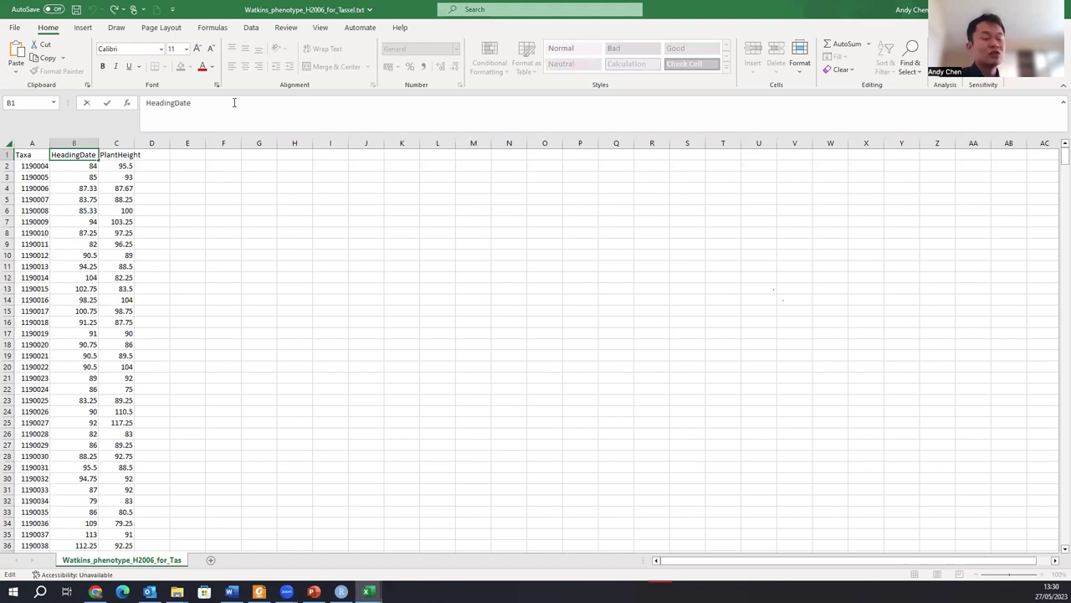
key("BackSpace")
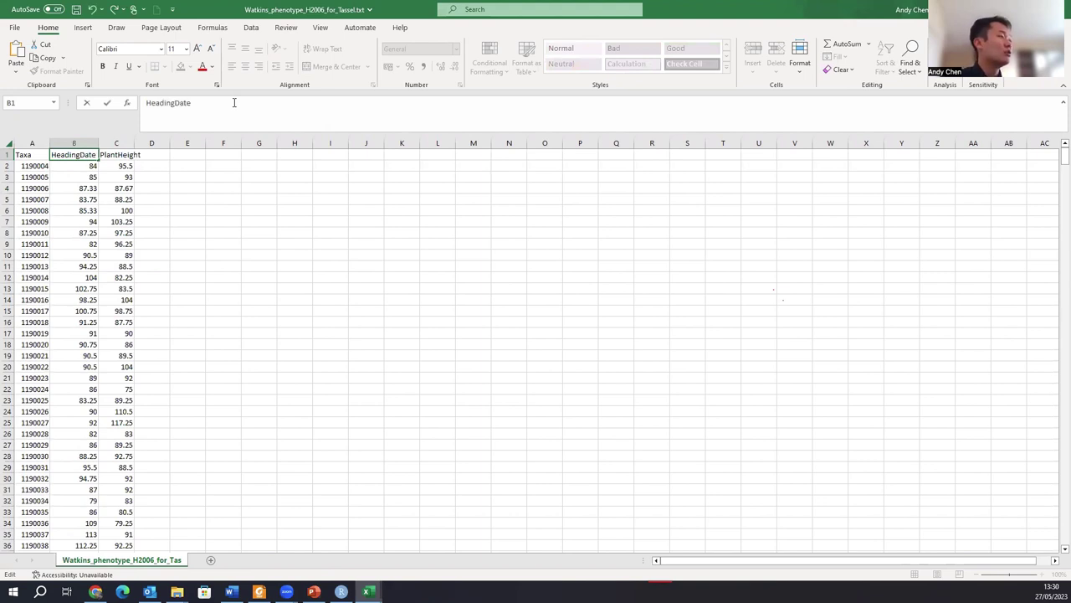
double_click(216, 113)
left_click(237, 102)
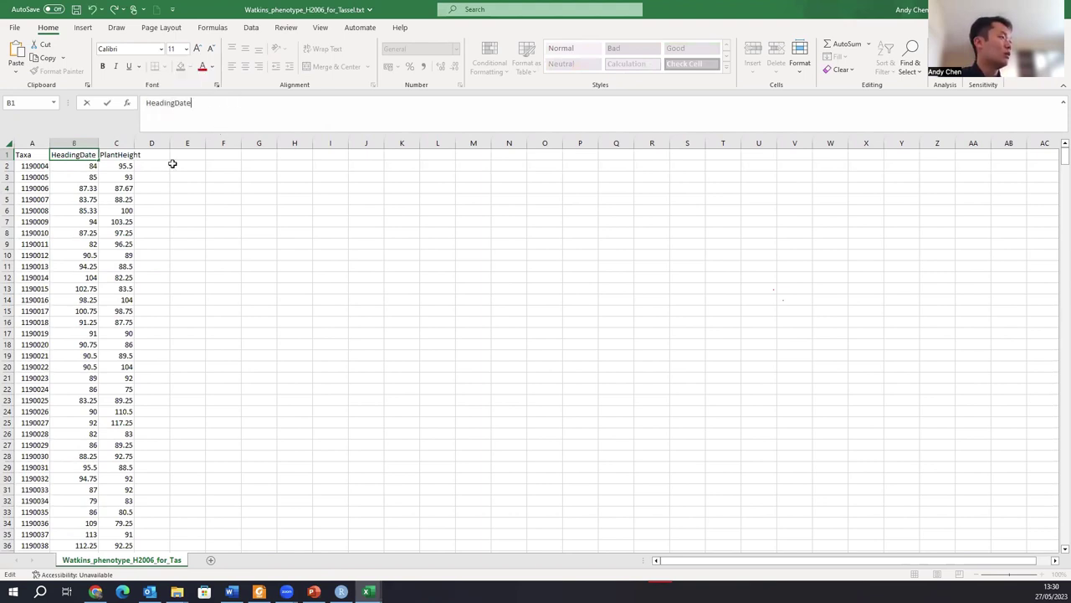
left_click(171, 164)
left_click(115, 155)
key("Left")
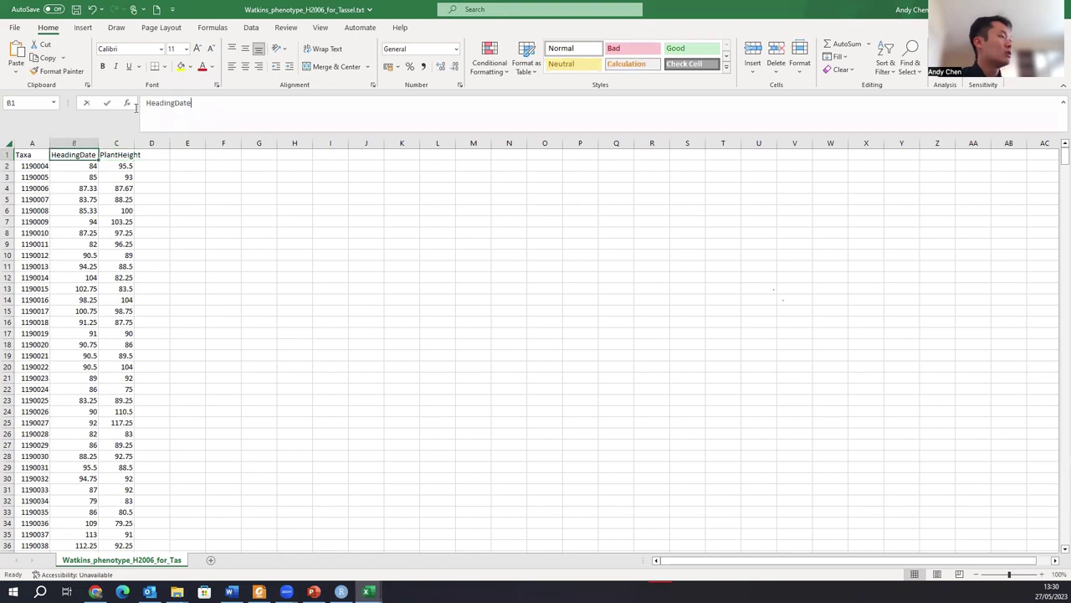
left_click_drag(136, 103, 194, 103)
key("Tab")
left_click(209, 103)
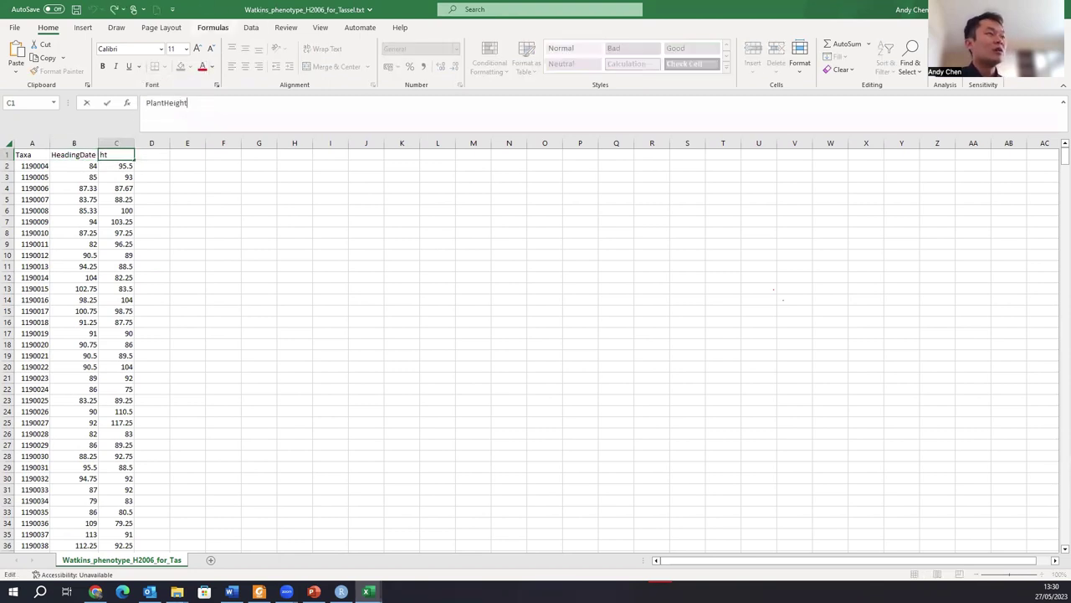
Close the blank workbook and open Watkins_axiom35k_genotype_for_Tassel.hmp.txt from the data folder in Excel.
left_click(1026, 9)
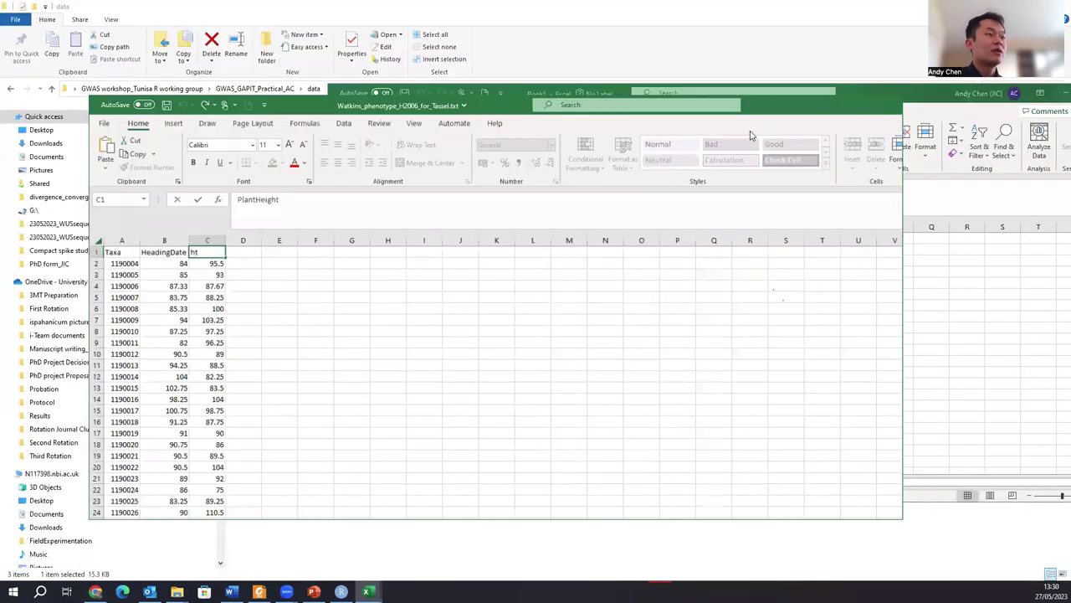
left_click(937, 97)
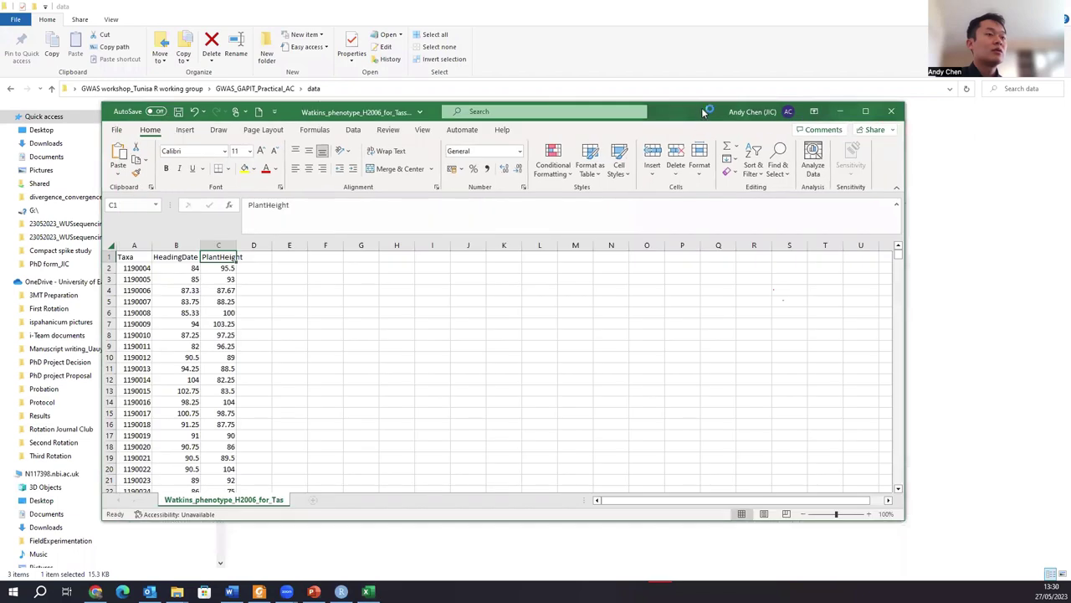
left_click_drag(703, 111, 591, 209)
left_click_drag(360, 137, 386, 388)
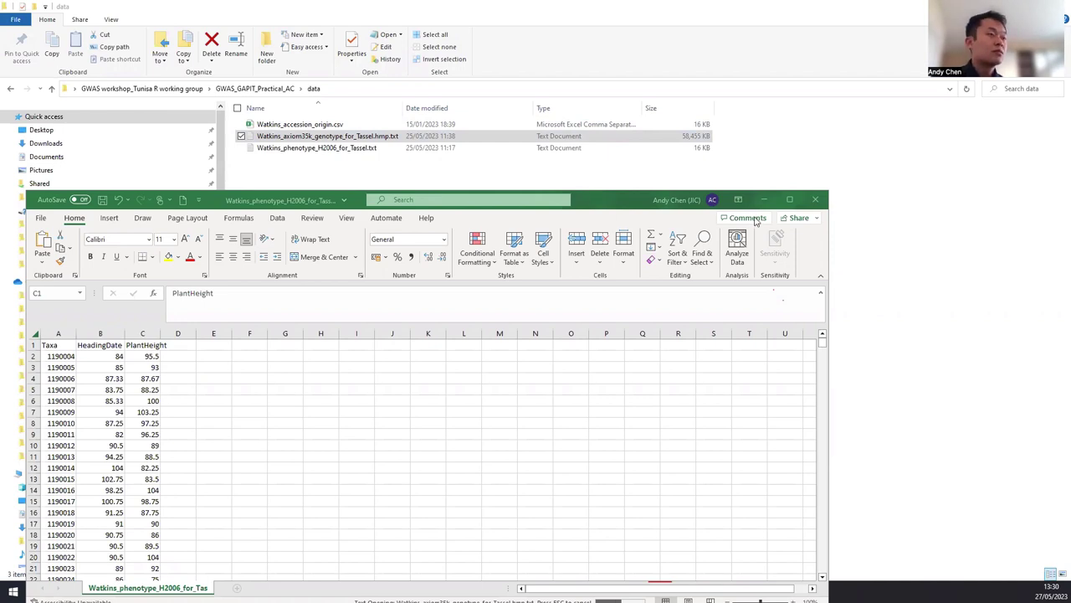
Clear the folder and browser windows out of the way and maximize the genotype workbook.
left_click(821, 170)
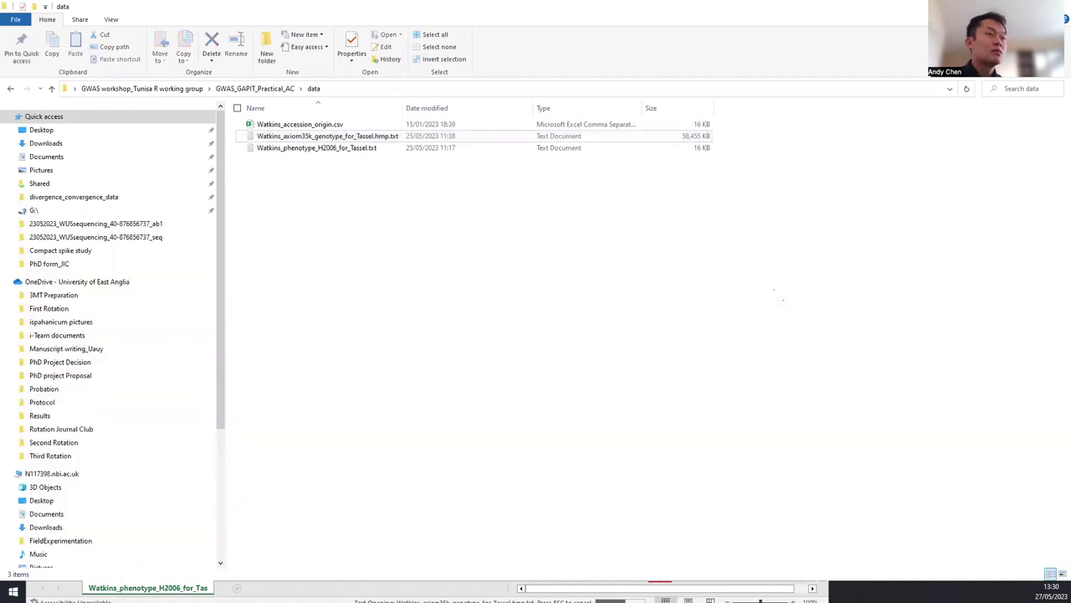
left_click(985, 6)
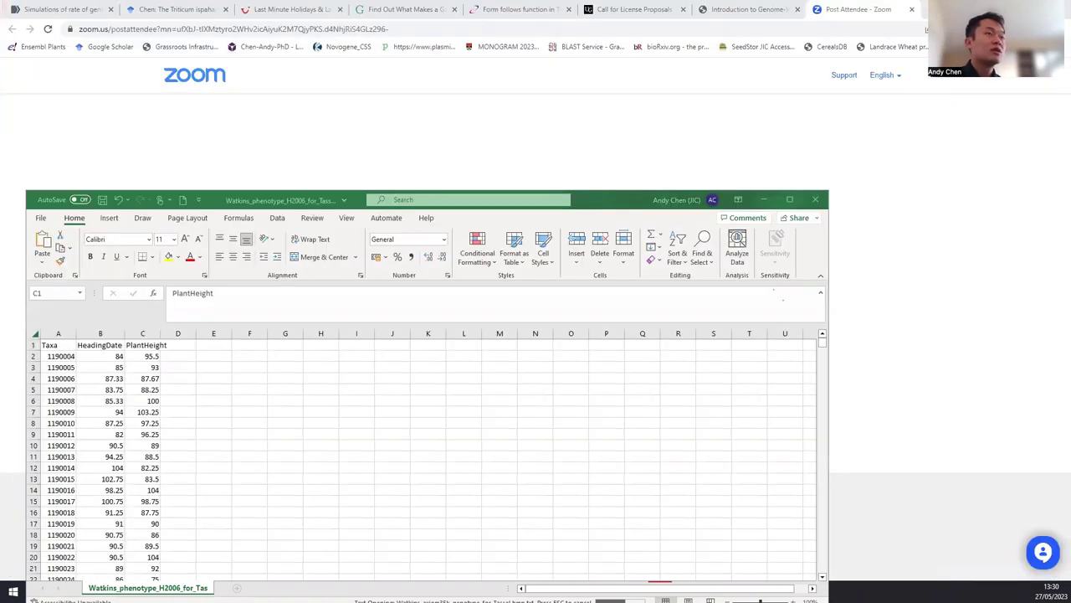
left_click(984, 6)
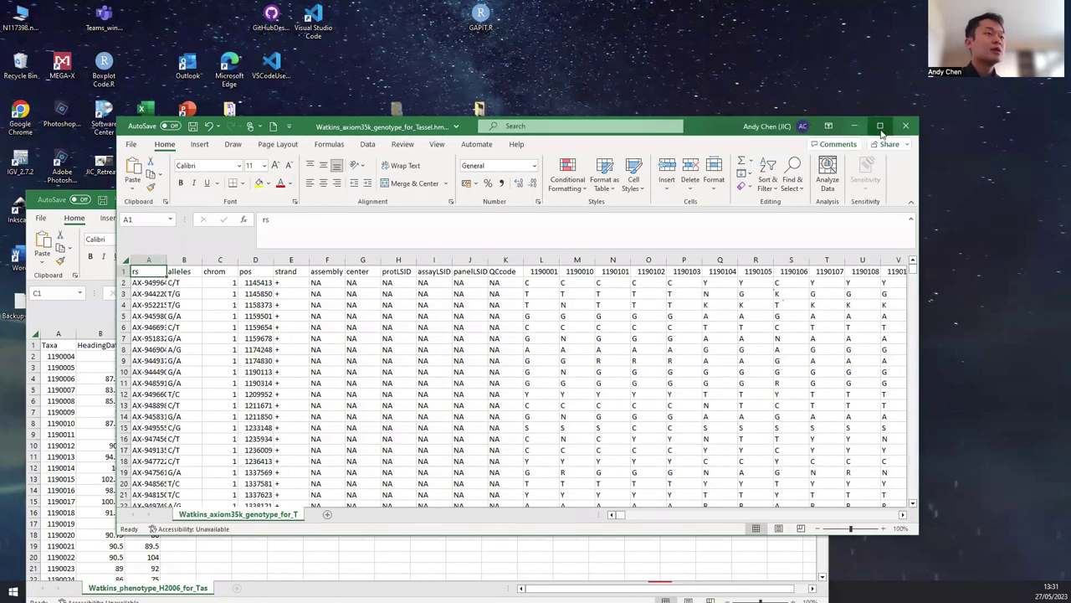
left_click(880, 126)
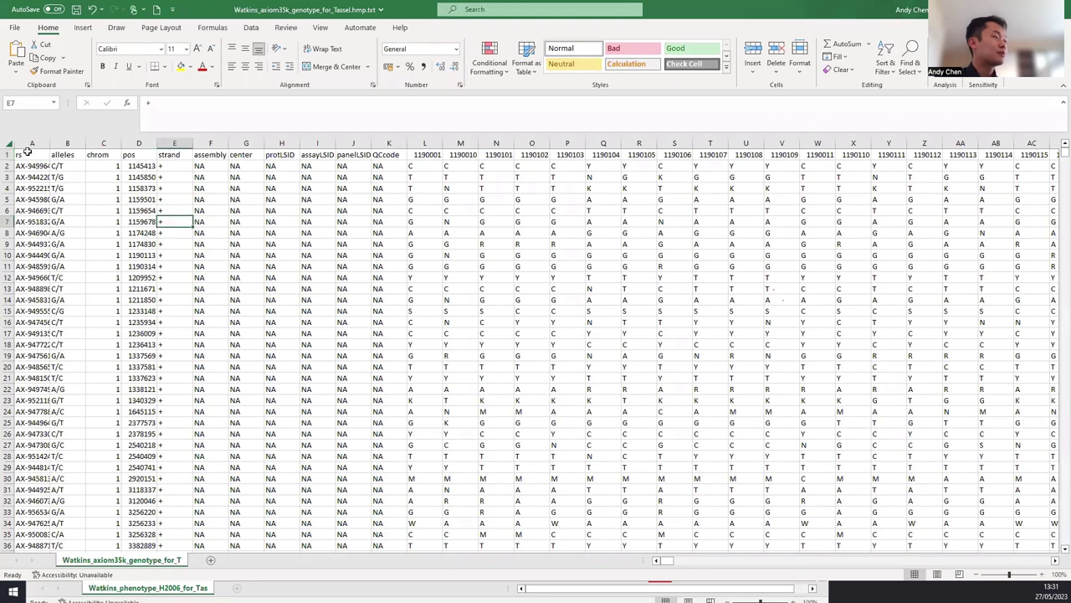
Widen the rs column to show the full marker names and examine the values under rs, alleles, chrom and pos.
left_click(37, 189)
left_click_drag(38, 167, 33, 277)
left_click_drag(49, 143, 38, 322)
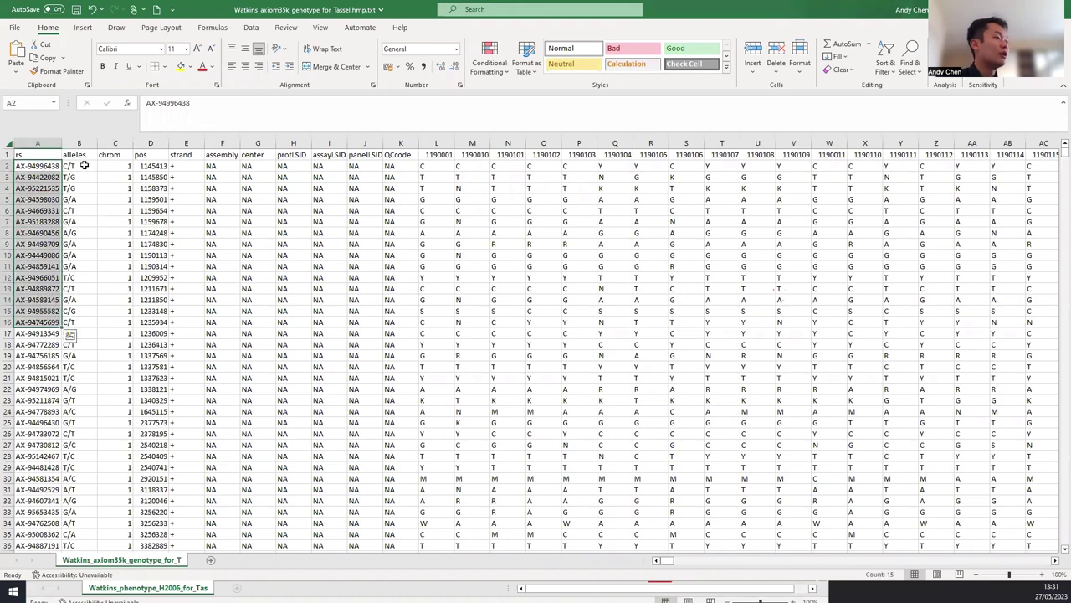
left_click_drag(86, 167, 92, 326)
left_click_drag(124, 166, 129, 322)
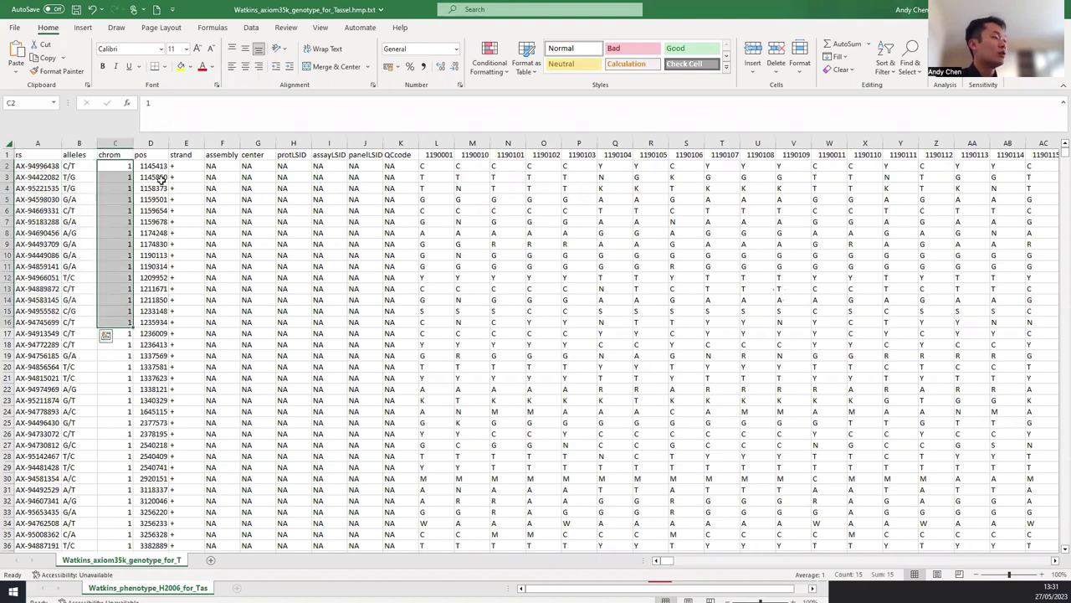
left_click_drag(155, 166, 159, 322)
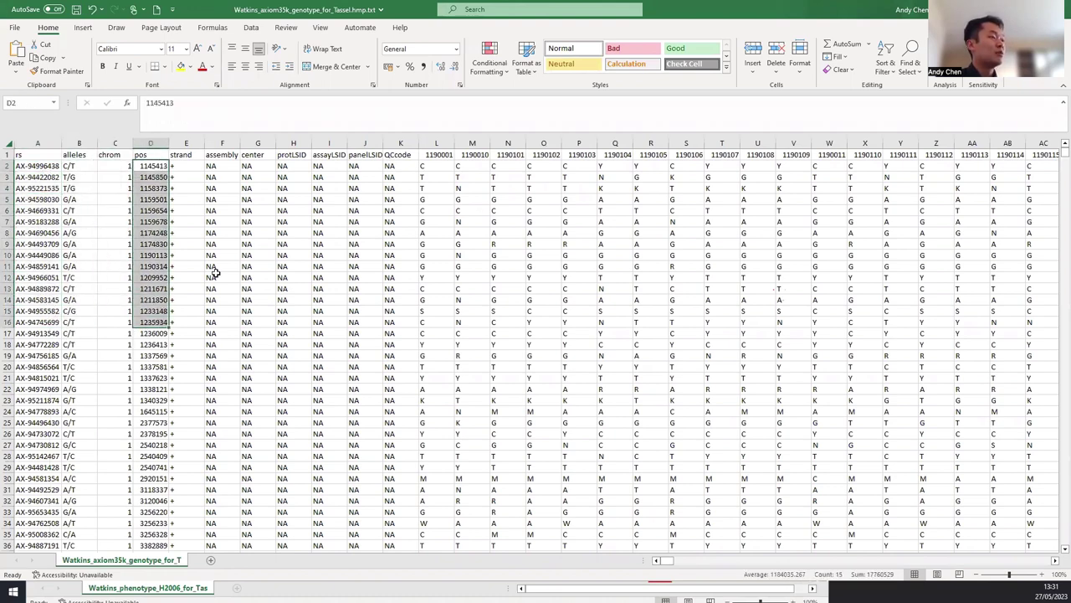
Examine the sample ID headers in row 1 from column L through column Q.
left_click(433, 157)
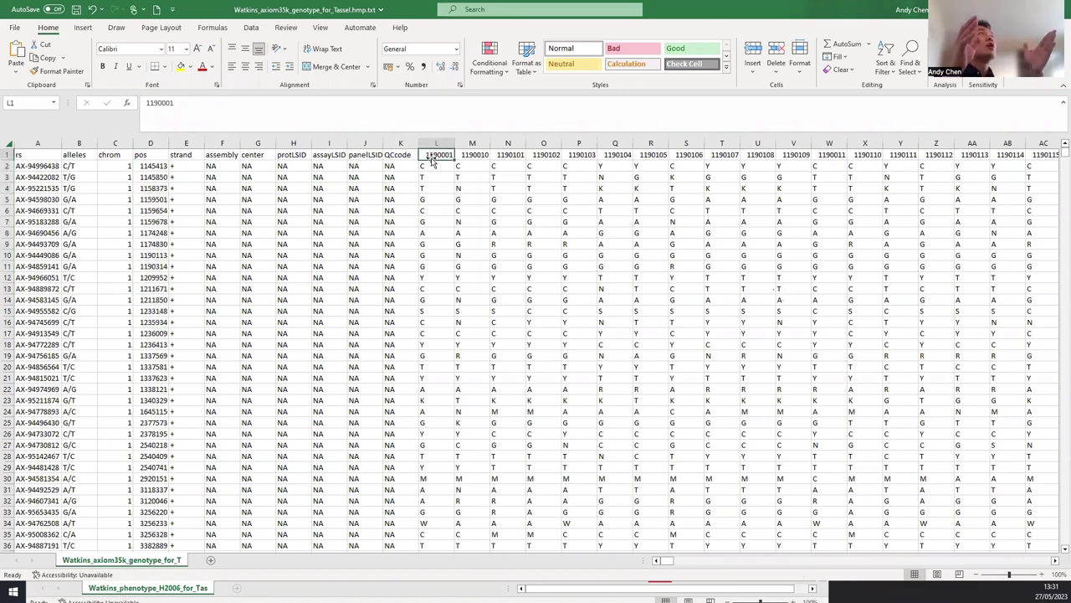
key("Right")
key("Right")
key("Right")
key("Right")
key("Right")
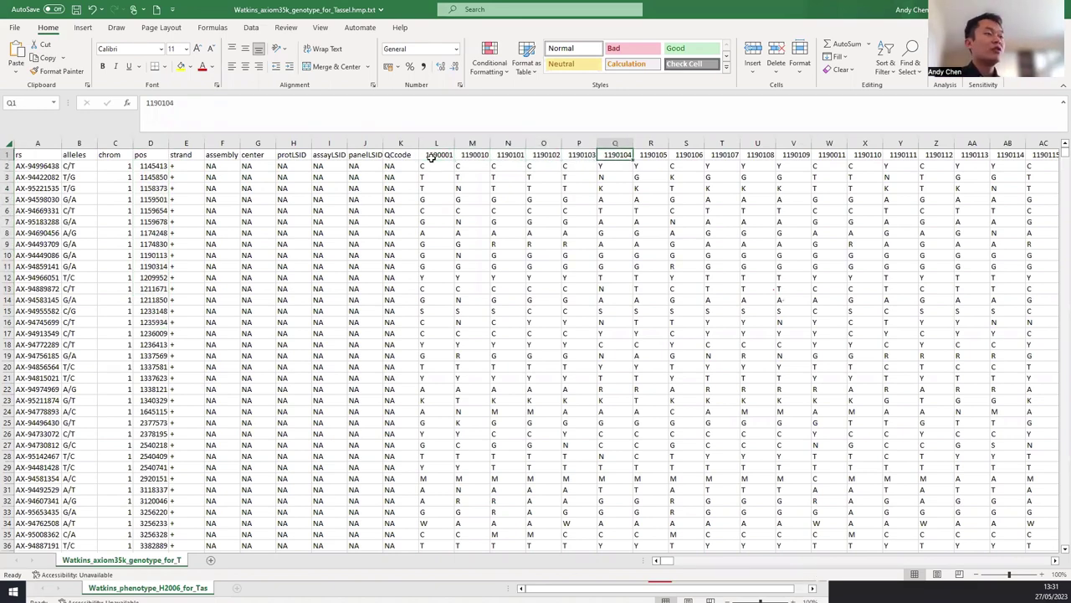
key("Left")
key("Left")
key("Left")
key("Left")
key("Left")
key("Right")
key("Right")
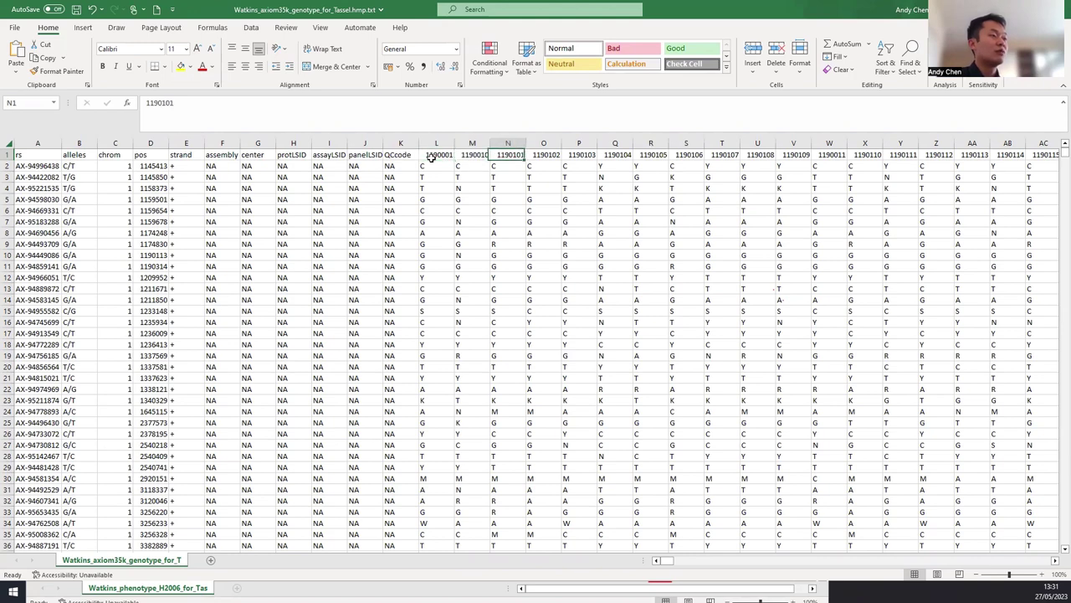
Inspect the genotype calls beneath the first two sample IDs, in columns L and M.
key("Left")
key("Down")
key("Left")
key("Down")
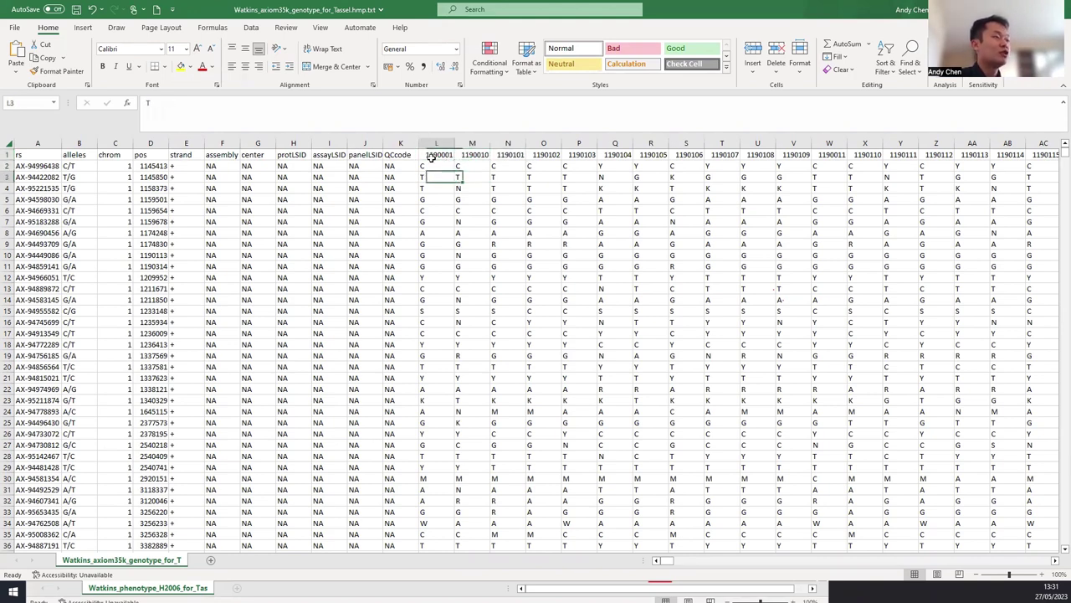
key("Up")
key("Up")
key("Down")
key("Down")
key("Down")
key("Right")
key("Down")
key("Down")
key("Down")
key("Down")
key("Down")
key("Down")
key("Down")
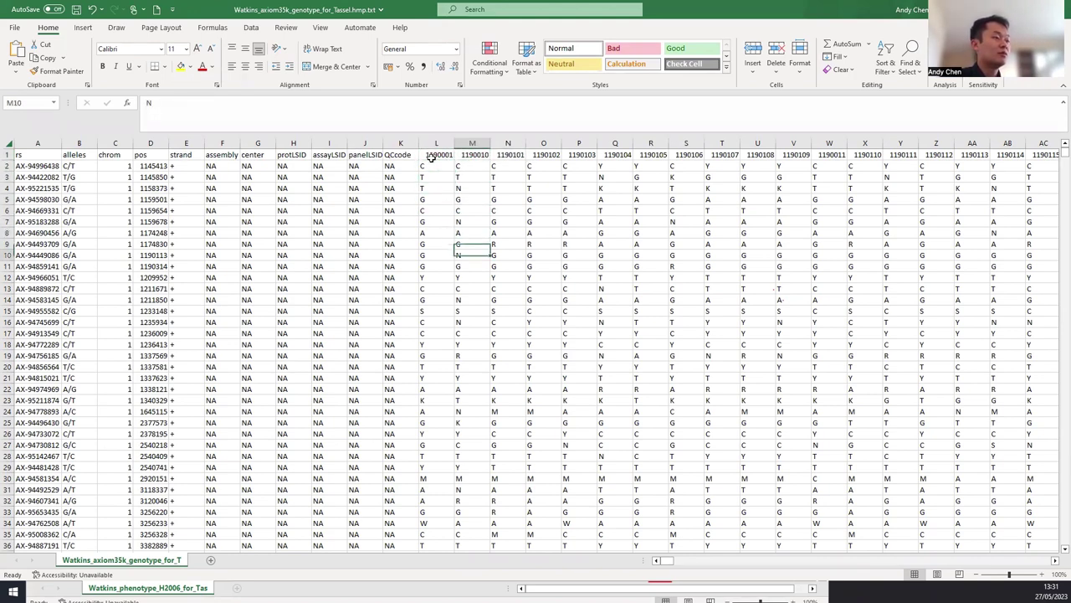
Look across the genotype calls along row 11 as far as column AH and return to the marker name in column A.
key("Right")
key("Right")
key("Right")
key("Right")
key("Right")
key("Right")
key("Right")
key("Right")
key("Right")
key("Right")
key("Right")
key("Right")
key("Right")
key("Right")
key("Right")
key("Right")
key("Right")
key("Right")
key("Right")
key("Right")
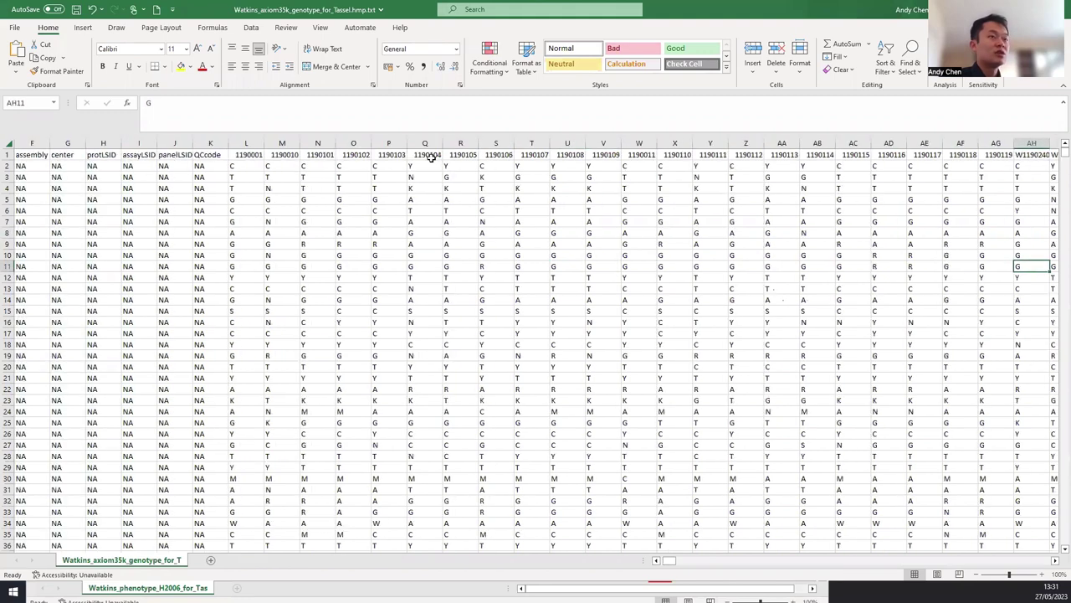
key("Left")
key("Left")
key("Left")
key("Left")
key("Left")
key("Left")
key("Left")
key("Left")
key("Left")
key("Left")
key("Left")
key("Left")
key("Left")
key("Left")
key("Left")
key("Left")
key("Left")
key("Left")
key("Left")
key("Left")
key("Left")
key("Left")
key("Left")
key("Left")
key("Left")
key("Left")
key("Left")
key("Left")
key("Left")
key("Left")
key("Left")
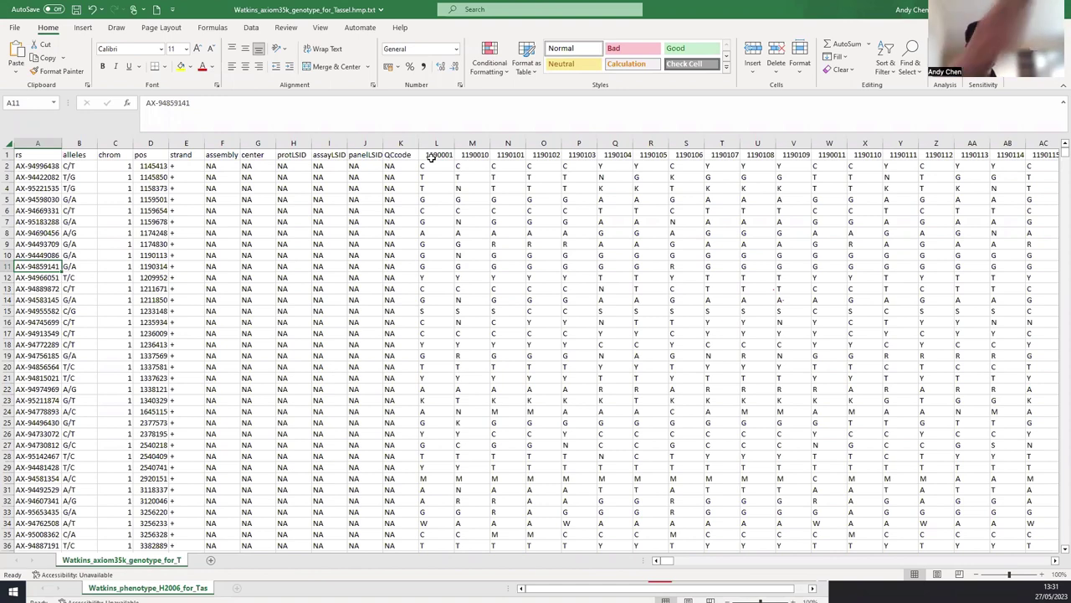
Close the genotype workbook and switch to the GAPIT example script in RStudio.
left_click(626, 231)
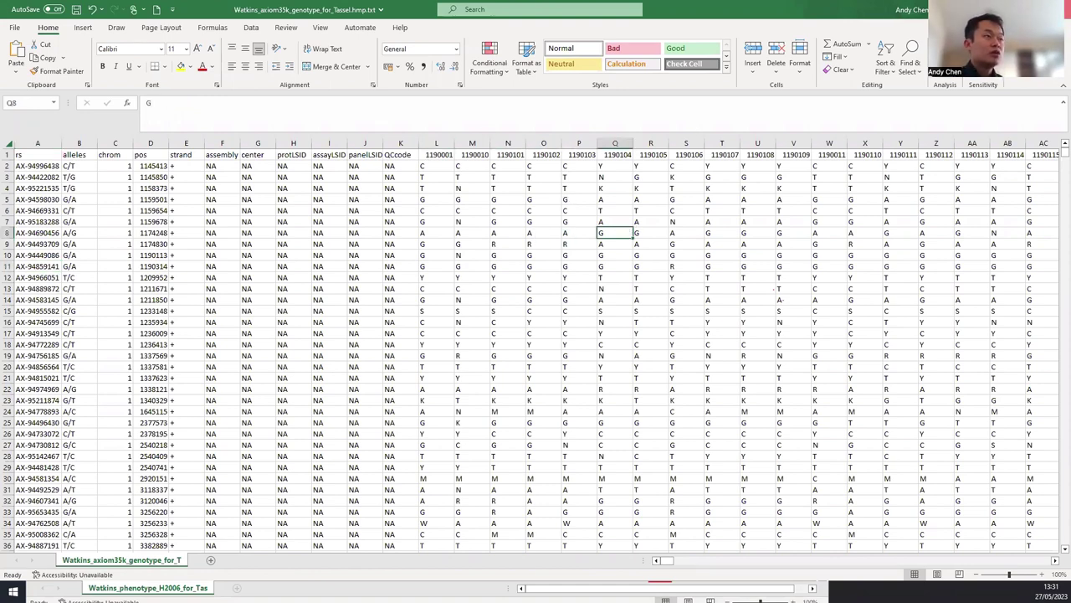
left_click(1061, 9)
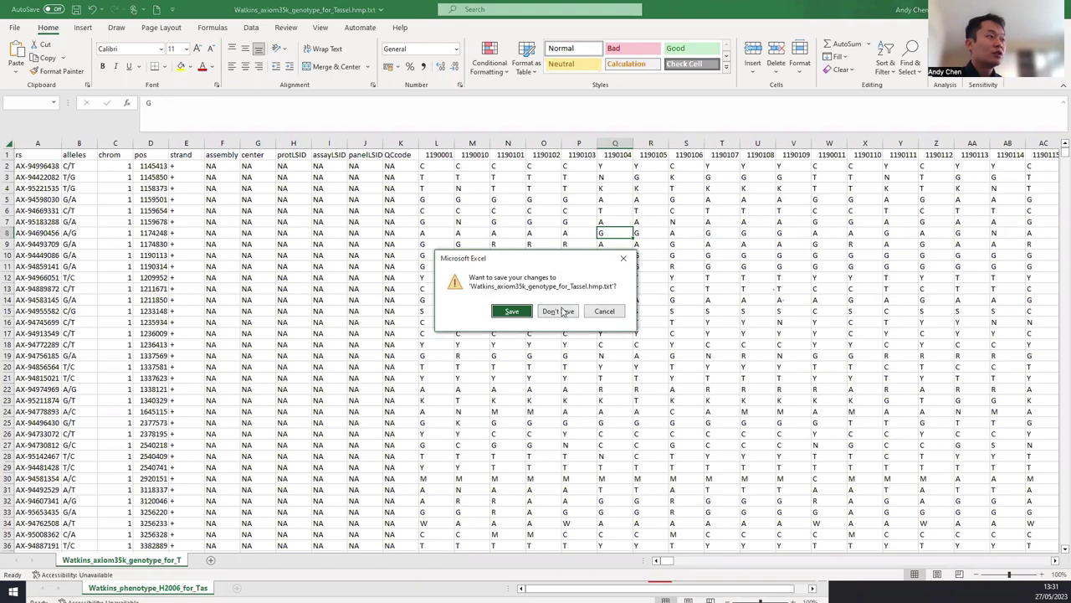
key("shift+Tab")
left_click(481, 266)
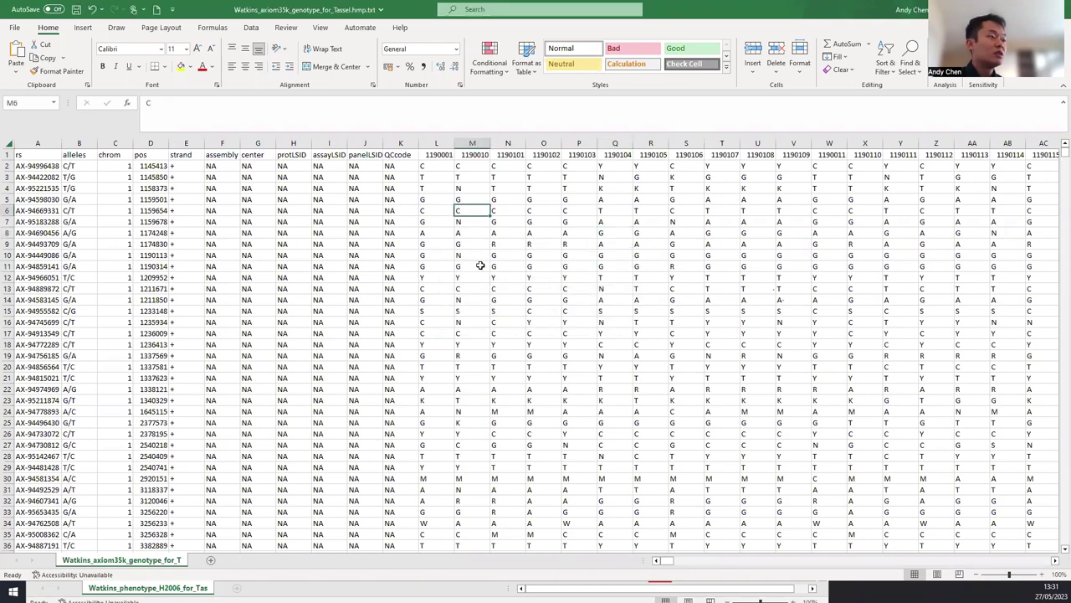
scroll(483, 318, "down", 19)
scroll(485, 321, "down", 7)
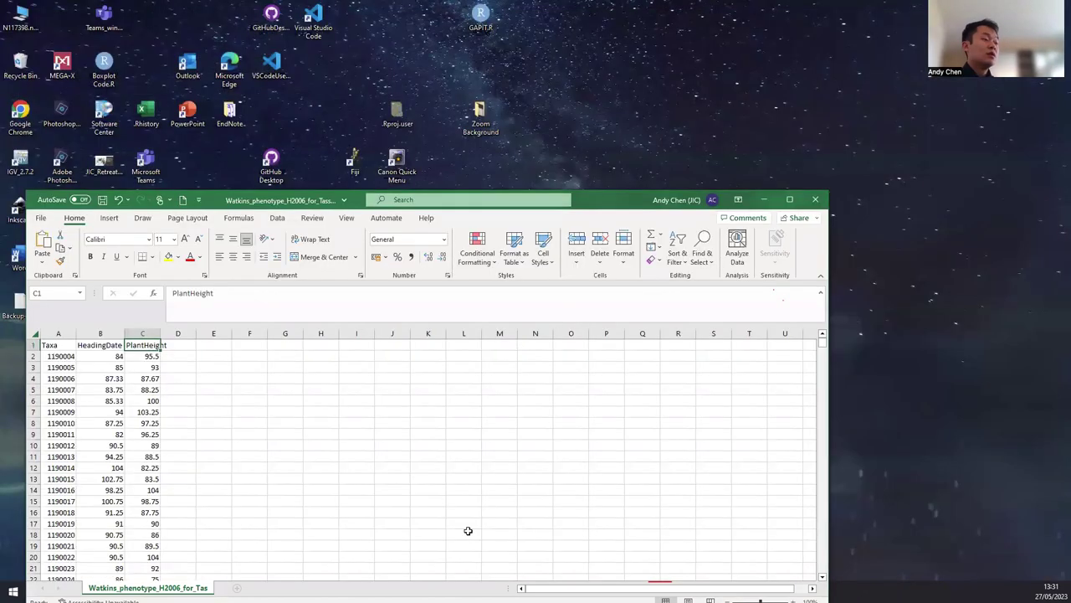
key("alt+Tab")
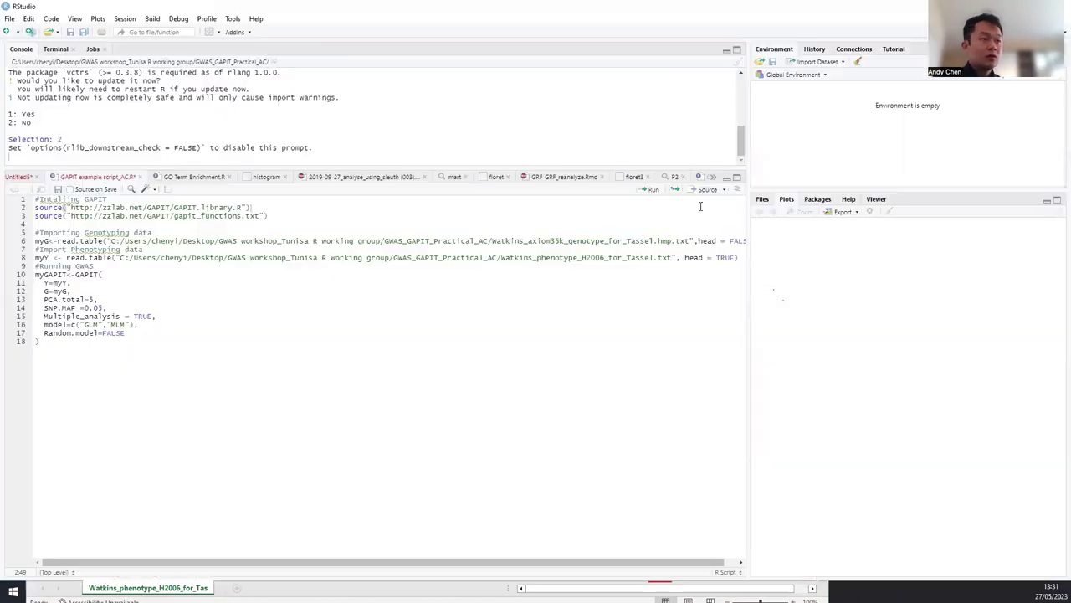
Enter 2 in the R console to decline the package update.
left_click(276, 266)
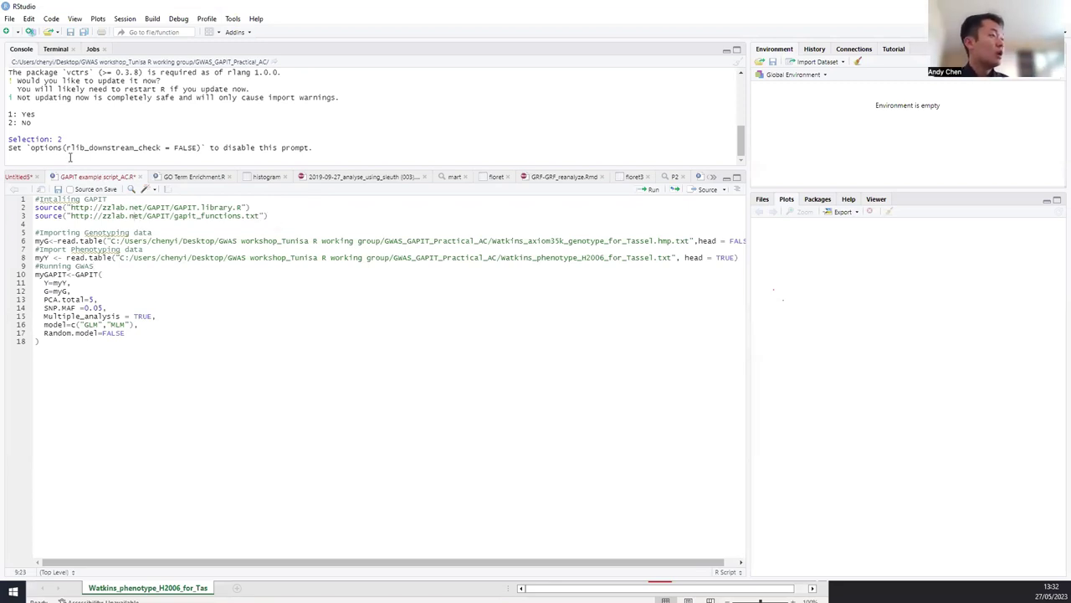
left_click(70, 156)
type("2")
key("Return")
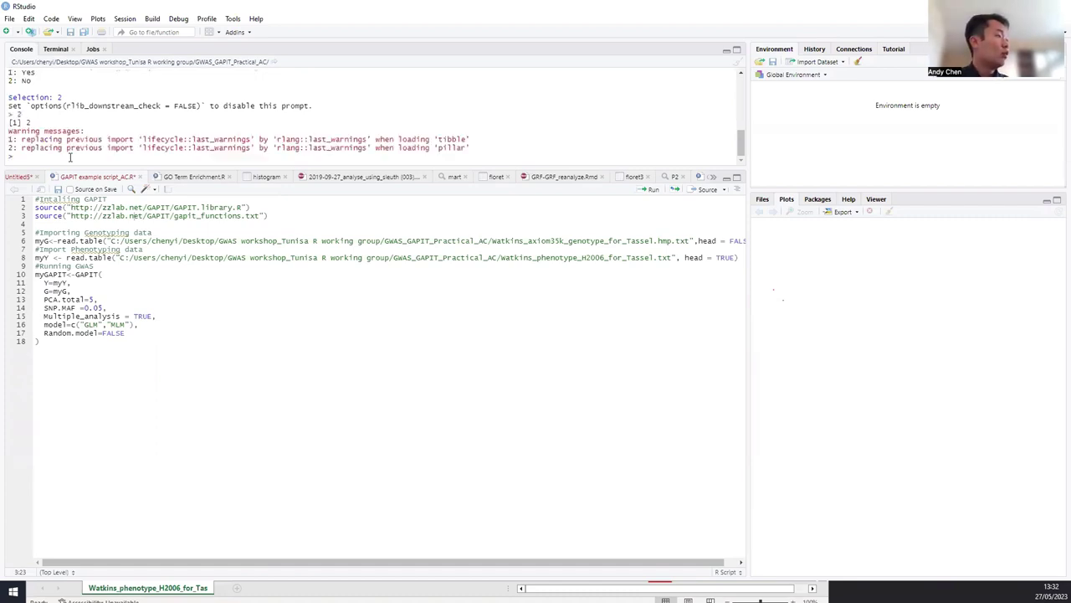
Run the two source lines of the script to load GAPIT.library.R and gapit_functions.txt from zzlab.net.
left_click_drag(268, 216, 26, 210)
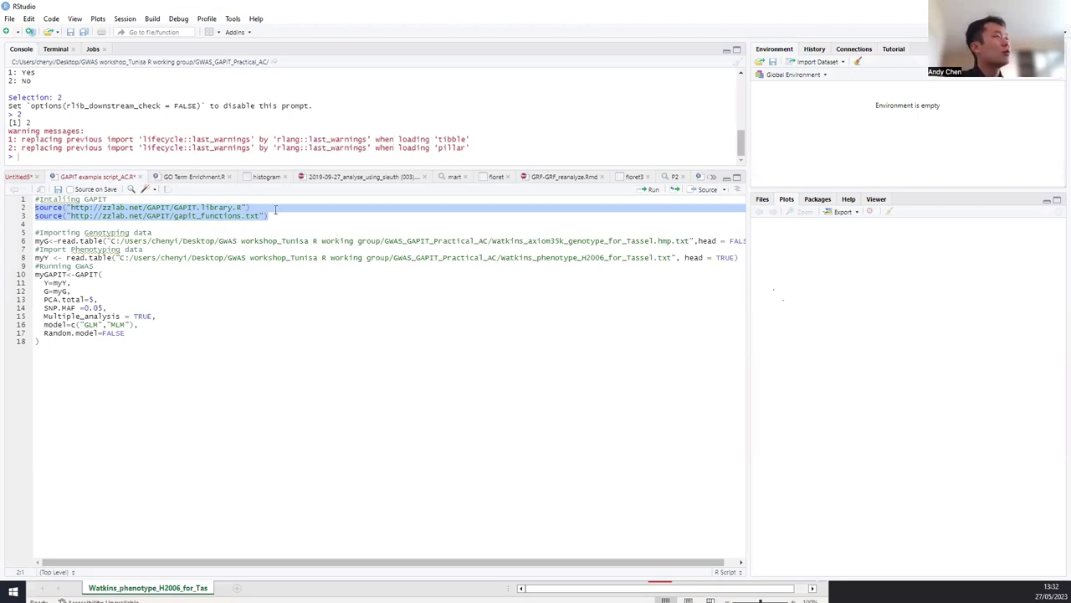
left_click(649, 193)
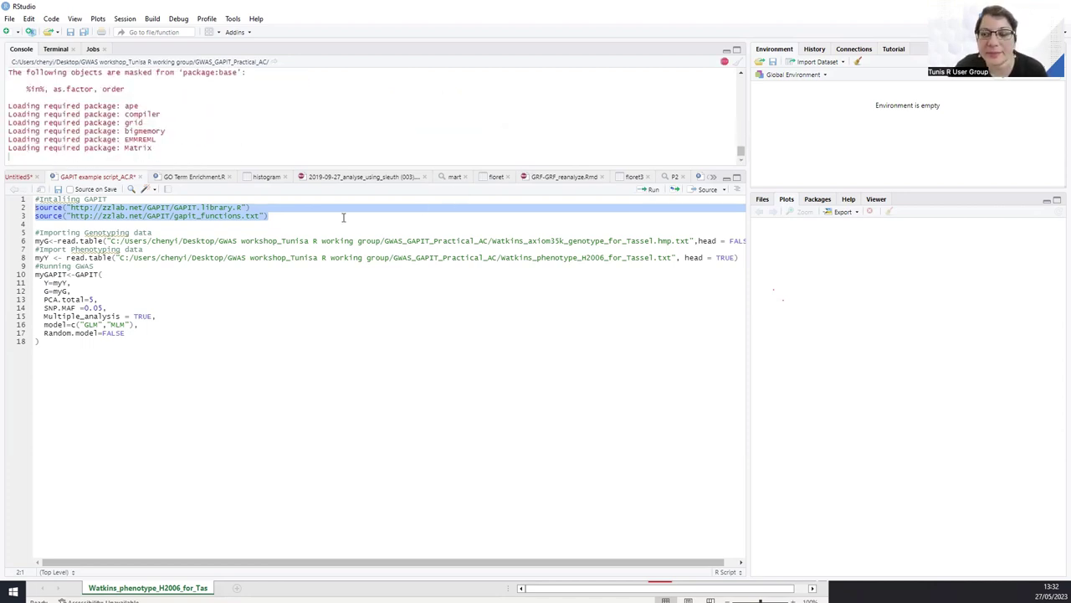
left_click_drag(293, 216, 183, 216)
left_click_drag(49, 212, 35, 208)
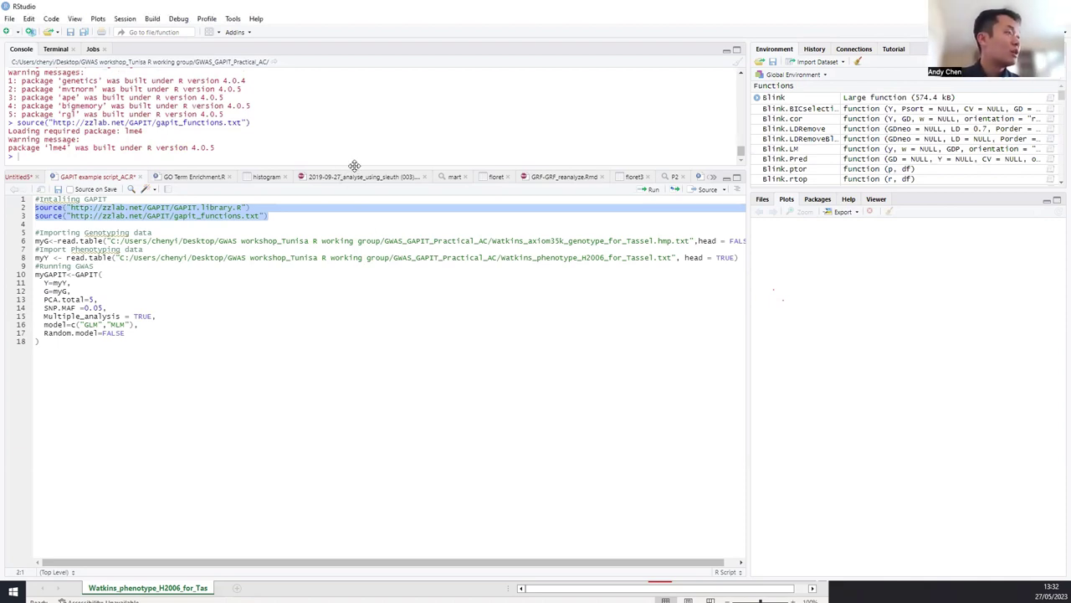
Enlarge the console pane and zoom in the interface so the console and script text are easier to read.
left_click_drag(354, 169, 368, 219)
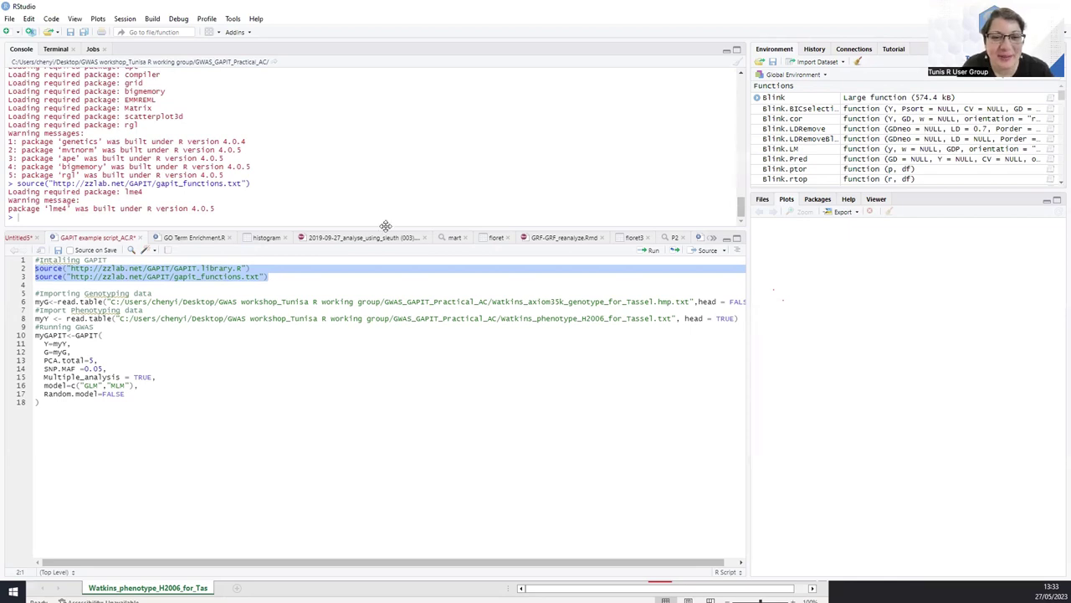
left_click(101, 21)
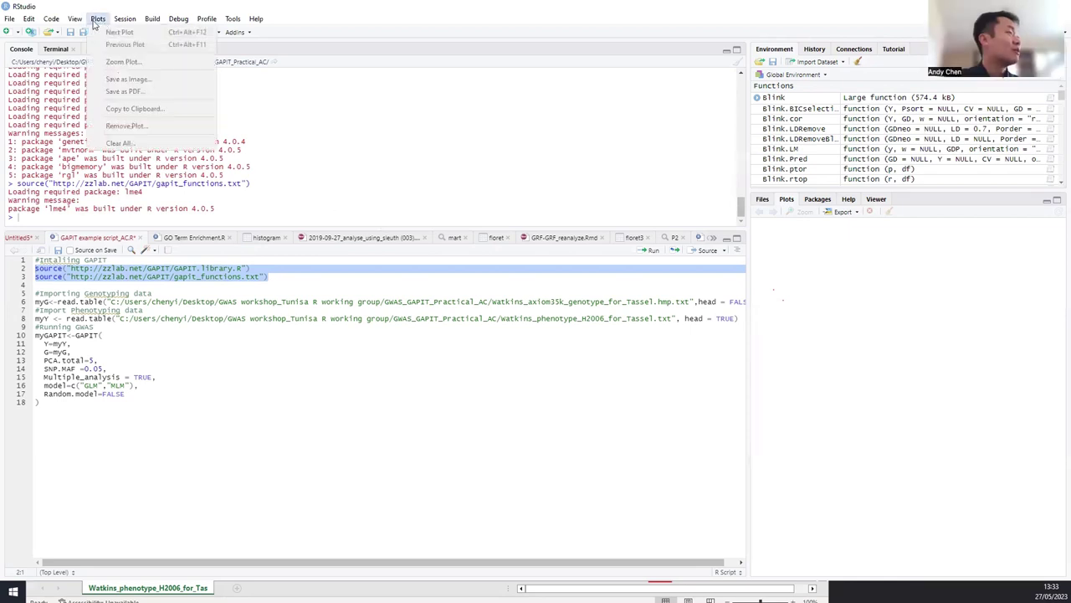
mouse_move(75, 20)
left_click(95, 78)
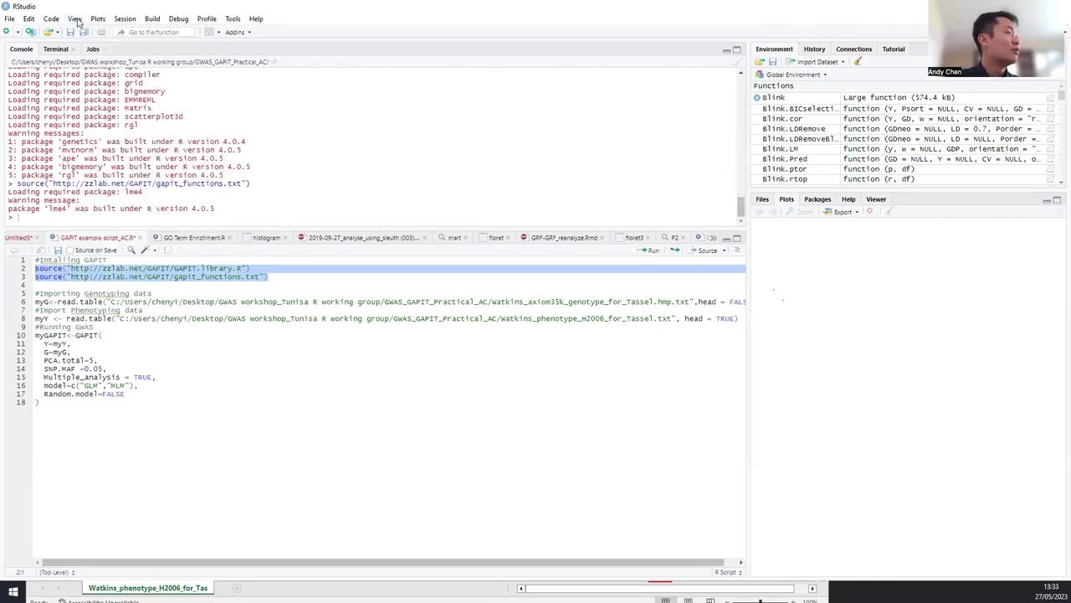
left_click(74, 18)
left_click(96, 79)
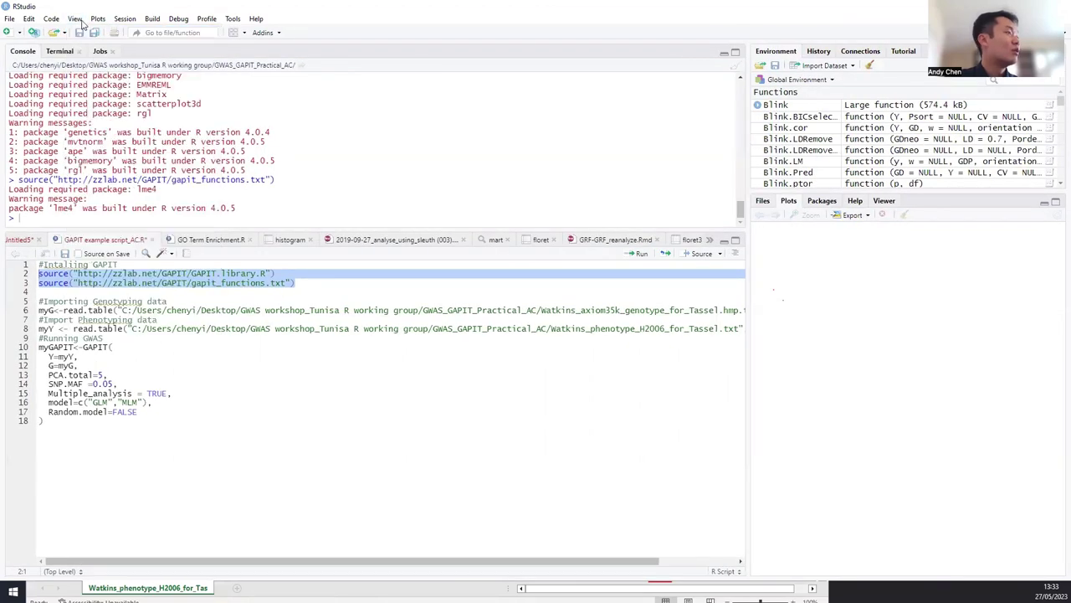
left_click(75, 19)
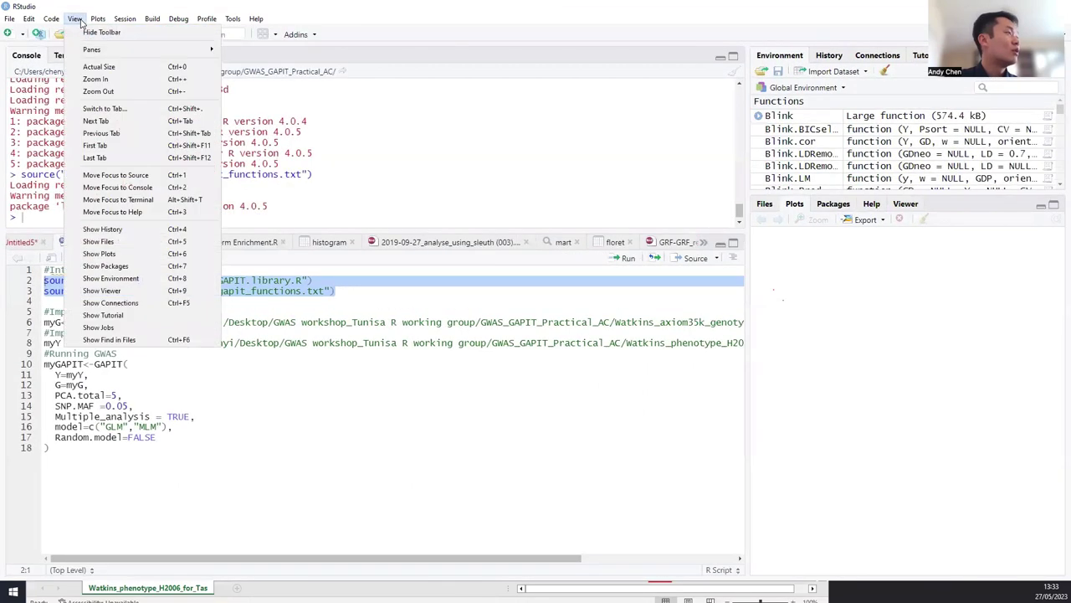
left_click(99, 79)
left_click(425, 316)
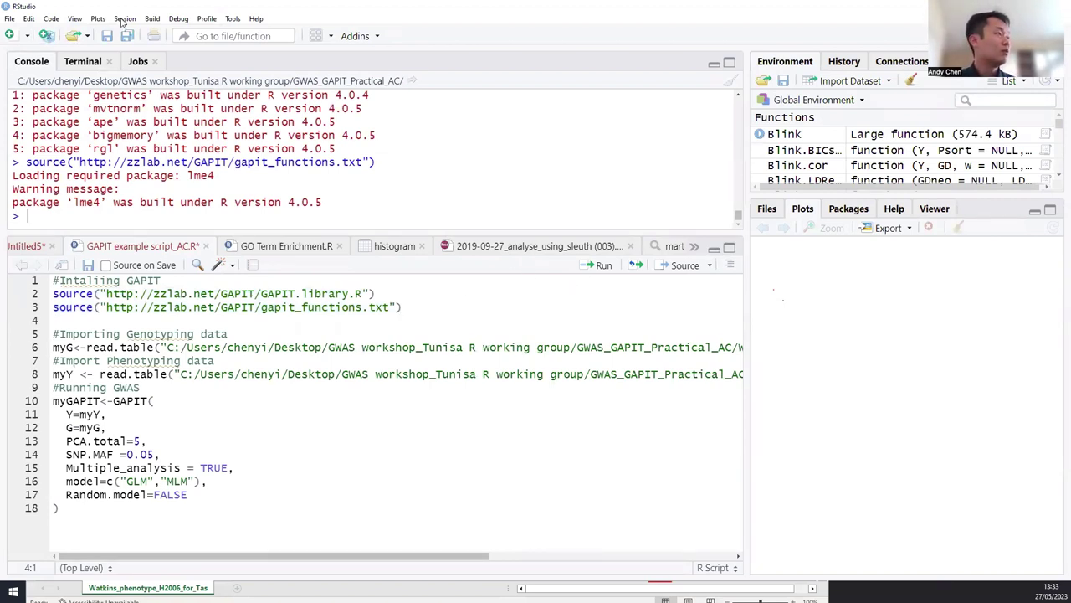
Try one further zoom level on the interface and step back to the previous one.
left_click(75, 18)
left_click(119, 82)
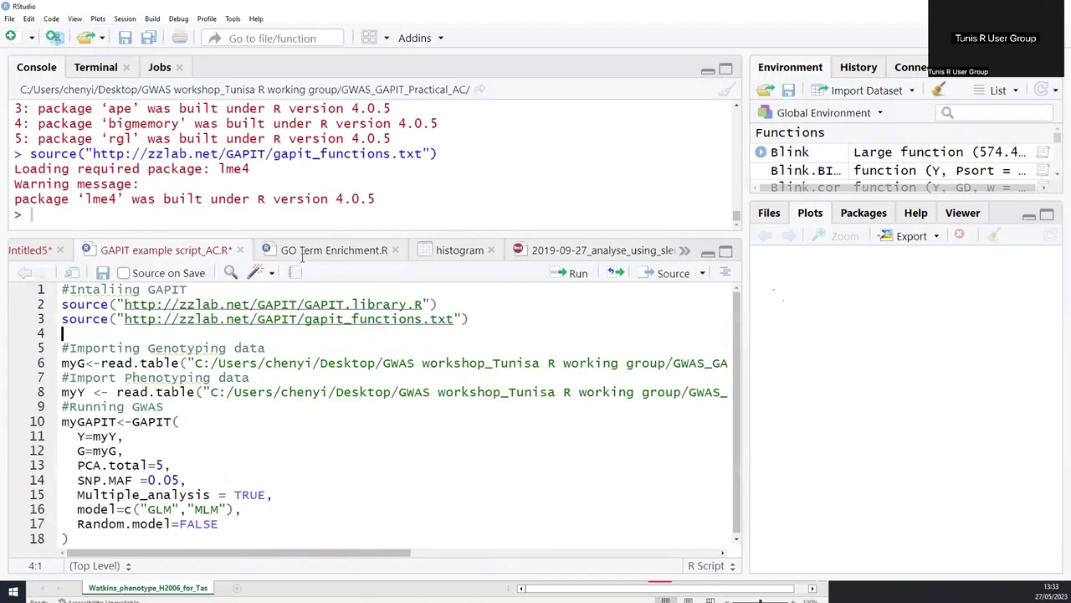
key("Left")
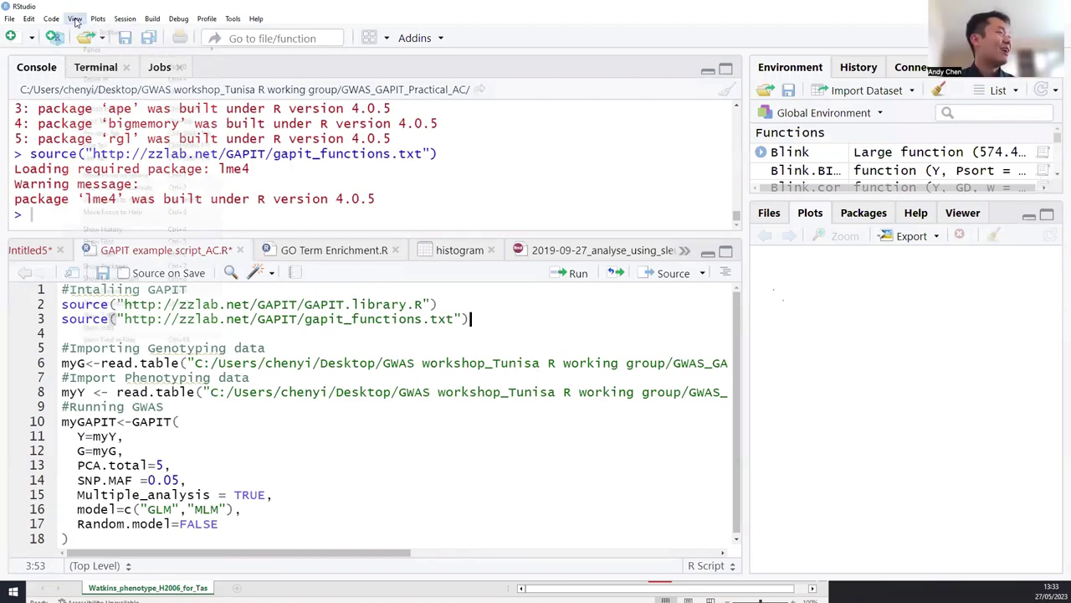
left_click(75, 18)
left_click(126, 92)
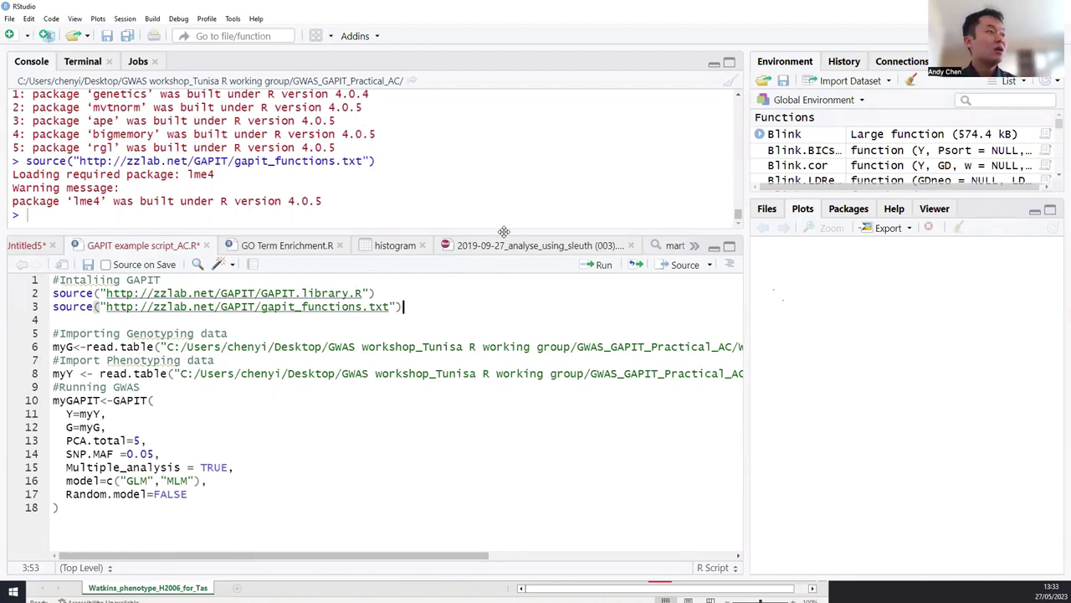
Enlarge the Environment pane and review the loaded GAPIT functions and the command history.
left_click(389, 316)
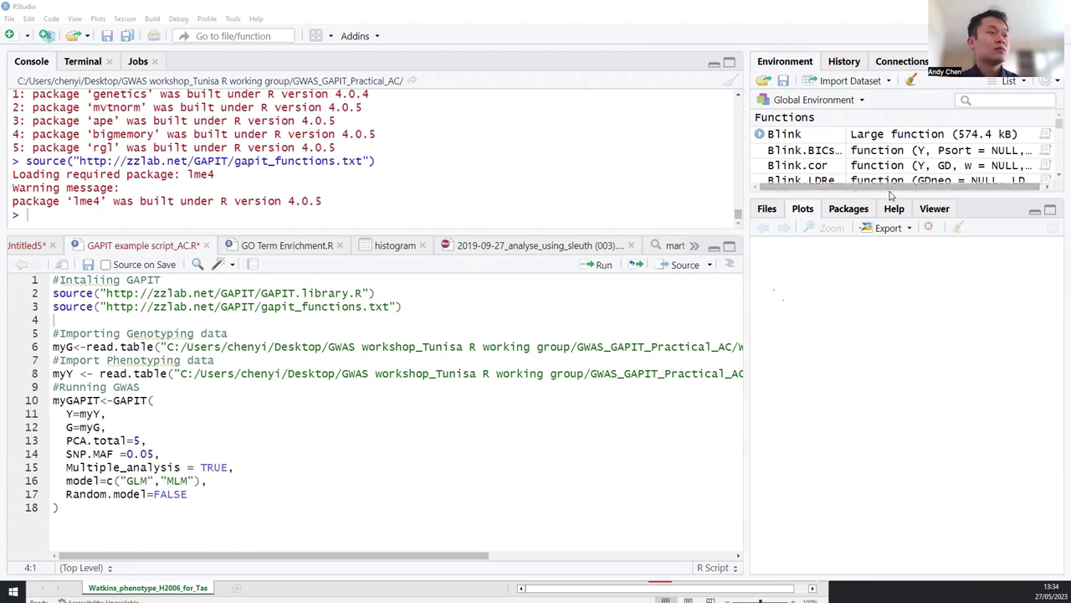
left_click_drag(894, 203, 897, 518)
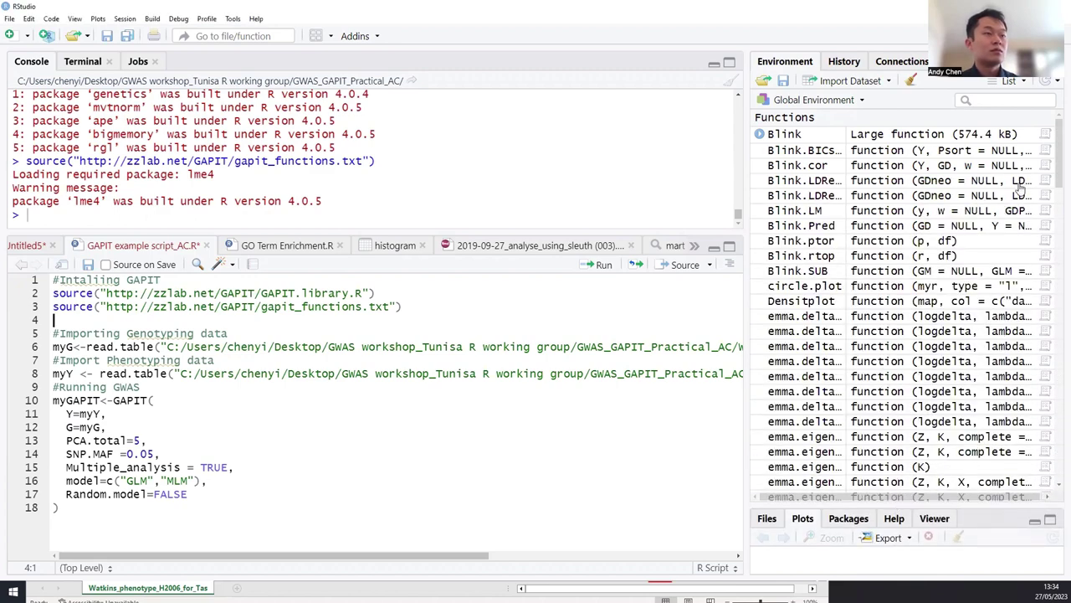
mouse_move(1056, 151)
left_mouse_down()
mouse_move(1049, 435)
mouse_move(1055, 151)
left_mouse_up()
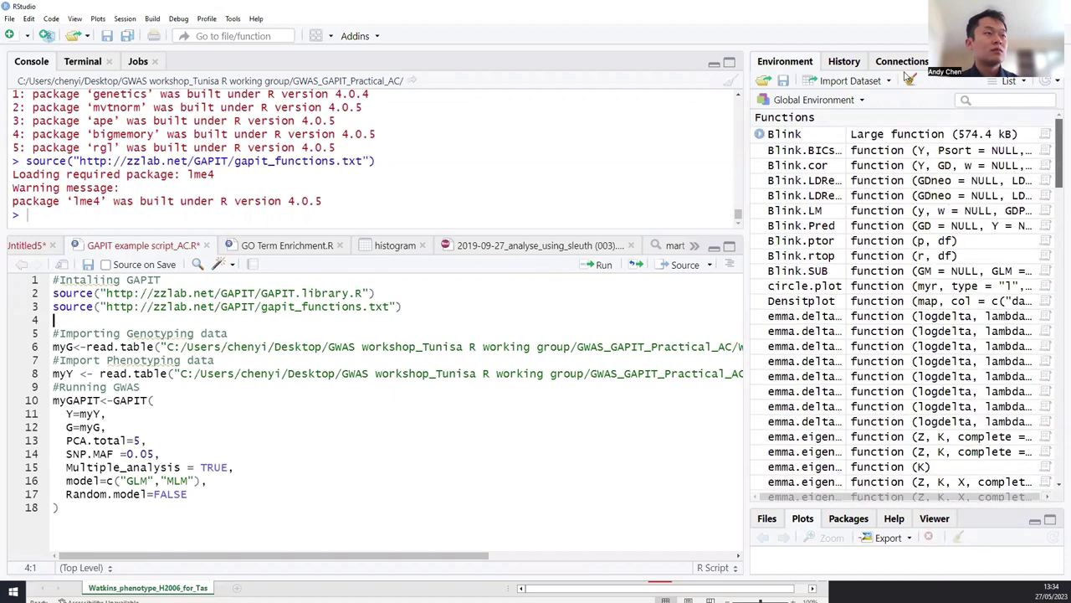
left_click(829, 62)
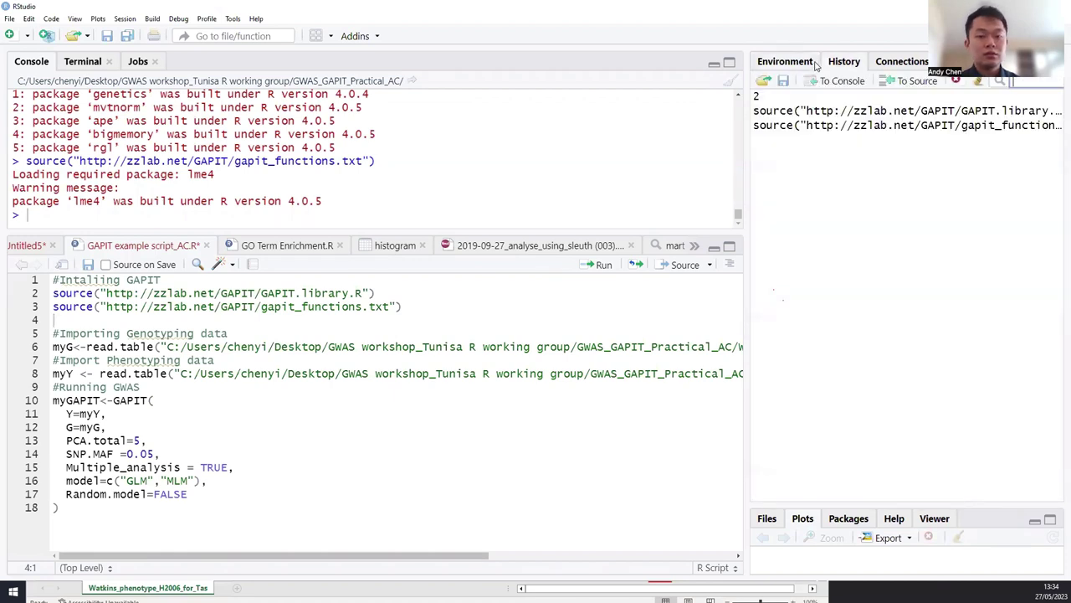
left_click(787, 63)
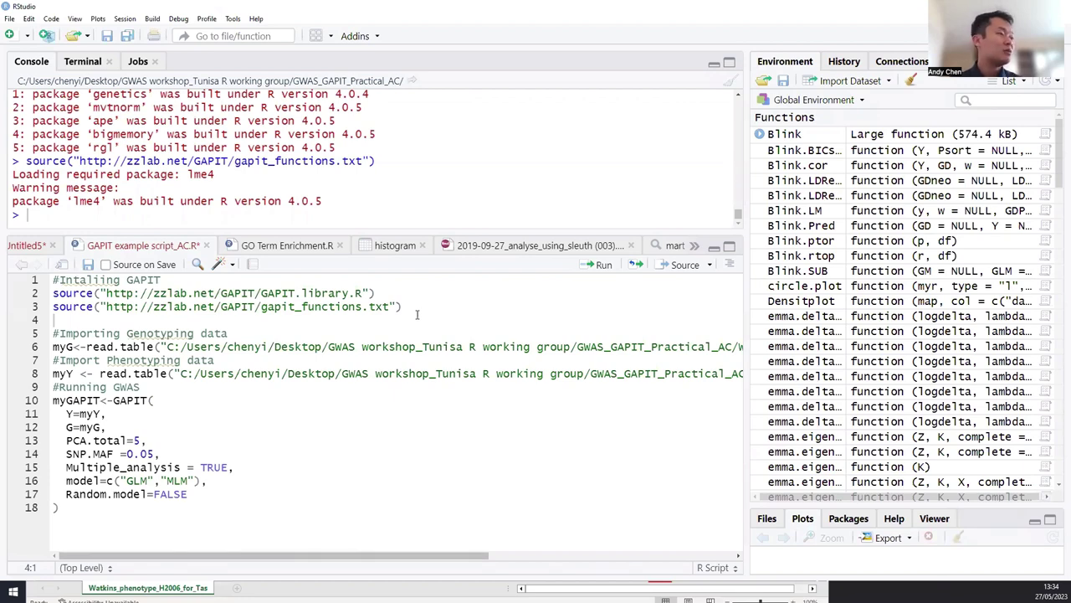
Review the two GAPIT source commands on lines 2 and 3 of the script.
left_click_drag(403, 309, 41, 299)
left_click(78, 320)
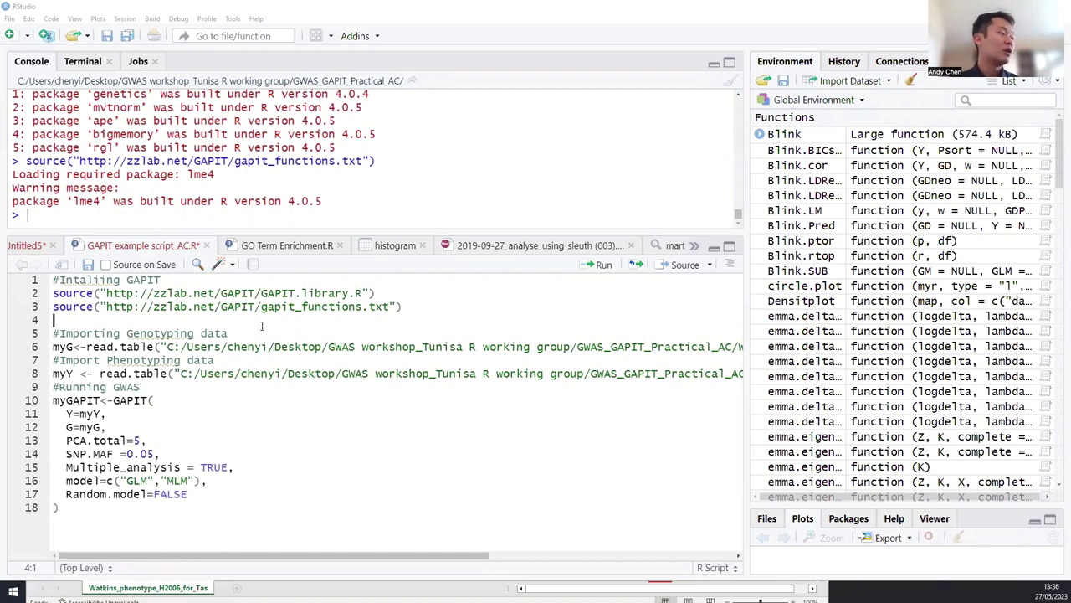
Check the genotype file path on line 6 against the files in the data folder.
left_click(222, 346)
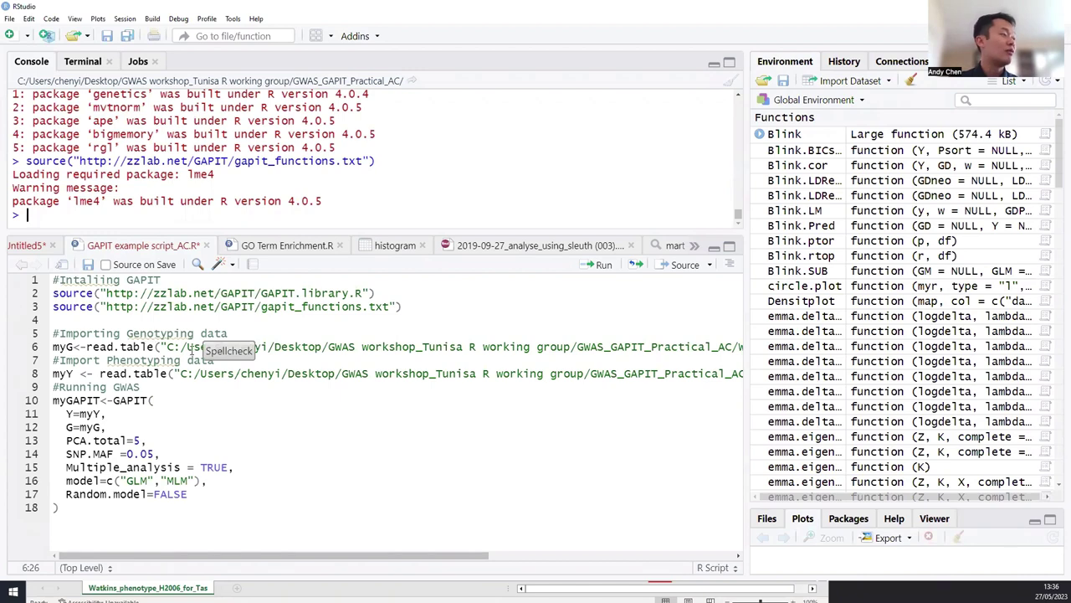
left_click(393, 349)
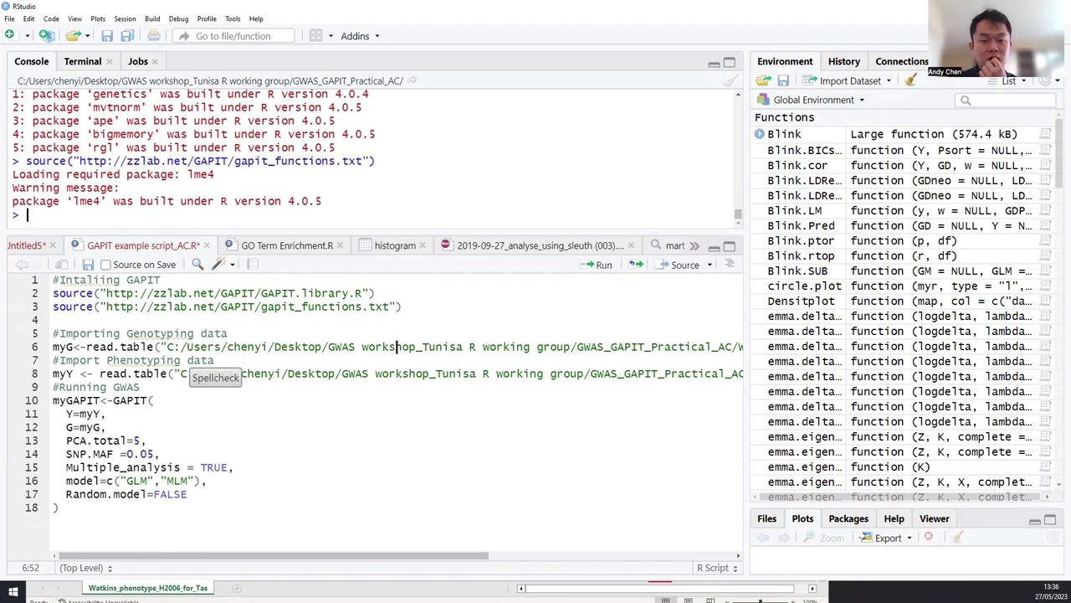
key("alt+Tab")
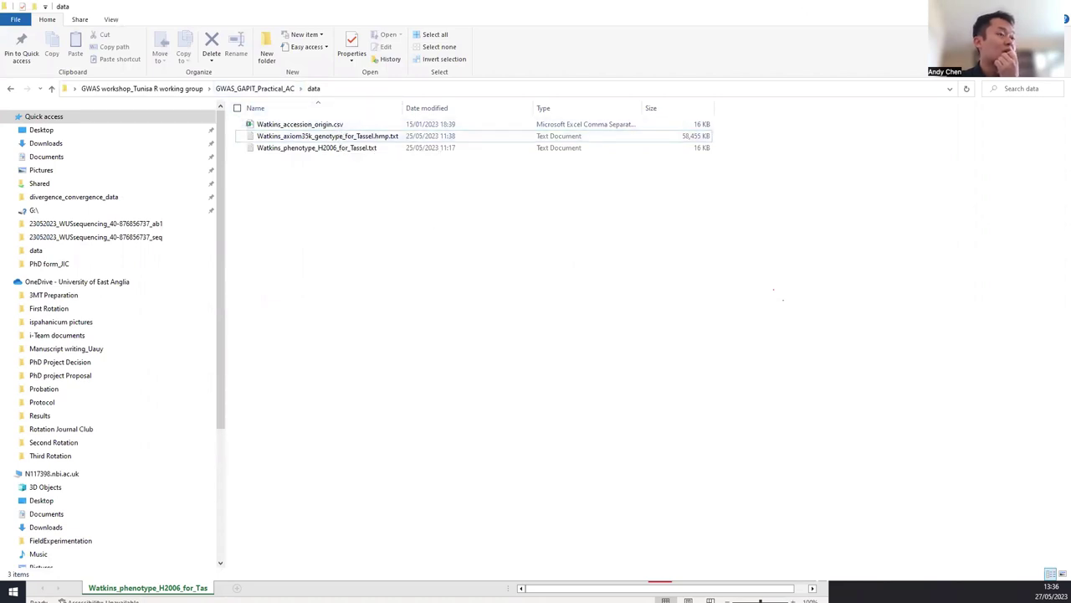
key("alt+Tab")
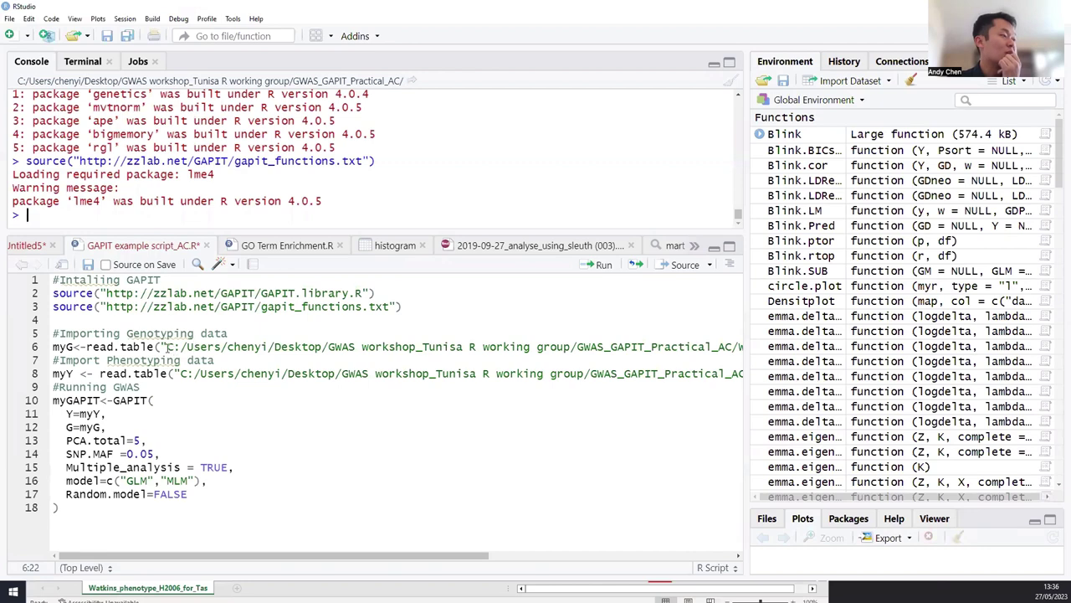
Review the full genotype file path on line 6 and highlight its head = FALSE argument.
left_click_drag(166, 347, 762, 355)
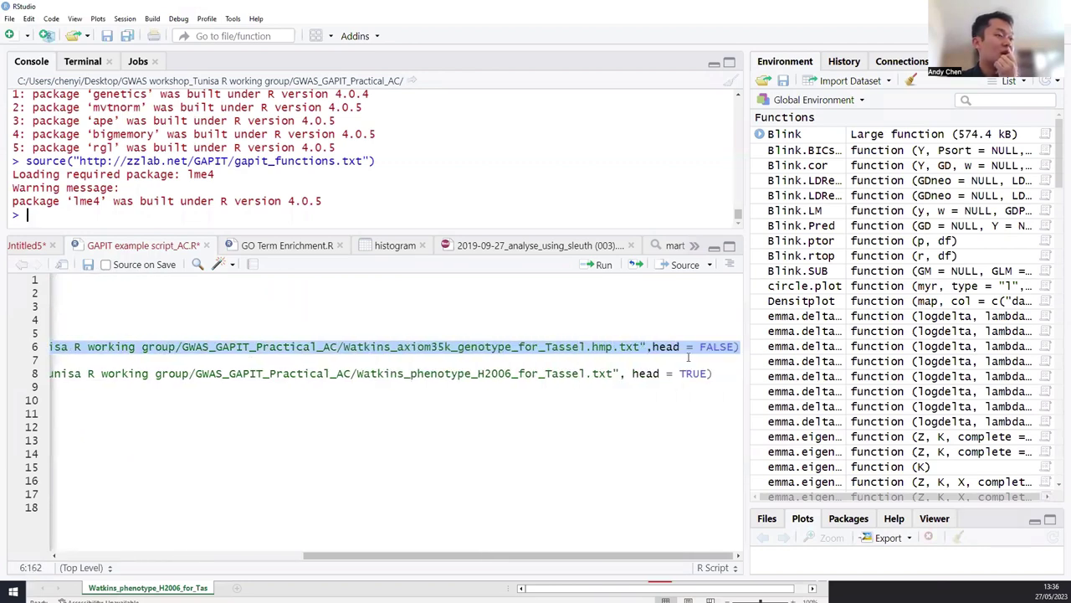
left_click(662, 347)
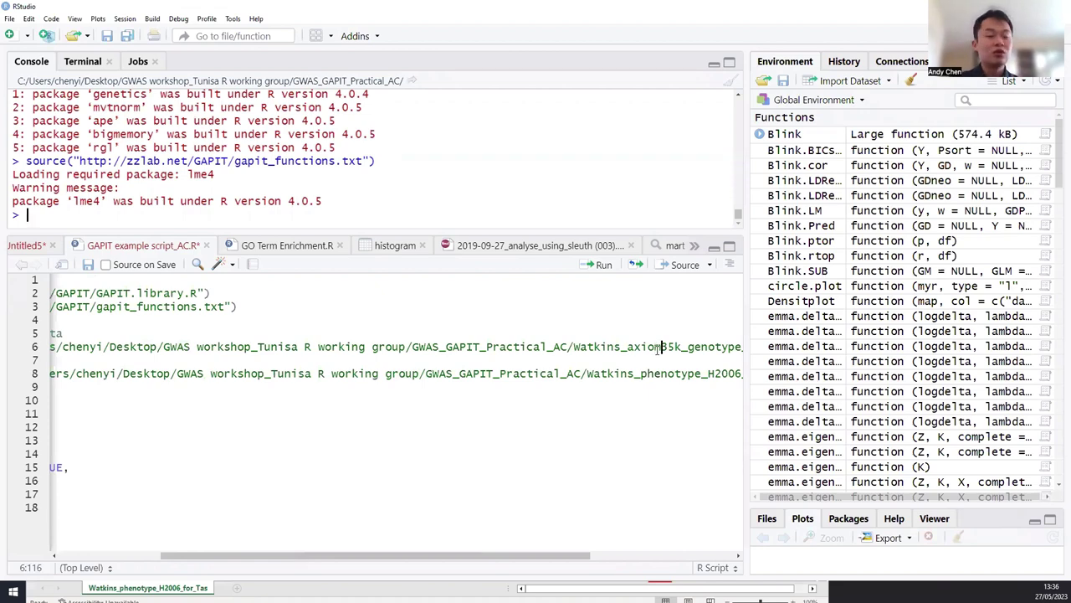
key("ctrl+Right")
key("ctrl+Right")
key("ctrl+Right")
key("ctrl+Right")
key("ctrl+Right")
key("ctrl+Right")
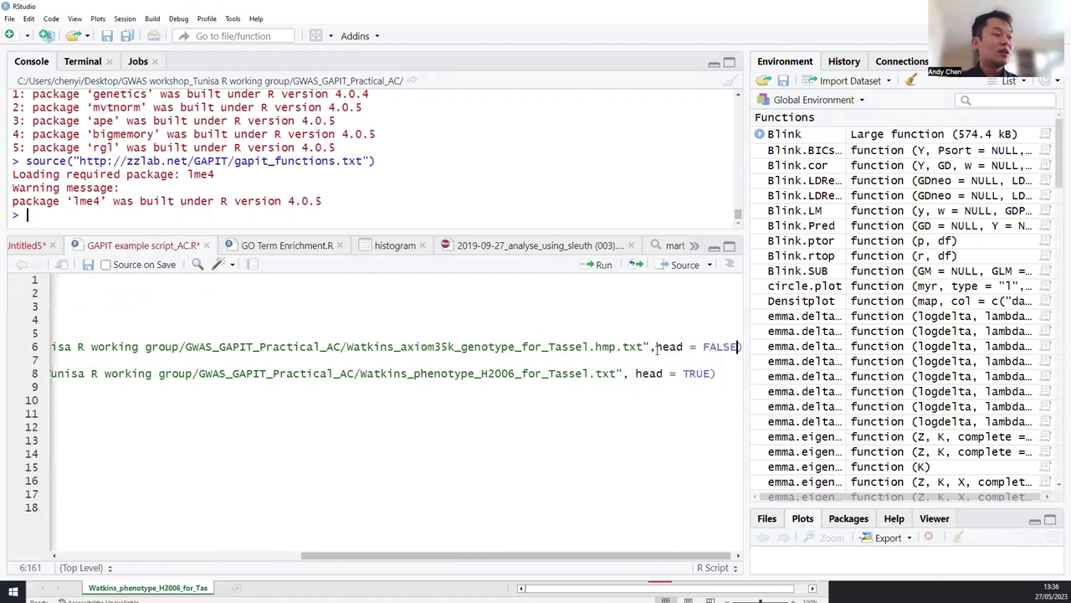
scroll(657, 351, "left", 5)
scroll(657, 352, "right", 5)
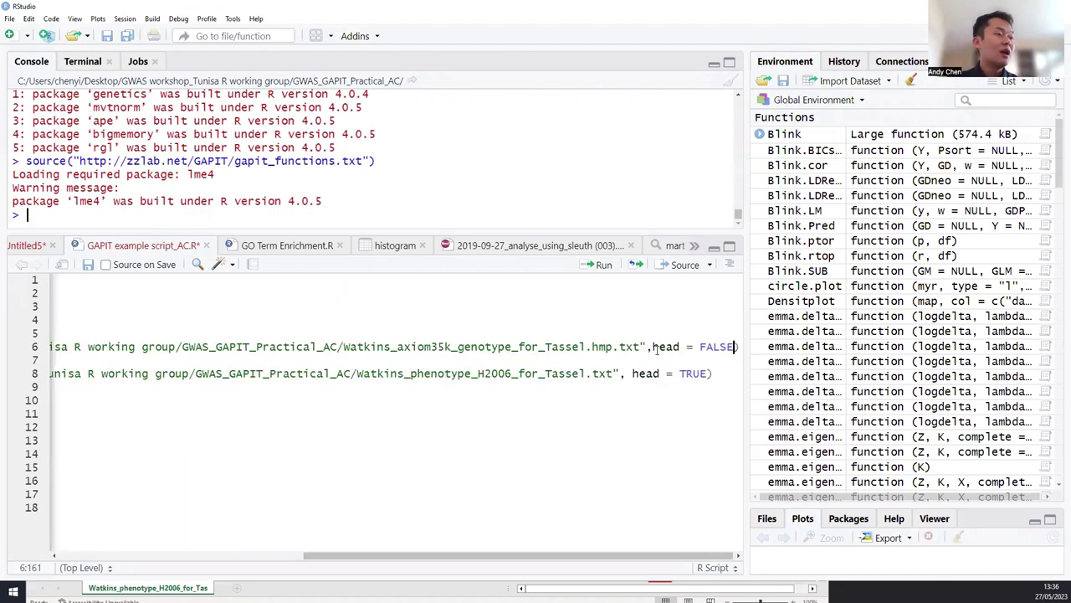
key("Left")
key("Left")
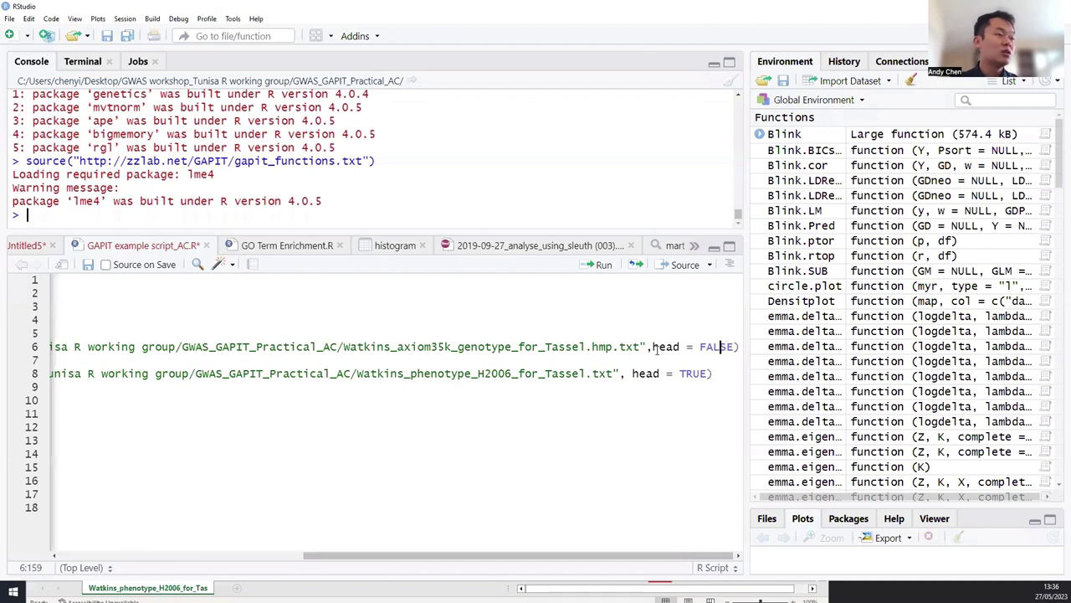
left_click_drag(653, 348, 733, 349)
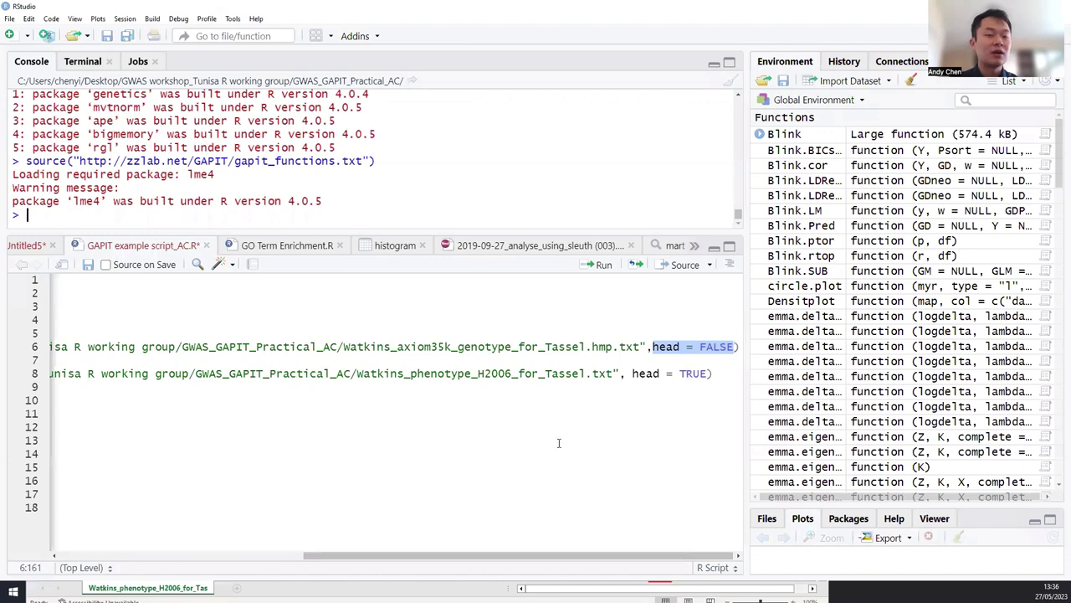
Try to import the genotype data into myG by running the read.table command on line 6.
left_click_drag(483, 557, 96, 561)
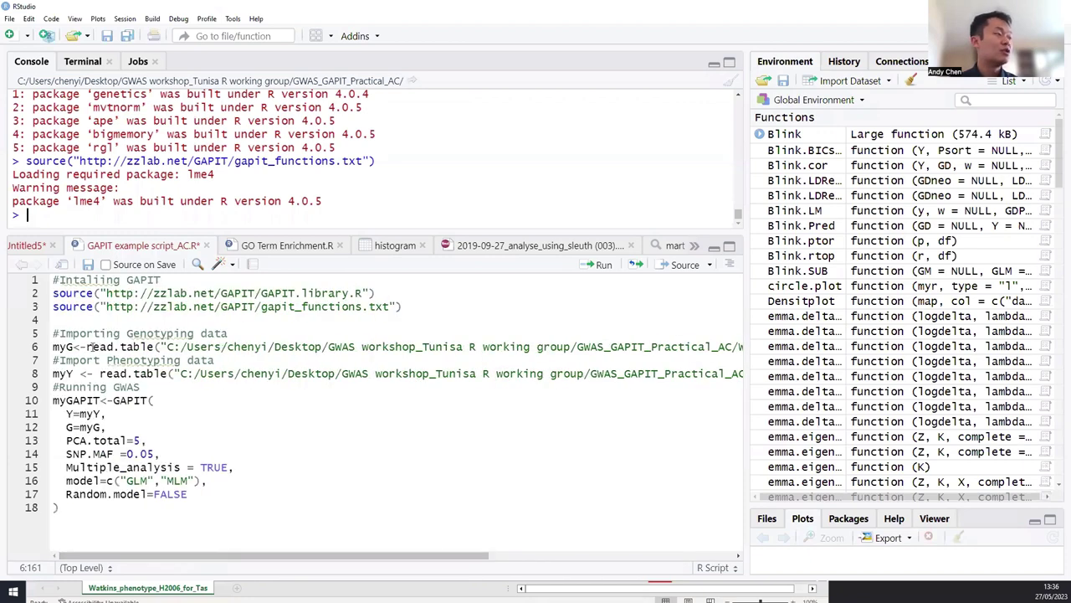
left_click(38, 348)
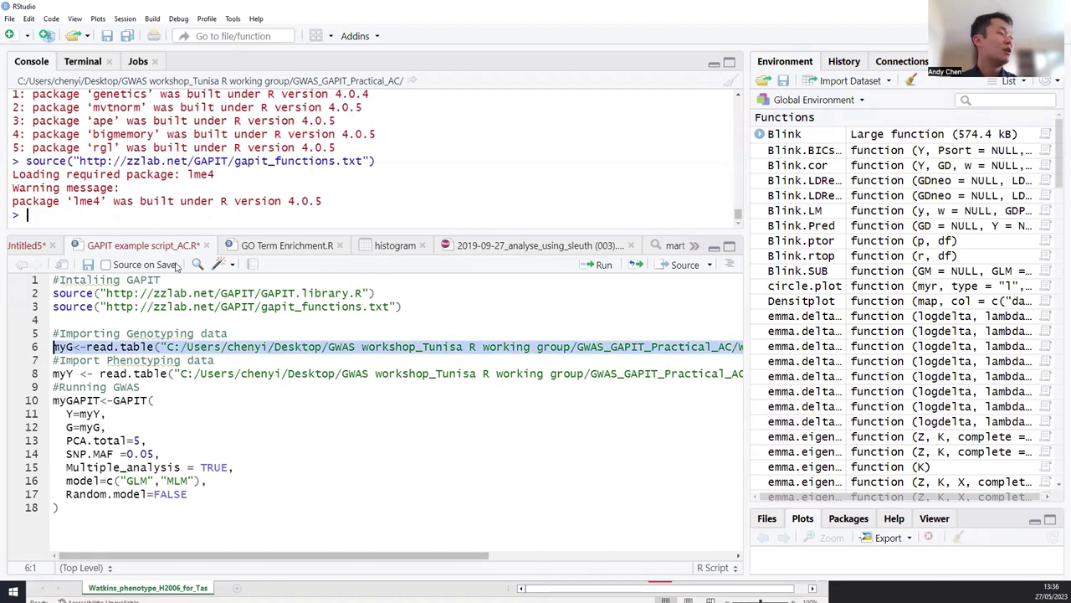
left_click(603, 266)
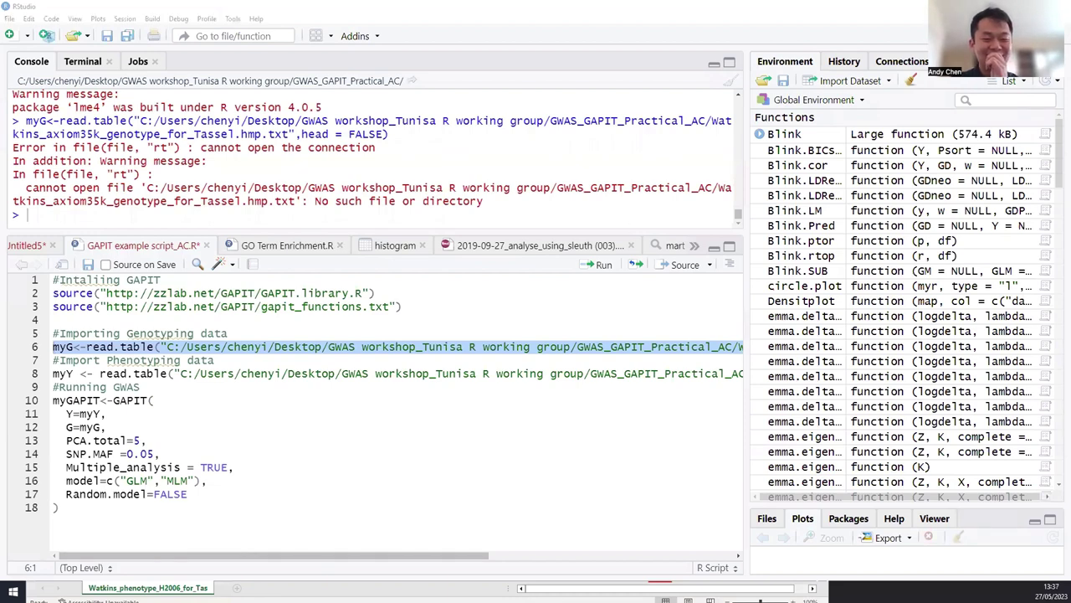
Compare the data folder's location with the directory names at the start of line 6's genotype path.
key("alt+Tab")
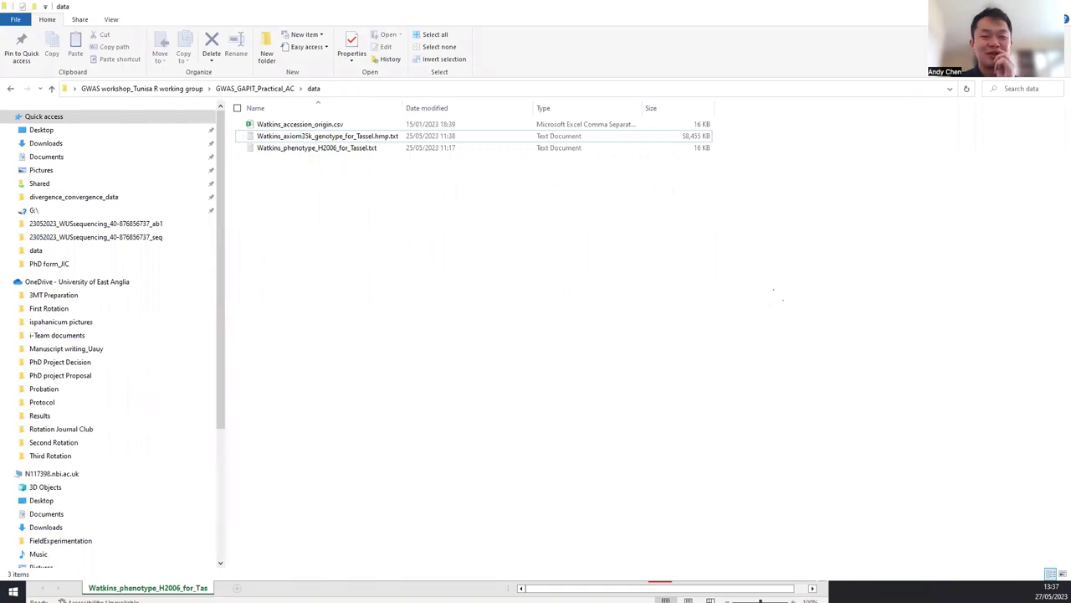
key("alt+Tab")
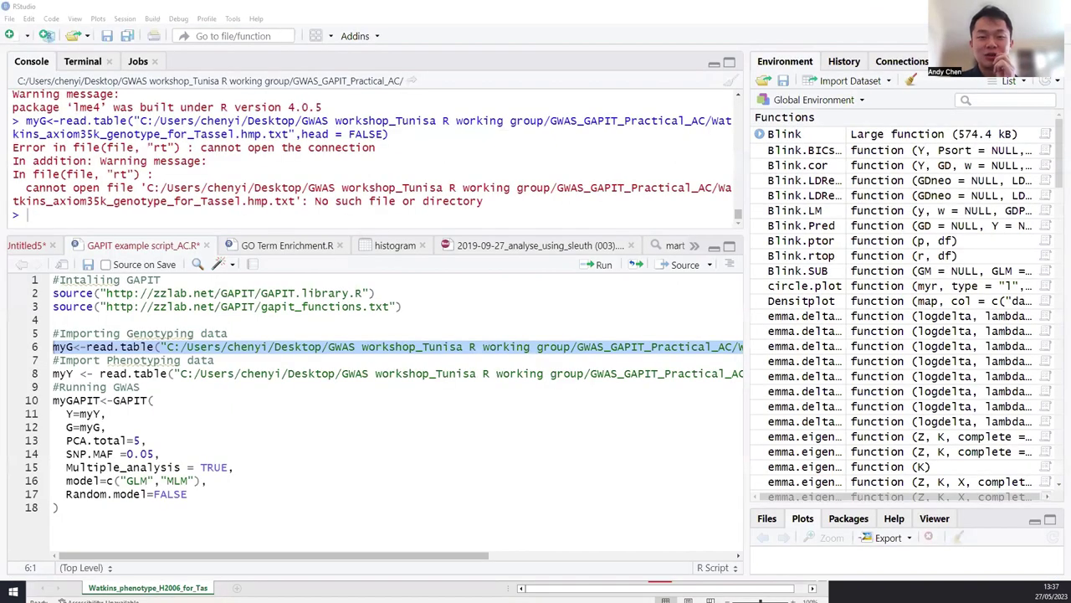
left_click(256, 346)
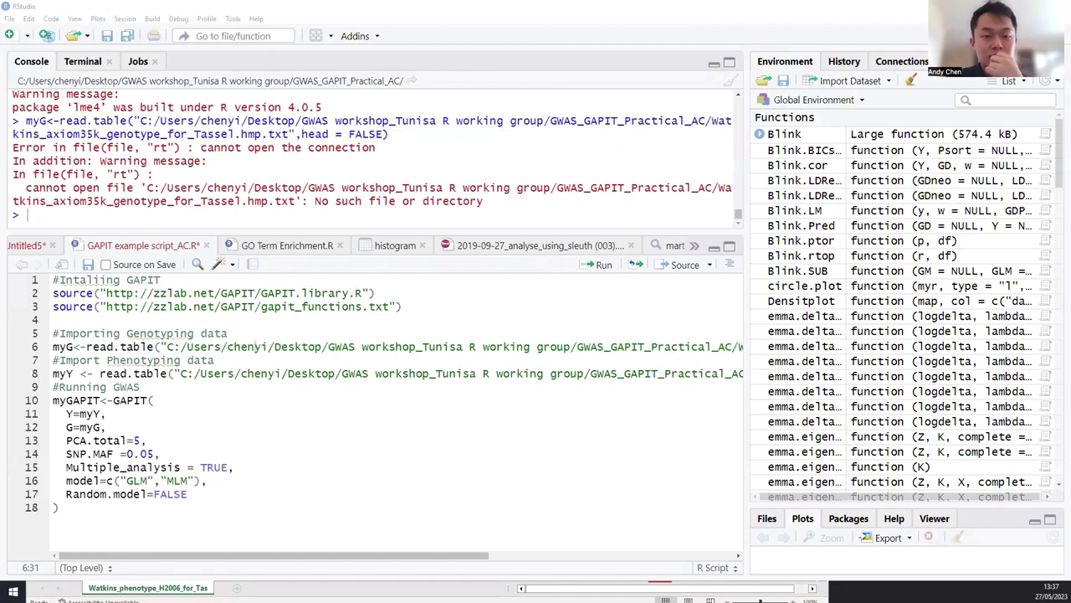
left_click(200, 347)
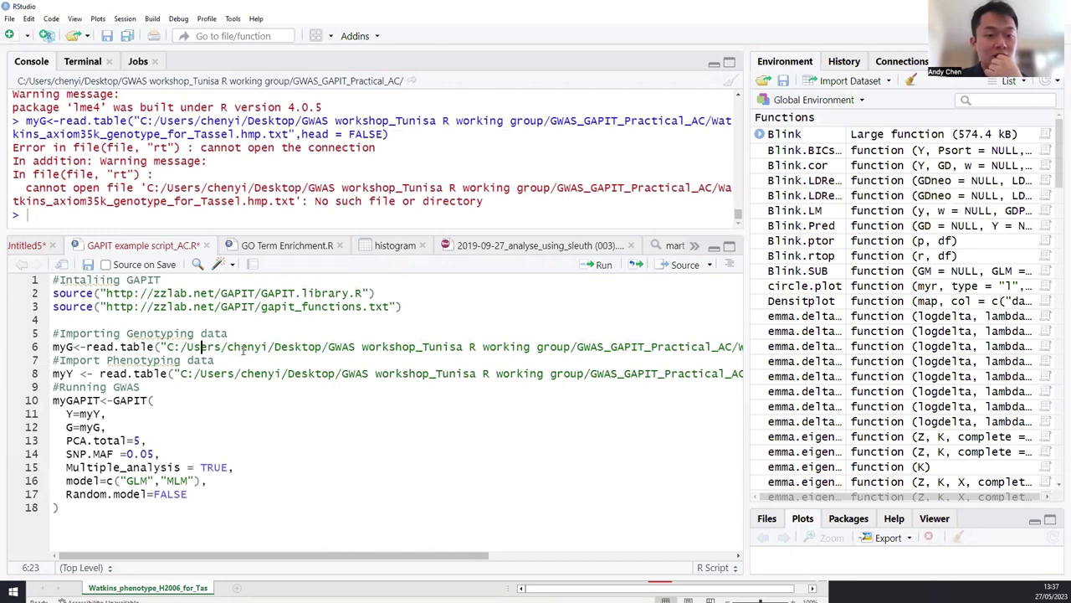
left_click_drag(282, 352, 324, 352)
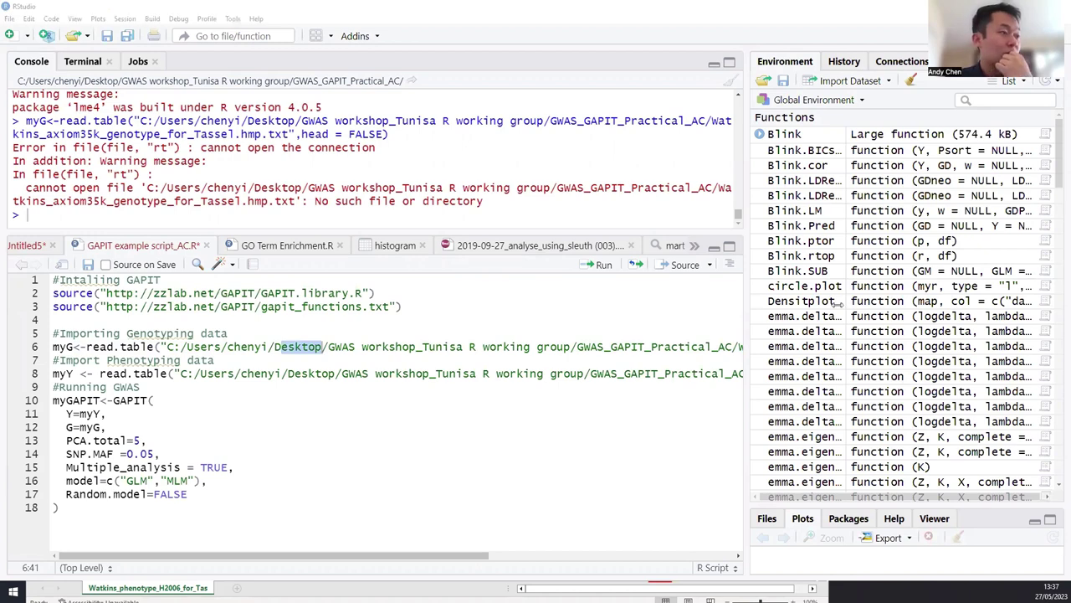
Examine the rest of line 6 character by character, from the working group folder through the genotype file name to the head argument.
left_click(546, 347)
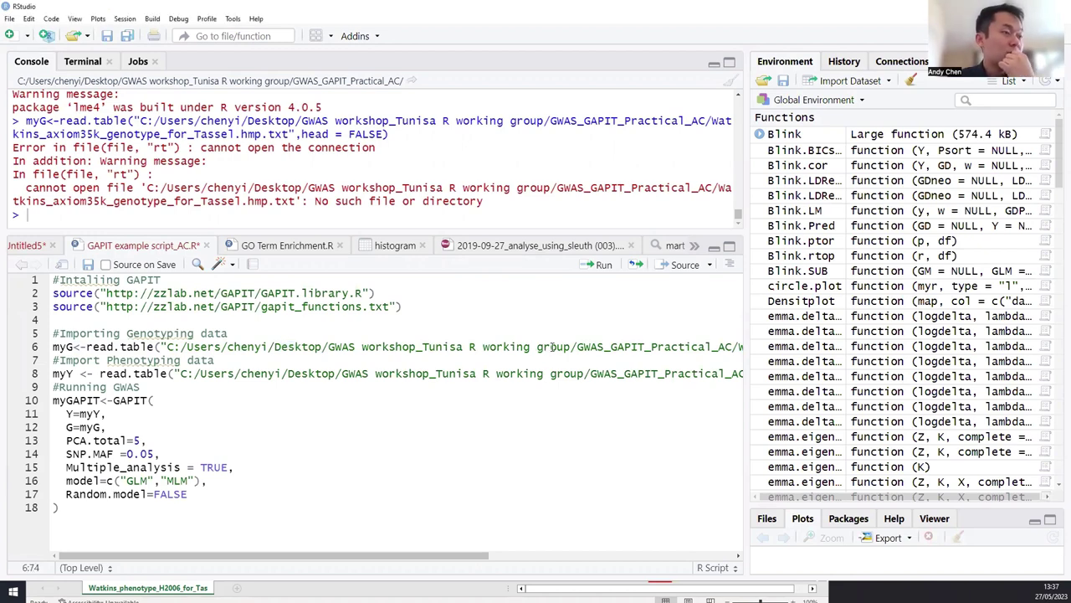
key("Right")
key("Right")
key("Right")
key("Right")
key("Right")
key("Right")
key("Right")
key("Right")
key("Right")
key("Right")
key("Right")
key("Right")
key("Right")
key("Right")
key("Right")
key("Right")
key("Right")
key("Right")
key("Right")
key("Right")
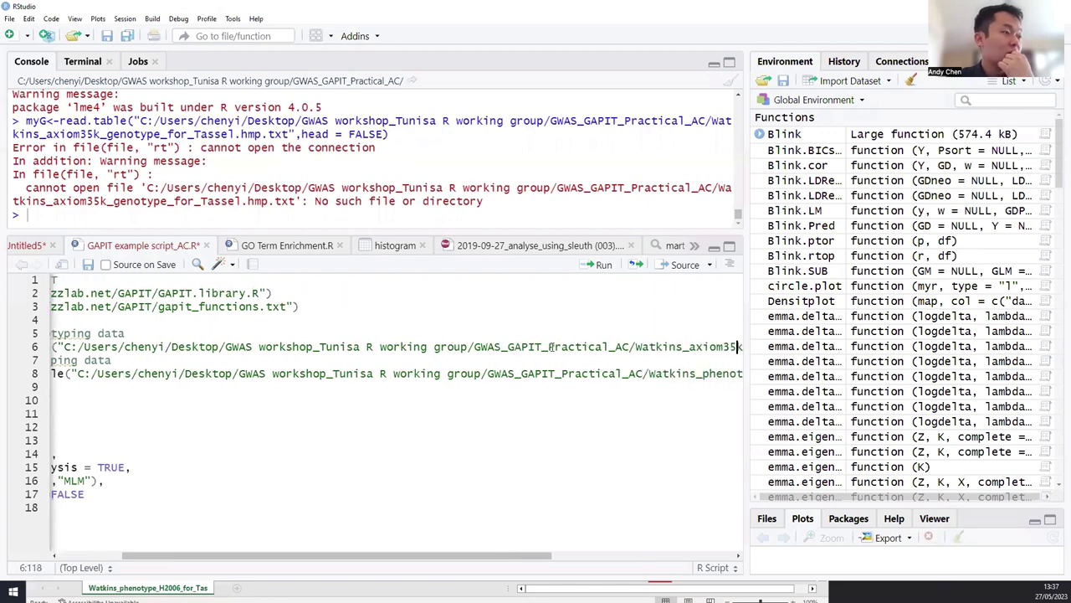
key("Right")
key("Right")
key("Right")
key("Right")
key("Right")
key("Right")
key("Right")
key("Right")
key("Right")
key("Right")
key("Right")
key("Right")
key("Right")
key("Right")
key("Right")
key("Right")
key("Right")
key("Right")
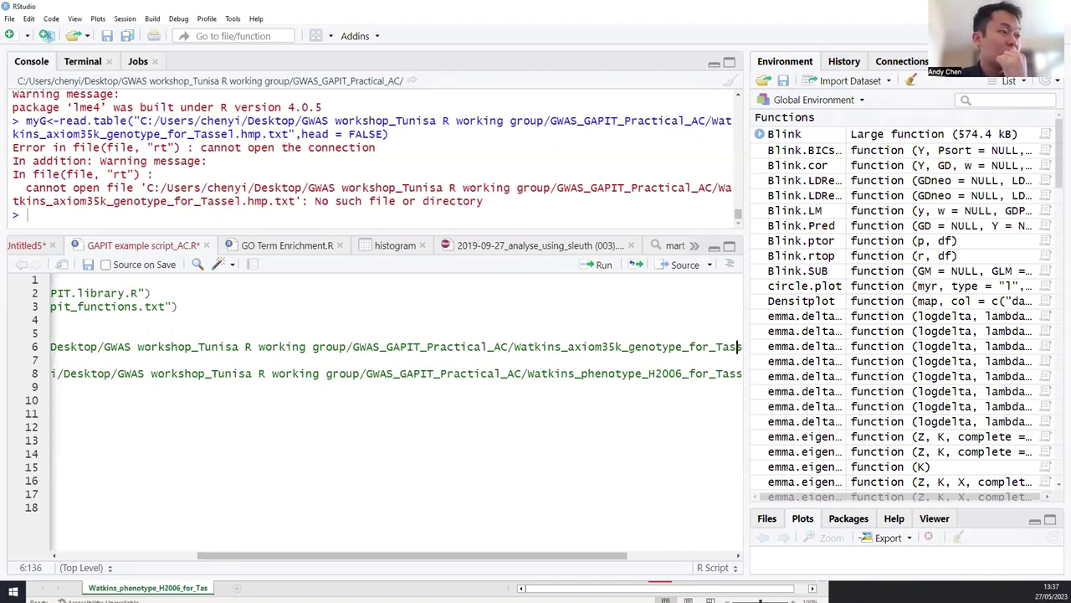
left_click(586, 346)
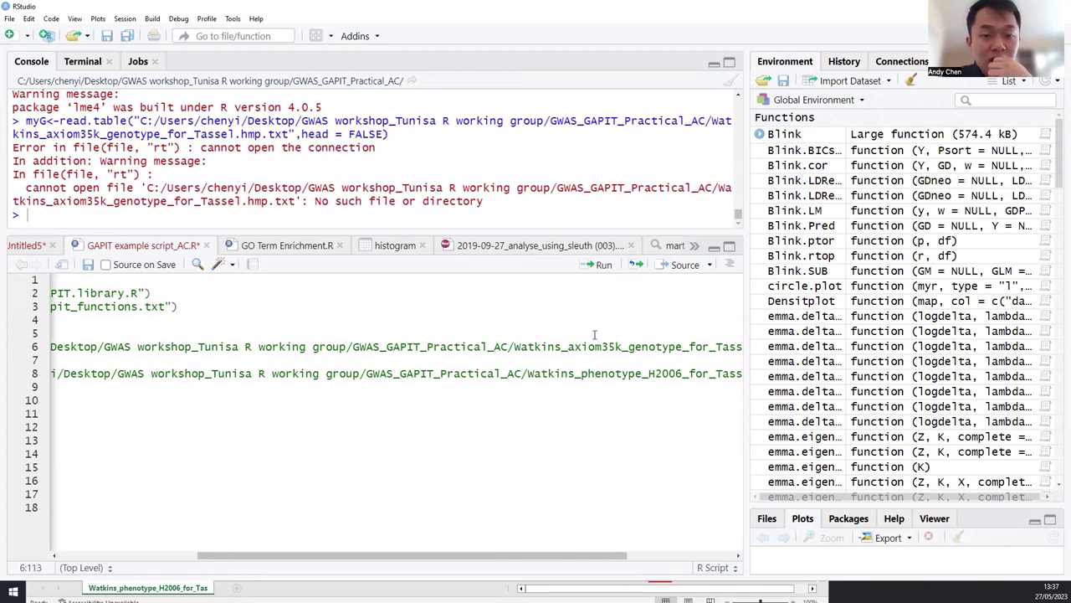
key("Right")
key("Right")
key("Right")
key("Right")
key("Right")
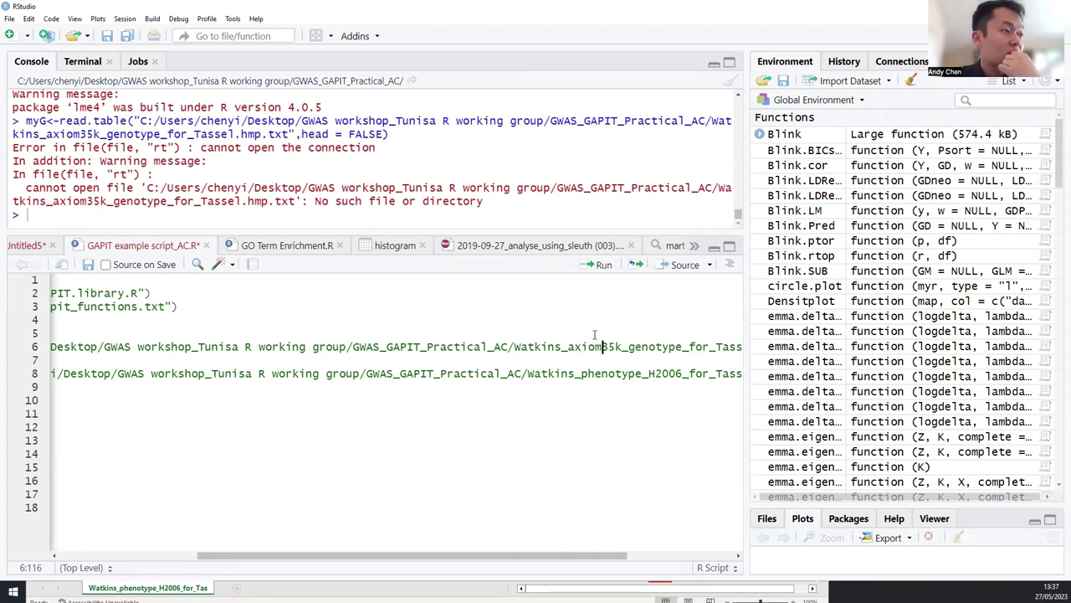
key("Right")
key("Right")
key("Right")
key("Right")
key("Right")
key("Right")
key("Right")
key("Right")
key("Right")
key("Right")
key("Right")
key("Right")
key("Right")
key("Right")
key("Right")
key("Right")
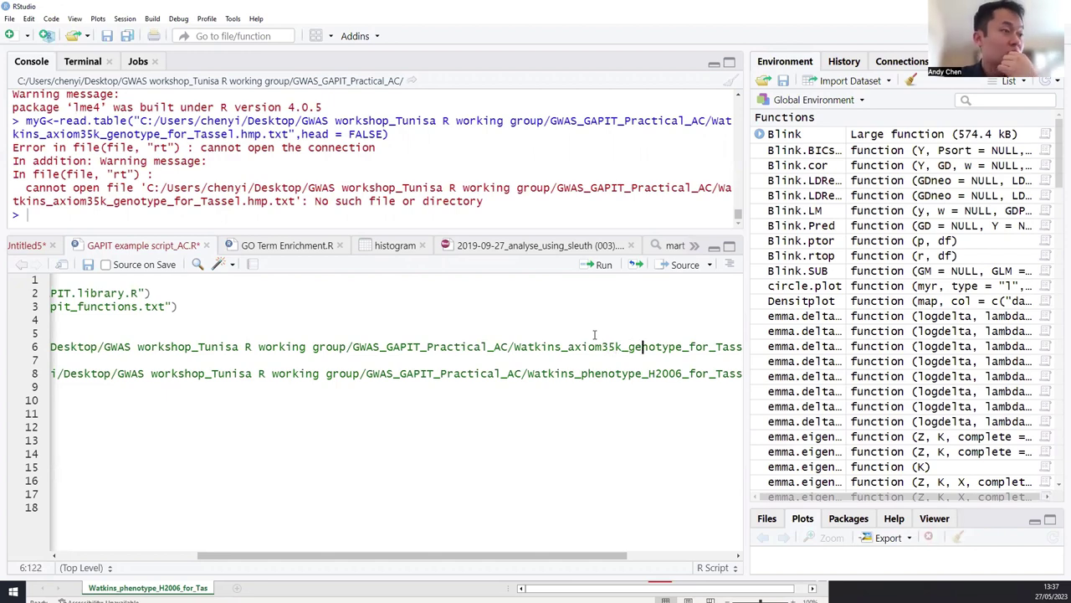
key("Right")
key("Right")
key("Right")
key("Right")
key("Right")
key("Right")
key("Right")
key("Right")
key("Right")
key("Right")
key("Right")
key("Right")
key("Right")
key("Right")
key("Right")
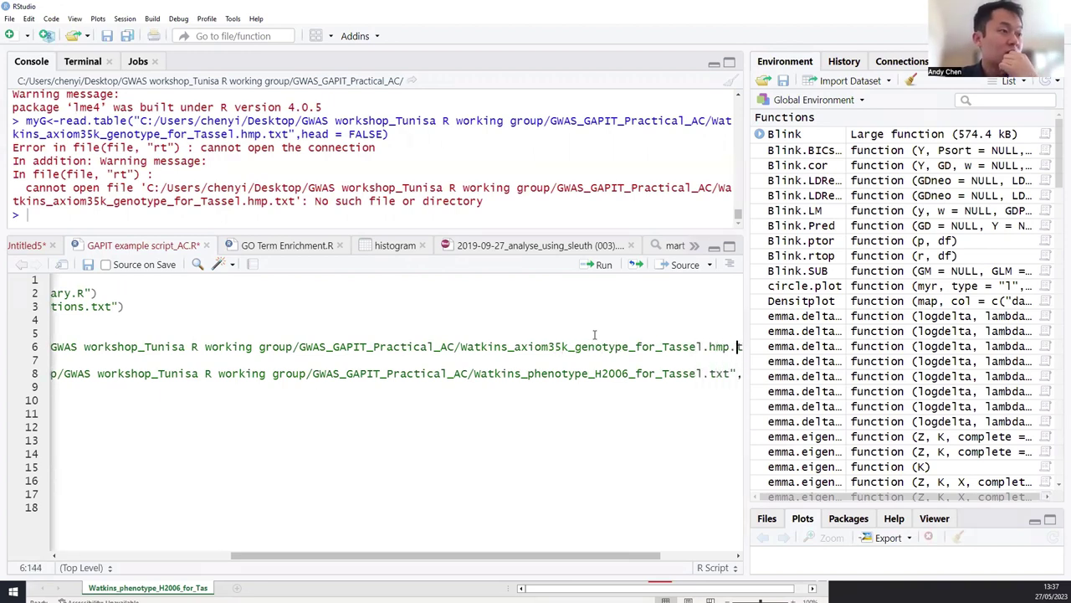
key("Right")
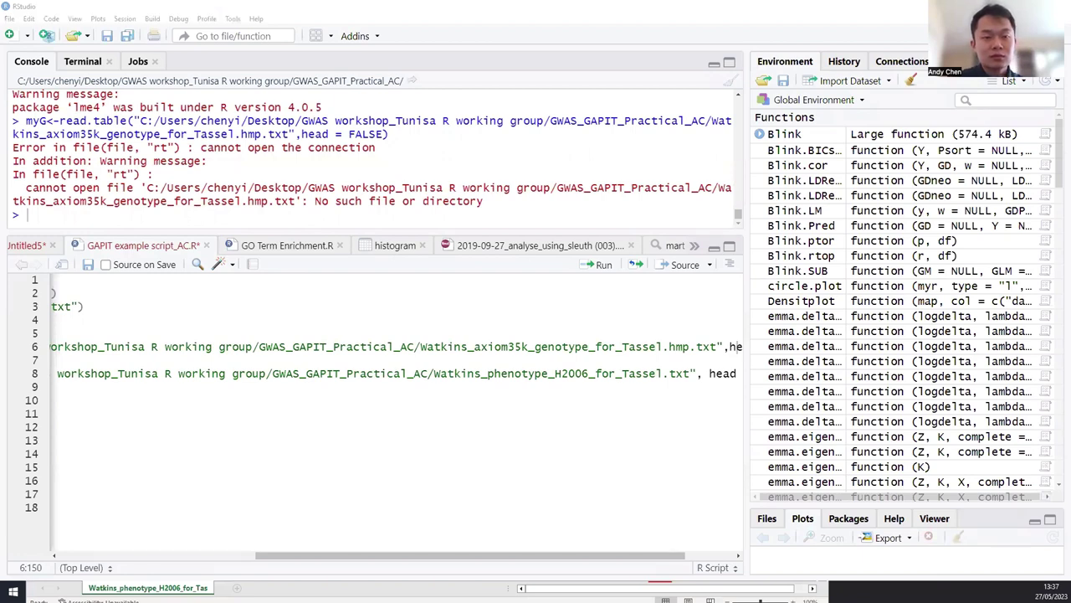
Retry the unmodified genotype import command on line 6.
left_click(36, 350)
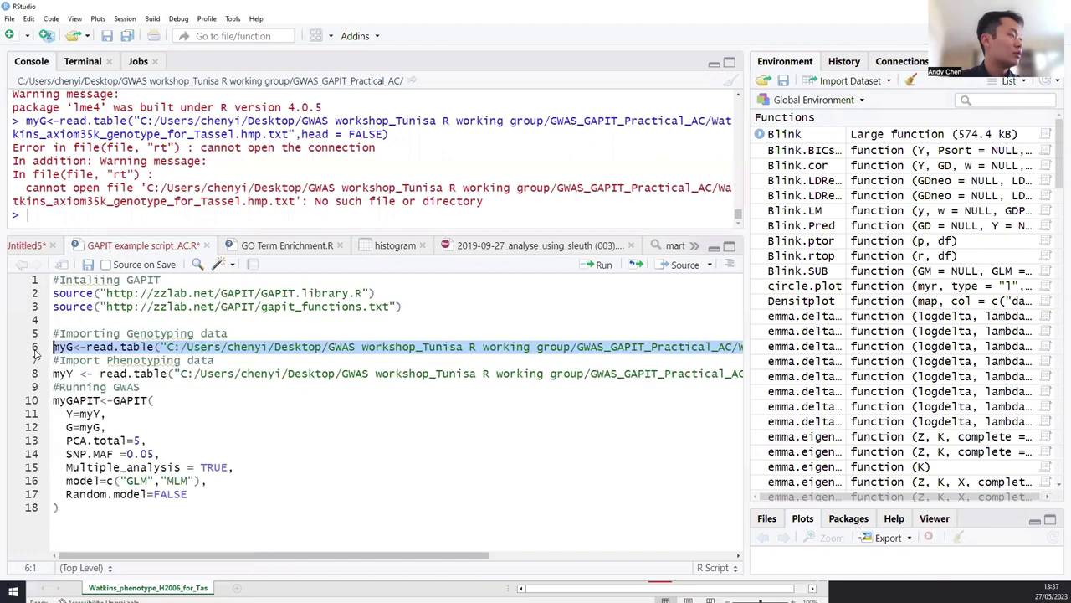
left_click(599, 266)
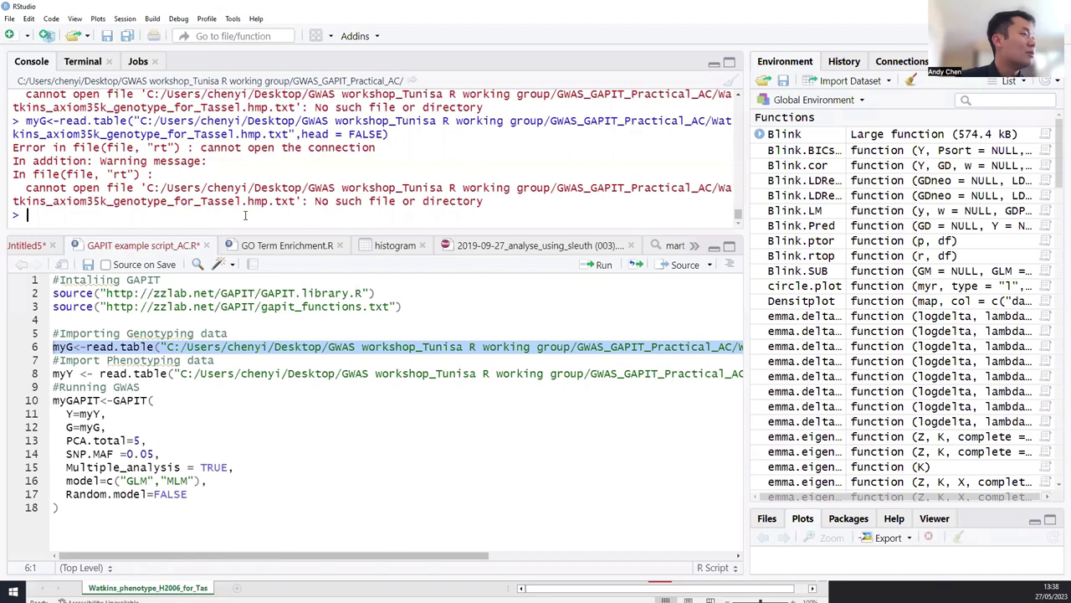
Replace the directory path in line 6's genotype import with the copied Windows path ending in GWAS workshop_Tunisa R working group\GWAS_GAPIT_Practical_AC.
left_click(281, 356)
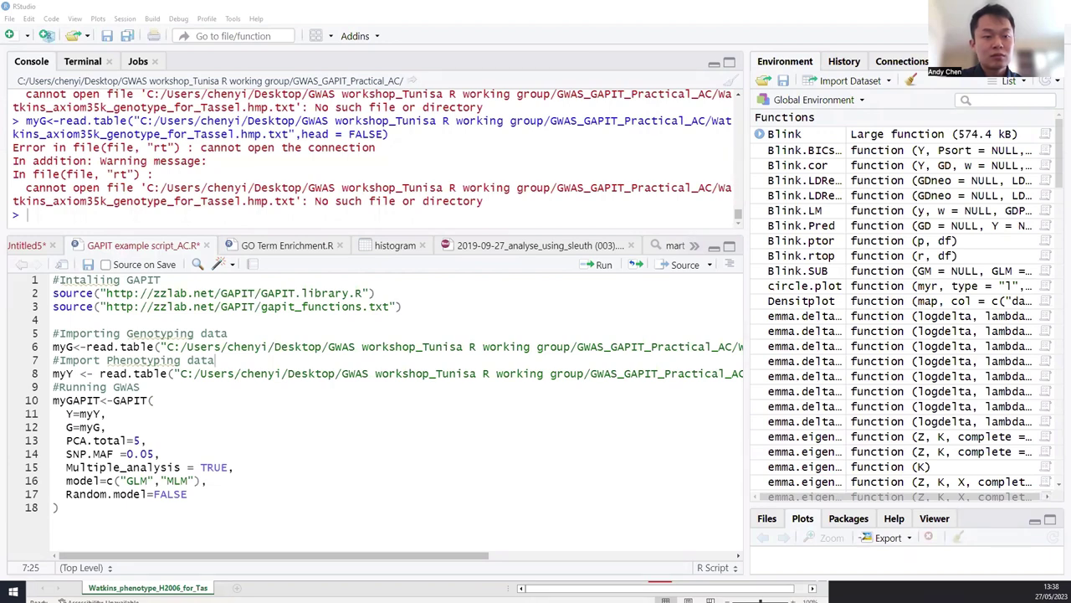
left_click(274, 347)
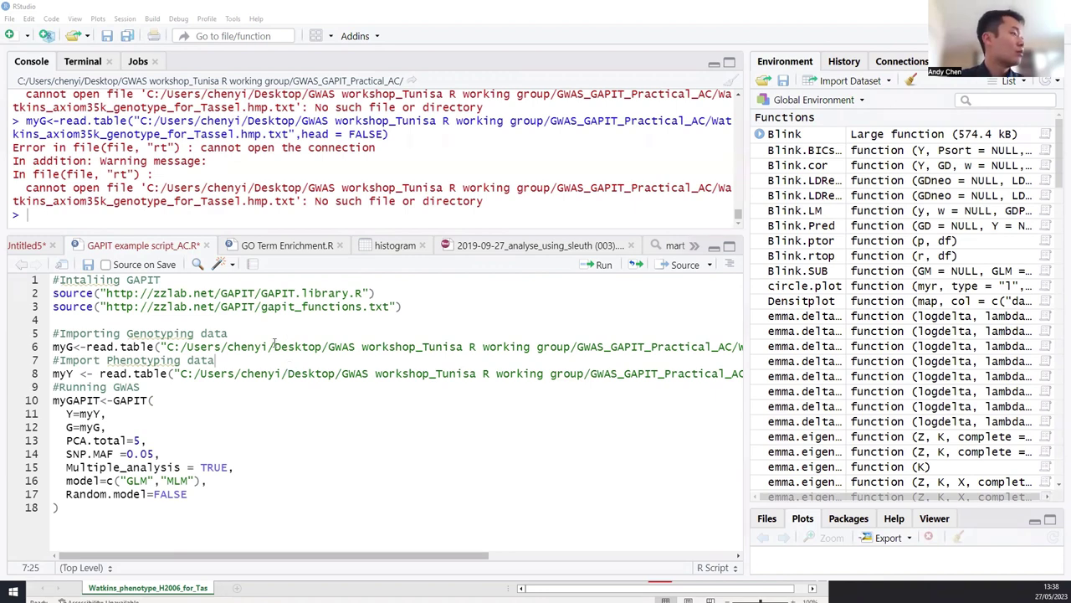
left_click_drag(168, 346, 575, 346)
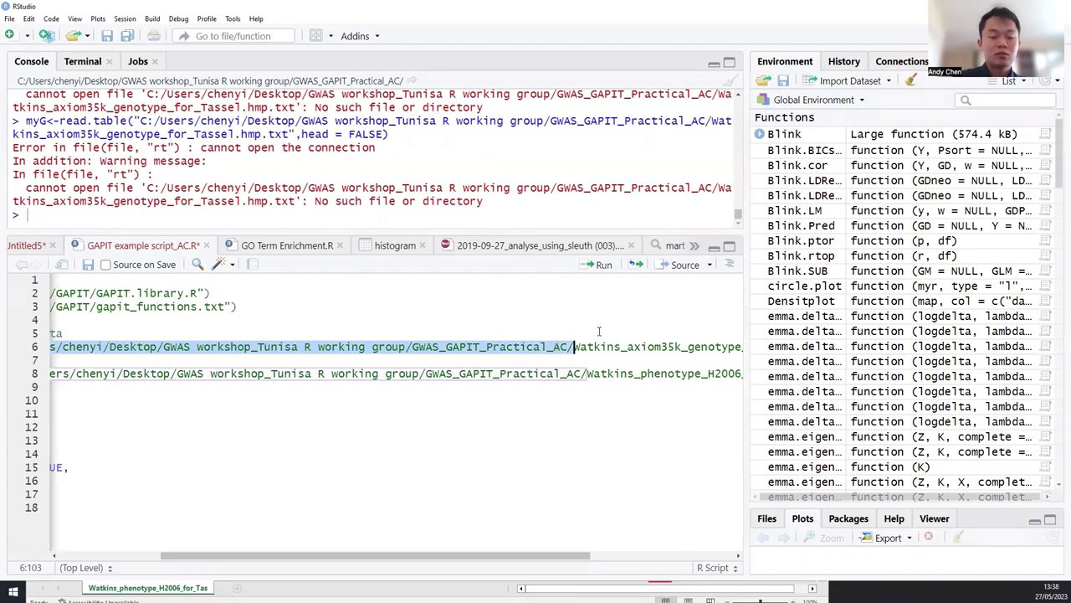
key("BackSpace")
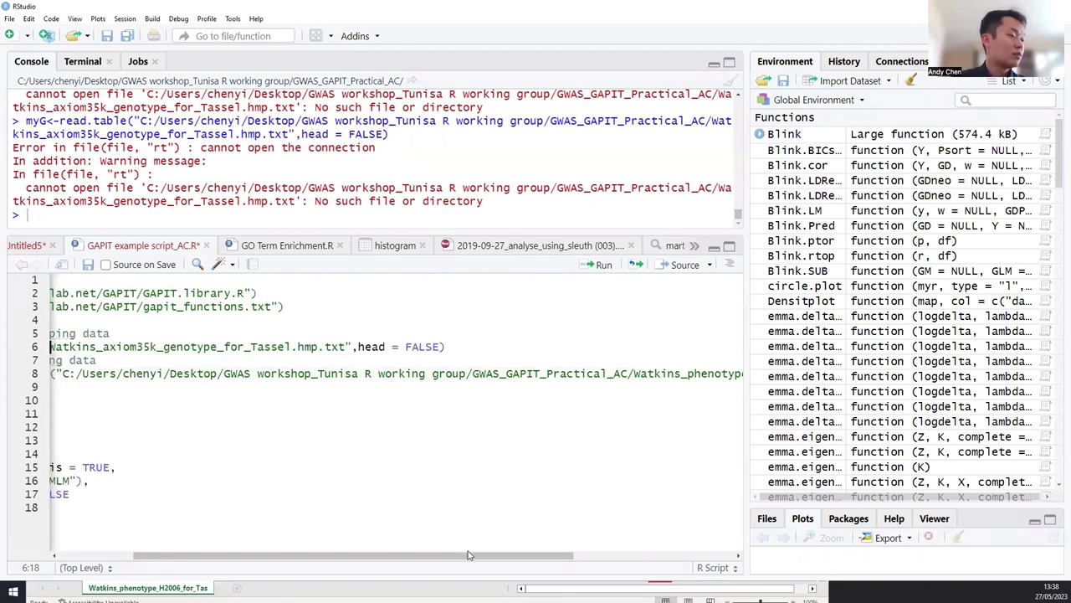
left_click_drag(468, 555, 393, 555)
type("C:\\Users\\chenyi\\Desktop\\GWAS workshop_Tunisa R working group\\GWAS_GAPIT_Practical_AC")
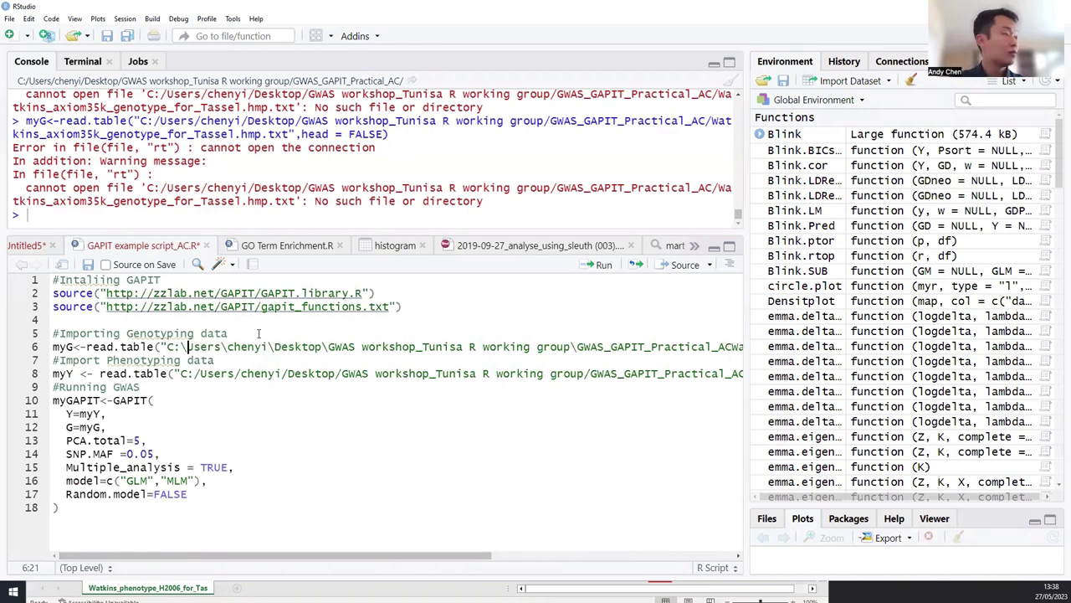
Replace the backslashes around the Users, user profile and Desktop folders in line 6's genotype path with forward slashes.
key("BackSpace")
type("/")
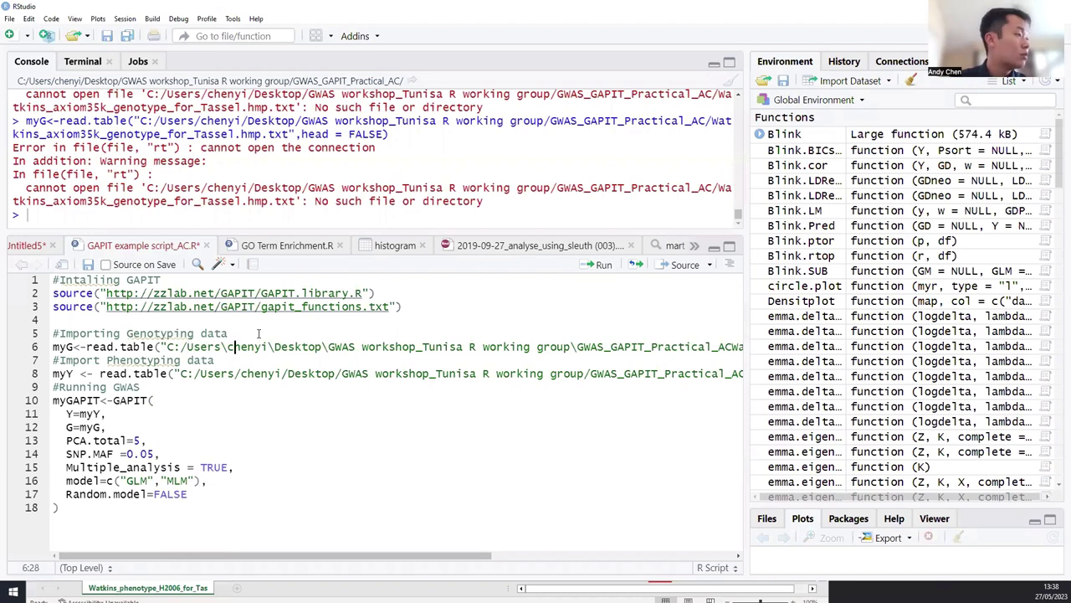
key("Right")
key("Right")
key("Right")
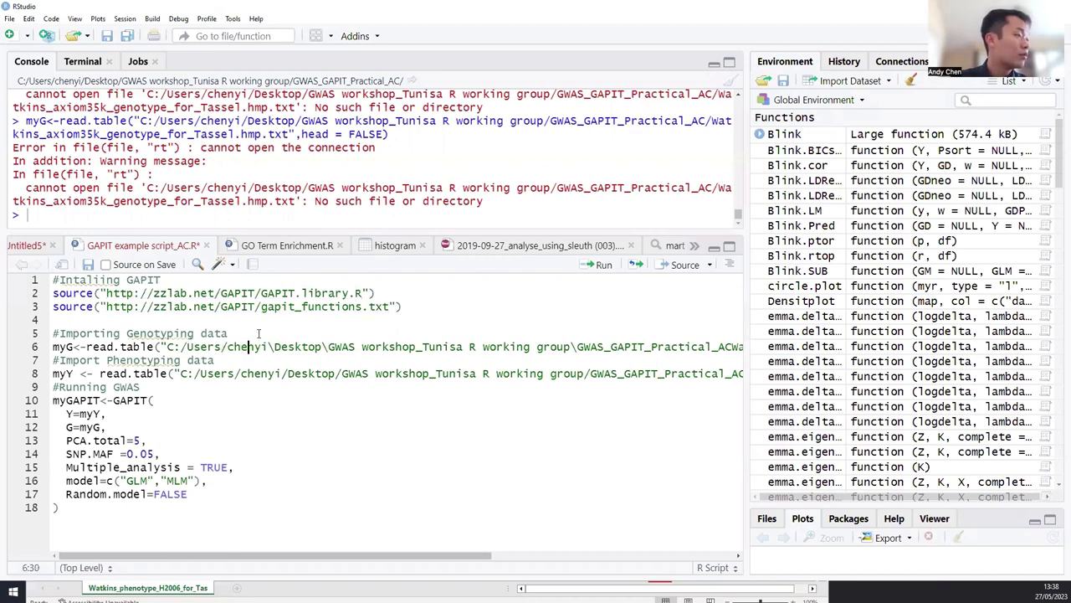
key("Delete")
key("BackSpace")
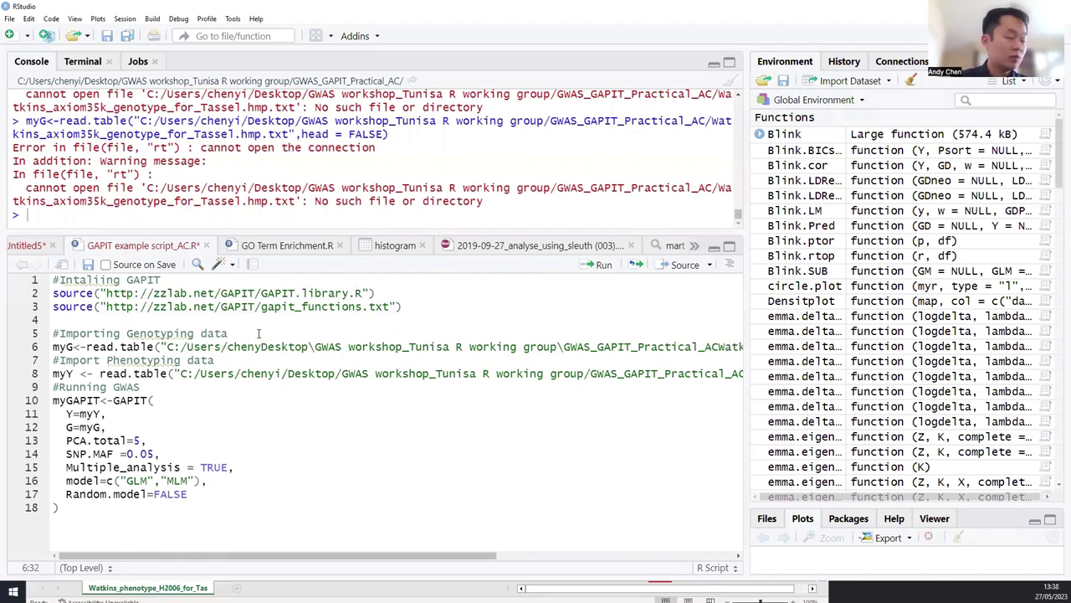
type("i/")
key("Right")
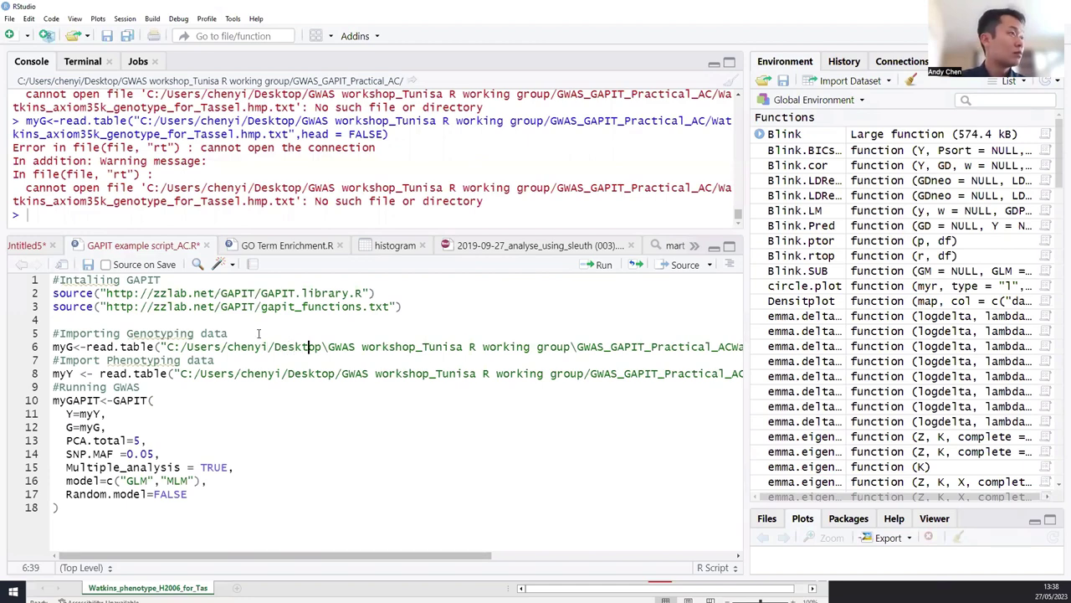
key("Right")
key("Right")
key("BackSpace")
type("/")
key("Right")
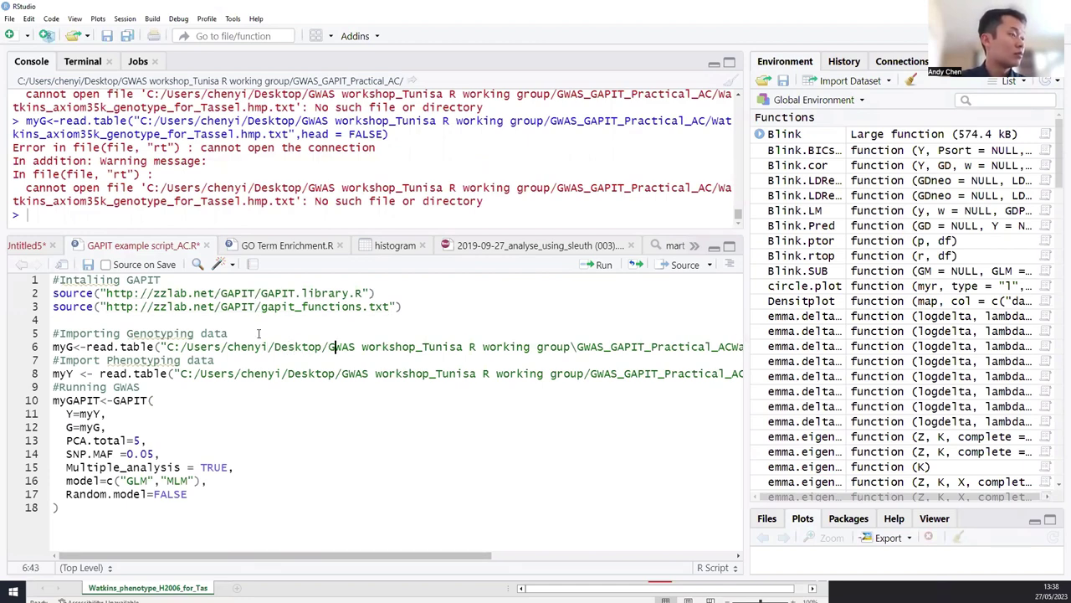
Replace the backslash after the GWAS workshop_Tunisa R working group folder in line 6 with a forward slash.
key("Right")
key("Right")
key("Right")
key("Right")
key("Right")
key("Right")
key("Right")
key("Right")
key("Right")
key("Right")
key("Right")
key("Right")
key("Right")
key("Right")
key("Right")
key("Right")
key("Right")
key("Right")
key("Right")
key("Right")
key("Right")
key("Right")
key("Right")
key("Right")
key("Right")
key("Right")
key("Right")
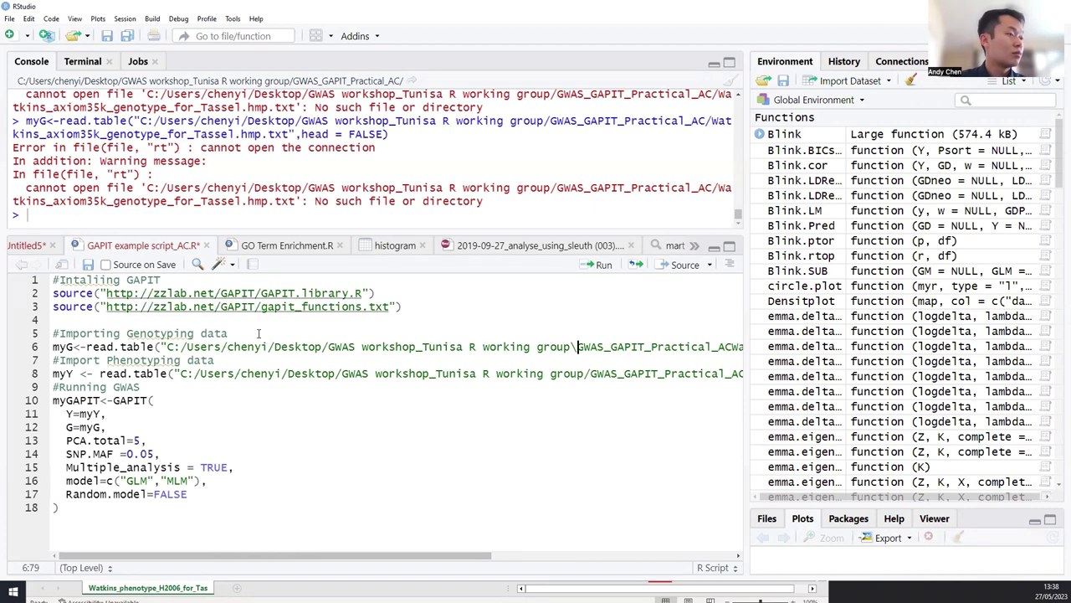
key("BackSpace")
type("/")
Insert a forward slash between the GWAS_GAPIT_Practical_AC folder and the Watkins genotype file name in line 6.
key("Right")
key("Right")
key("Right")
key("Right")
key("Right")
key("Right")
key("Right")
key("Right")
key("Right")
key("Right")
key("Right")
key("Right")
key("Right")
key("Right")
key("Right")
key("Right")
key("Right")
key("Right")
key("Right")
key("Right")
key("Right")
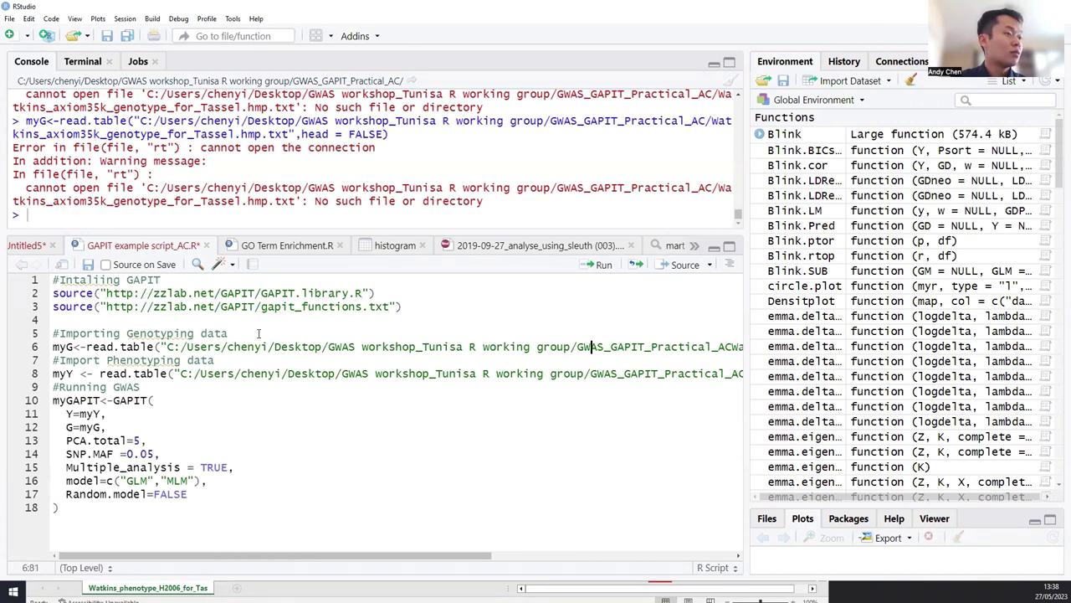
key("Right")
key("Right")
key("Right")
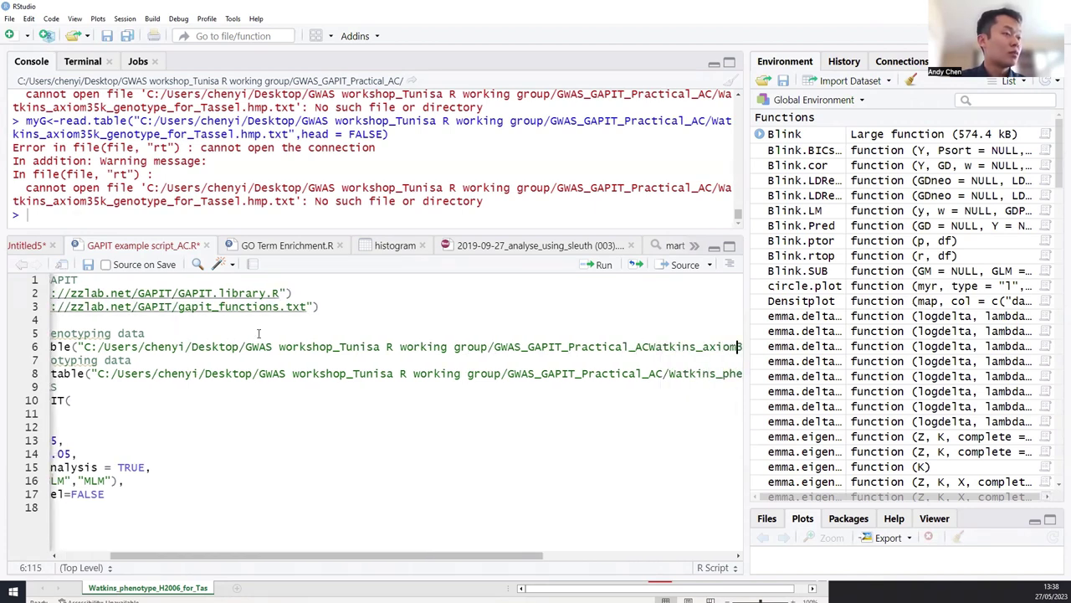
key("Left")
key("Left")
key("Left")
key("Left")
key("Left")
key("Left")
key("Left")
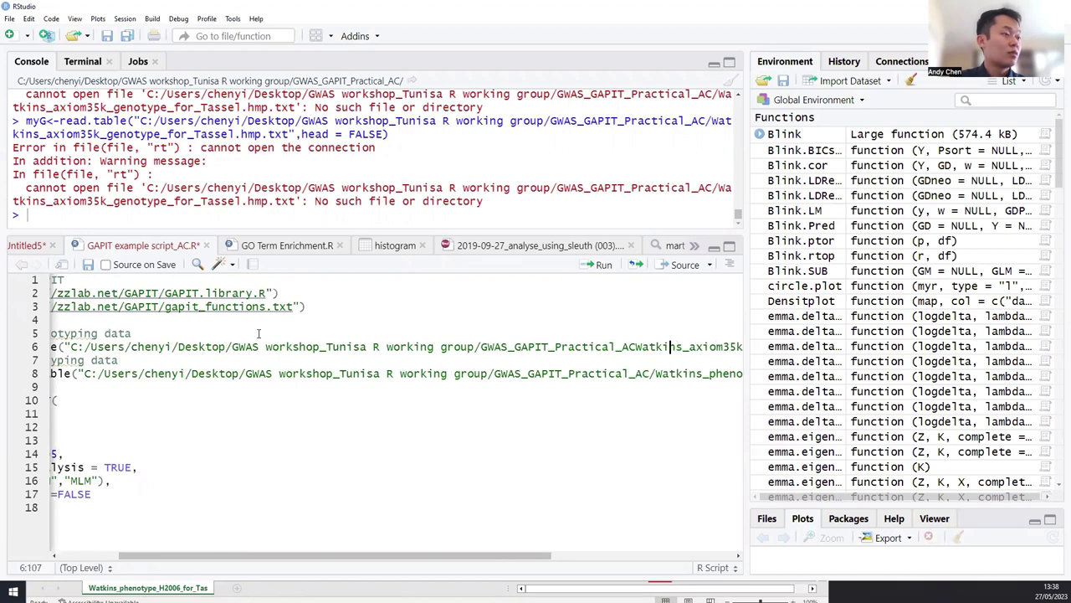
key("Left")
key("Left")
key("Left")
type("/")
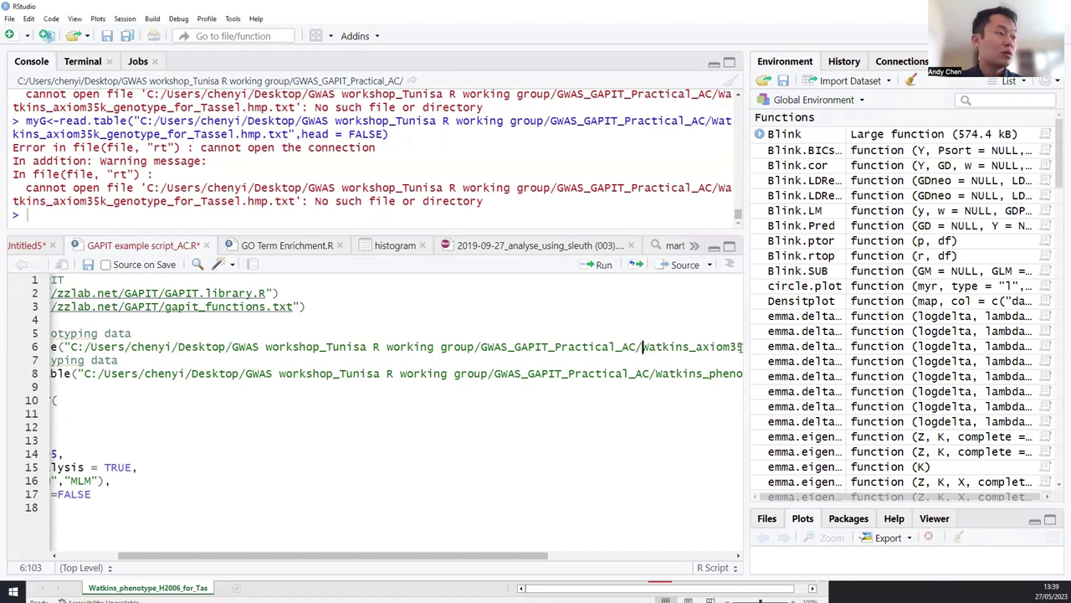
Replace the genotype file name in line 6 with Watkins_axiom35k_genotype_for_Tassel.hmp.txt.
left_click_drag(642, 347, 663, 357)
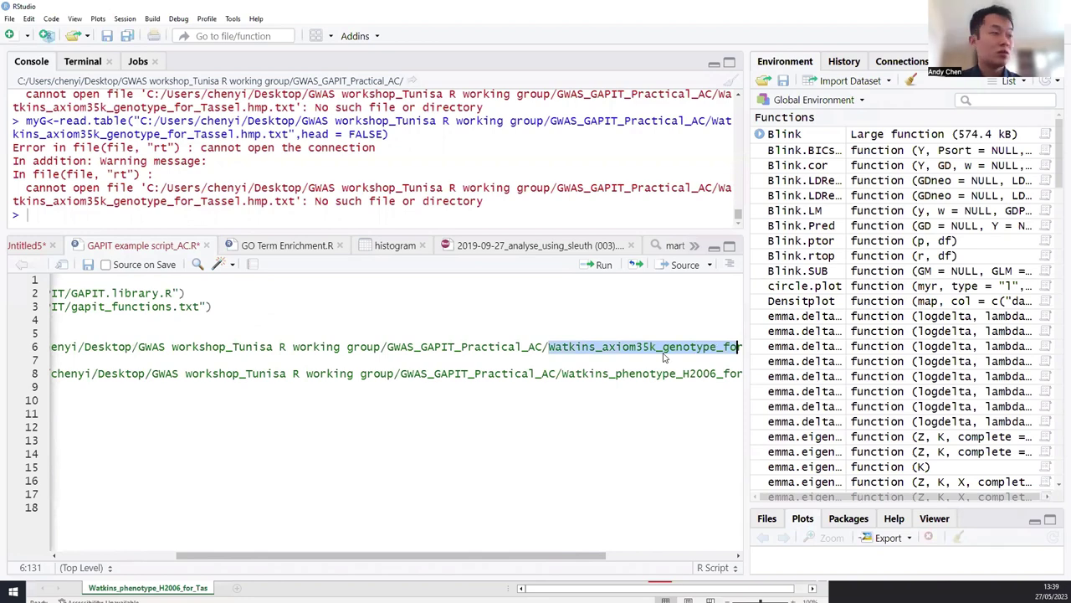
key("Delete")
key("Delete")
key("Delete")
key("Delete")
key("Delete")
key("Delete")
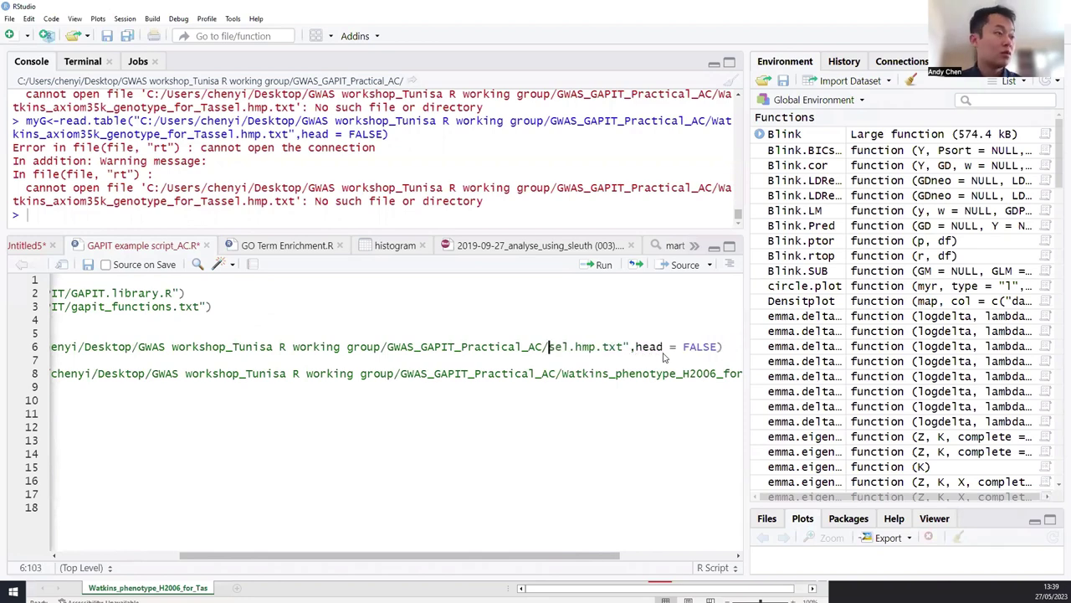
key("Delete")
key("Delete")
key("Delete")
key("Delete")
key("Delete")
key("Delete")
type("Watkins_axiom35k_genotype_for_Tassel.hm")
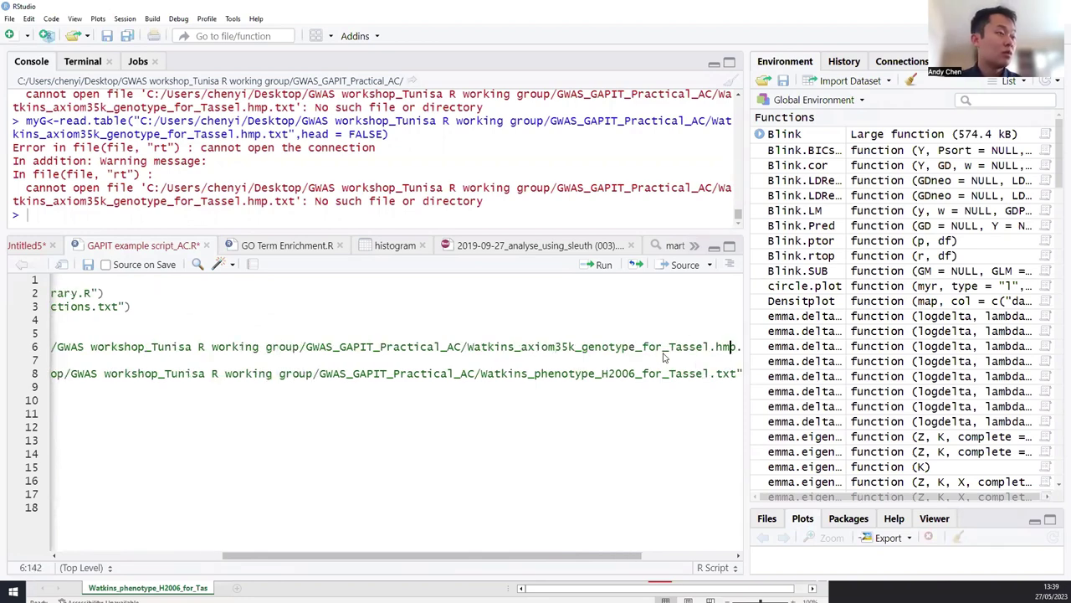
key("Left")
key("Left")
key("Left")
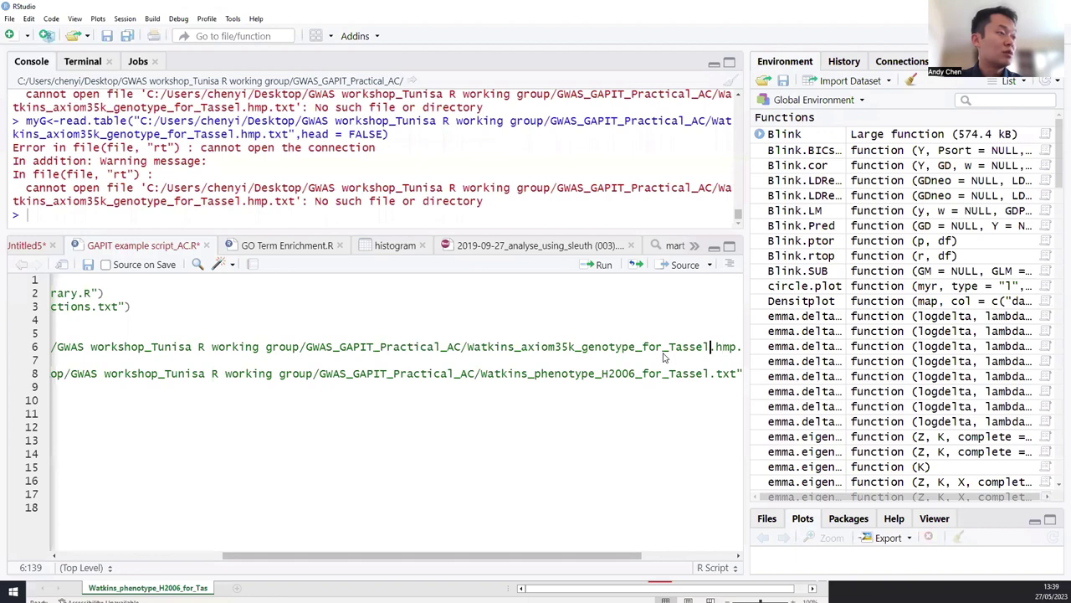
key("Right")
key("Right")
key("Right")
key("Right")
key("Right")
type("hmp.")
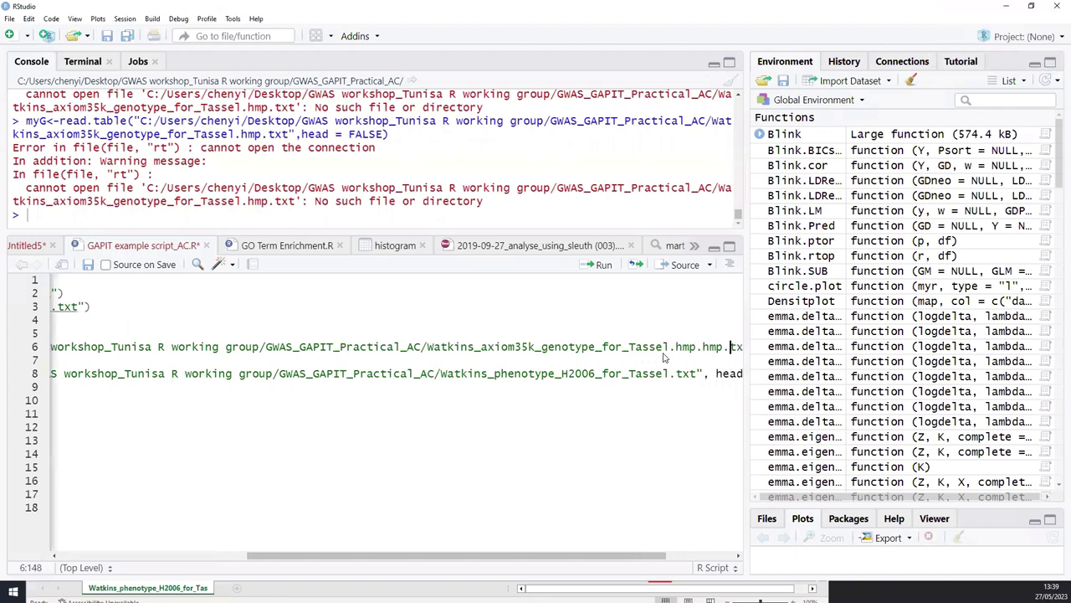
key("Left")
key("Left")
key("Left")
key("Left")
key("Left")
key("Delete")
key("Delete")
key("Delete")
key("Delete")
key("Left")
key("Left")
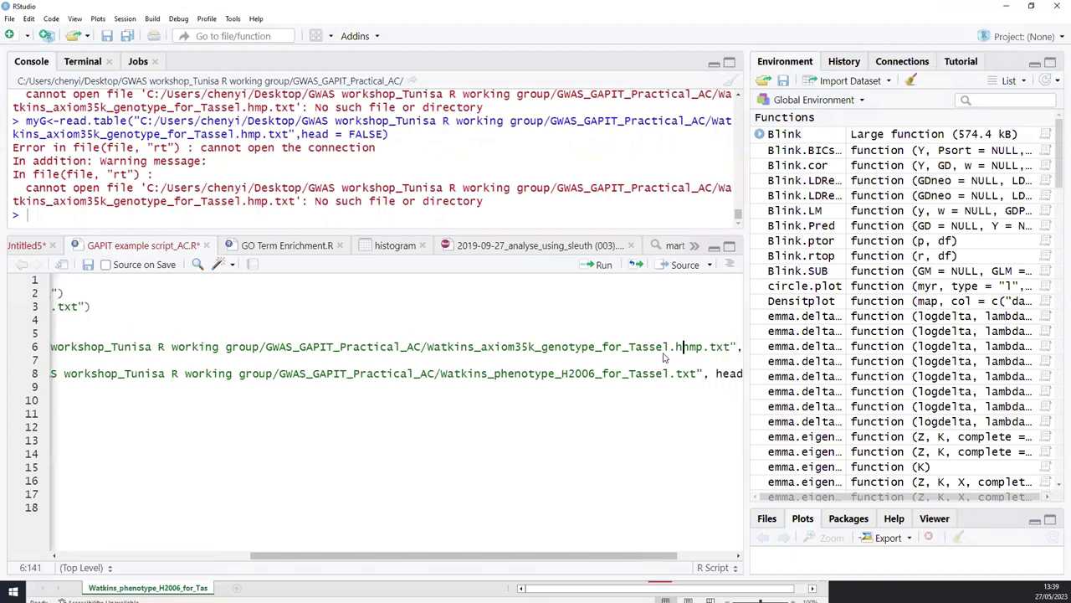
key("BackSpace")
Try running line 6's genotype import with the forward-slash path through the GWAS_GAPIT_Practical_AC folder.
key("Right")
key("Right")
key("Right")
key("Right")
key("Right")
key("Down")
key("Home")
key("Right")
key("Left")
key("Up")
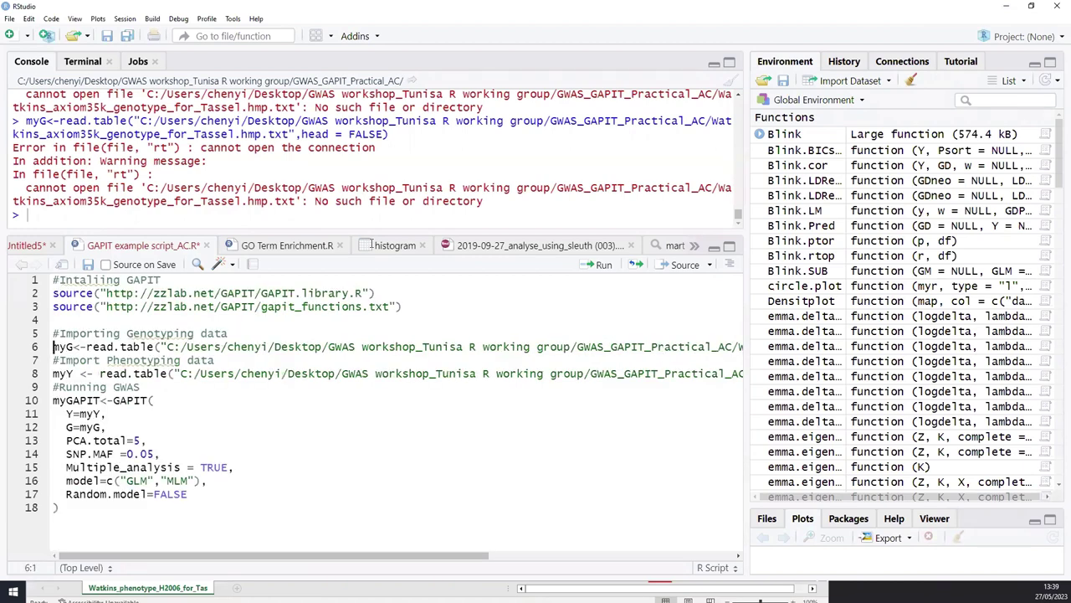
left_click(34, 346)
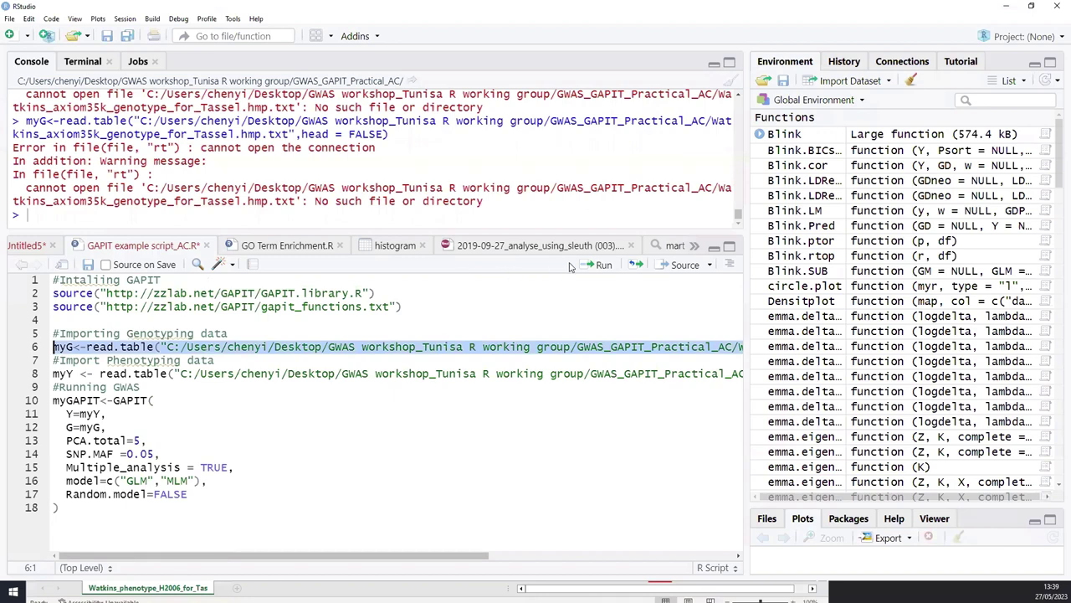
left_click(599, 266)
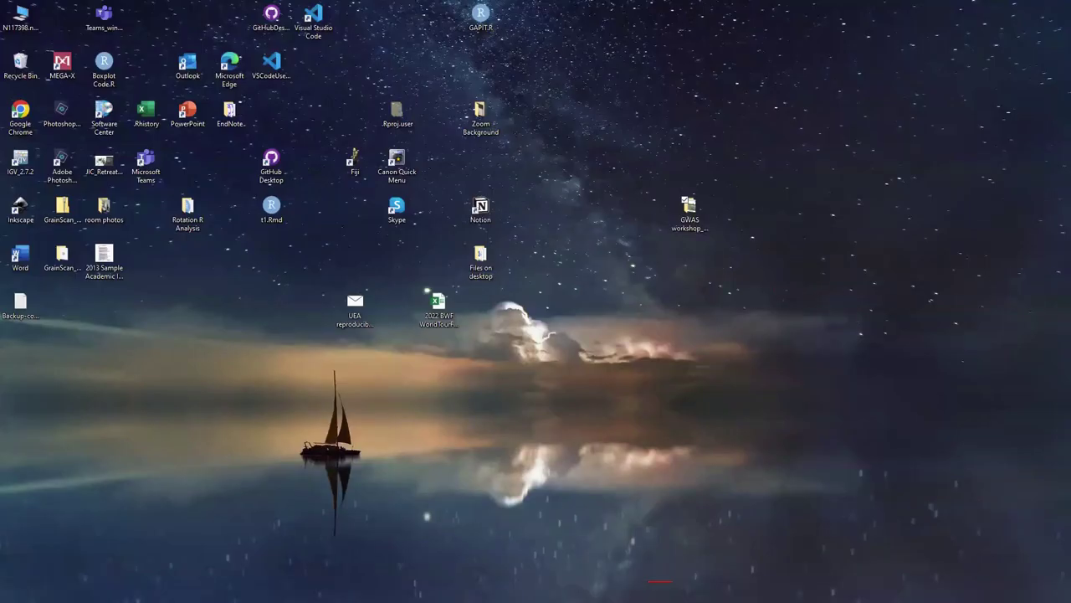
Go to the GWAS workshop folder on the desktop, and shorten line 6's path so the genotype file is read directly from Desktop.
left_click(690, 210)
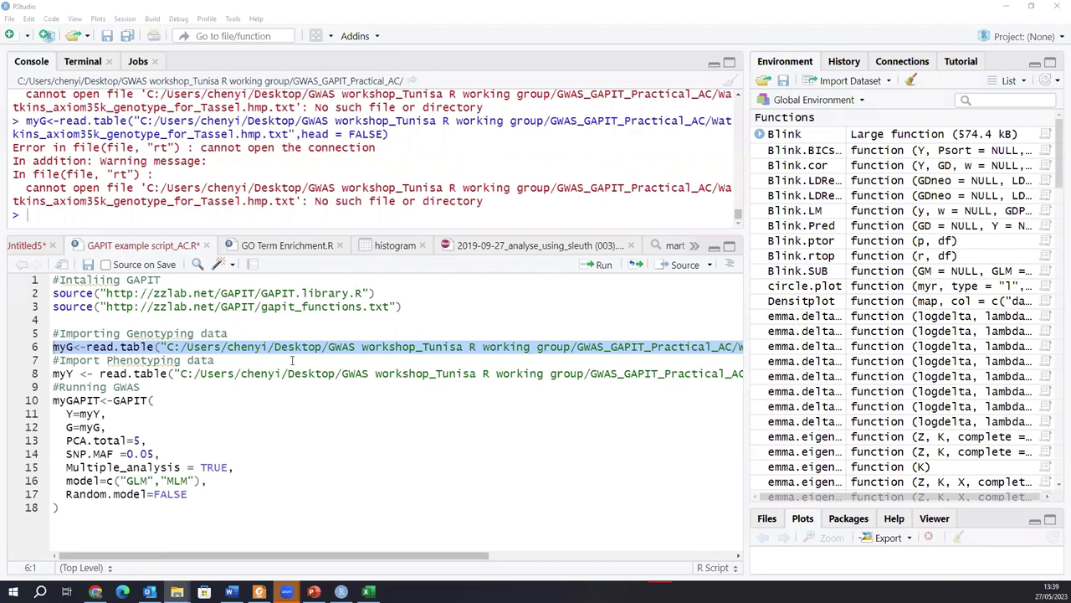
left_click(293, 360)
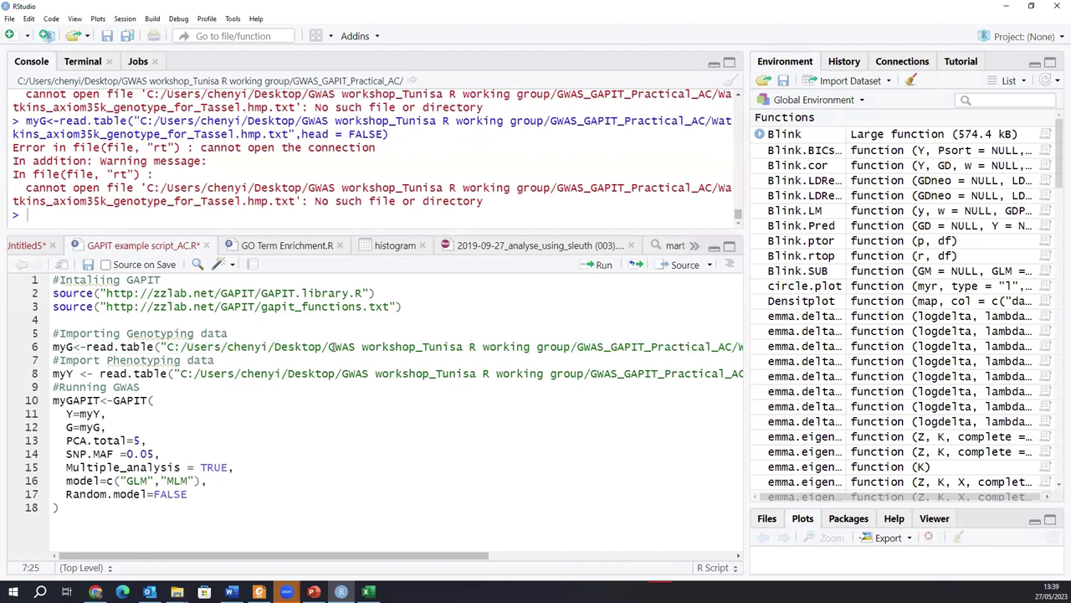
left_click_drag(333, 347, 577, 347)
key("BackSpace")
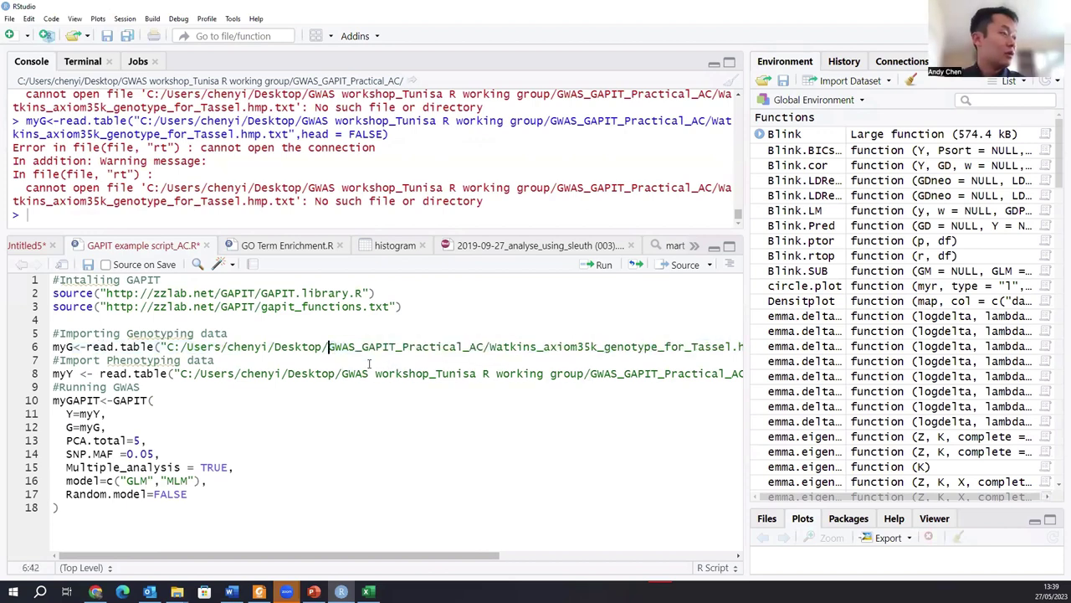
left_click_drag(329, 346, 490, 346)
key("BackSpace")
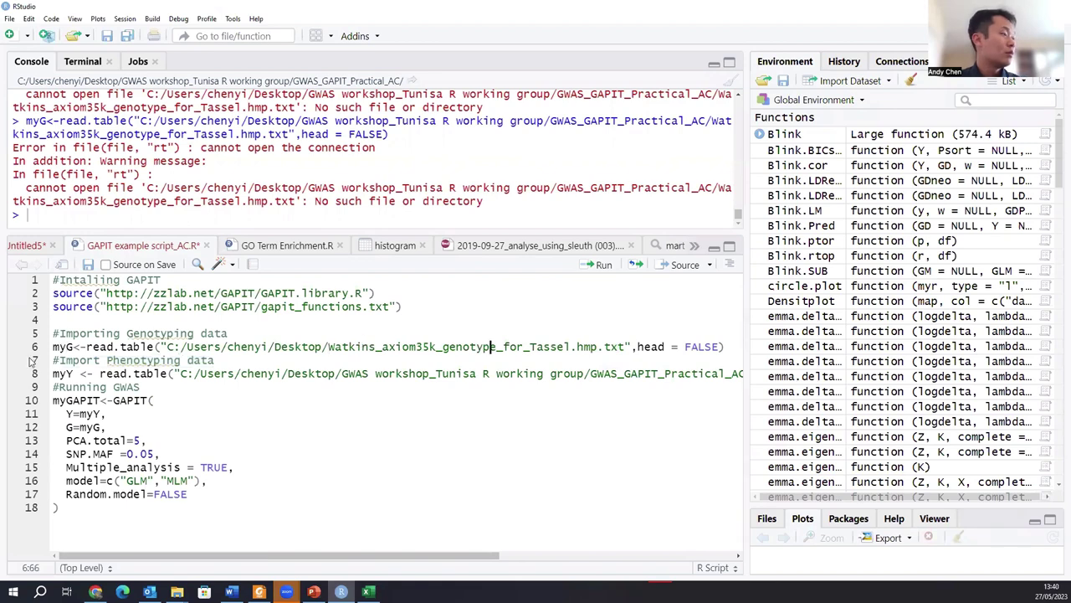
Run the genotype import on line 6 and view the imported myG table before returning to the script.
left_click(35, 346)
left_click(600, 264)
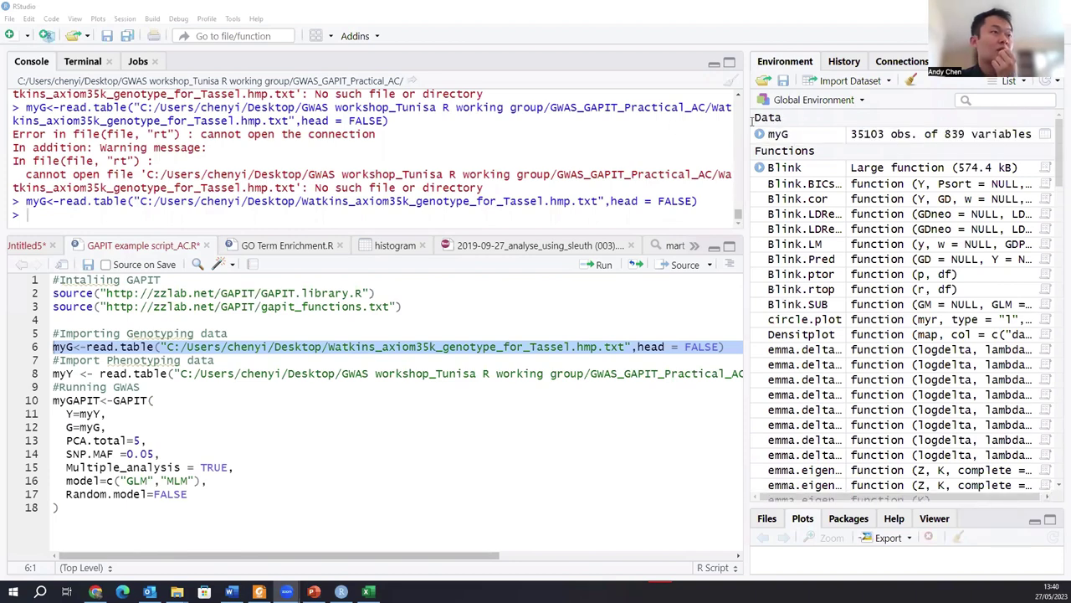
left_click(818, 139)
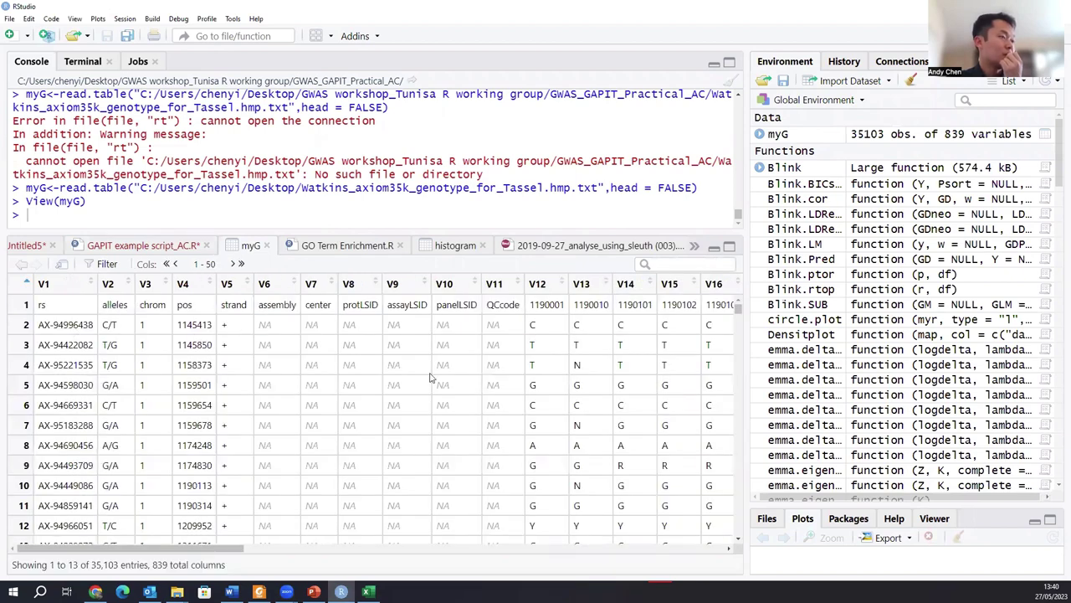
mouse_move(47, 548)
left_mouse_down()
mouse_move(210, 544)
mouse_move(47, 545)
left_mouse_up()
left_click(175, 248)
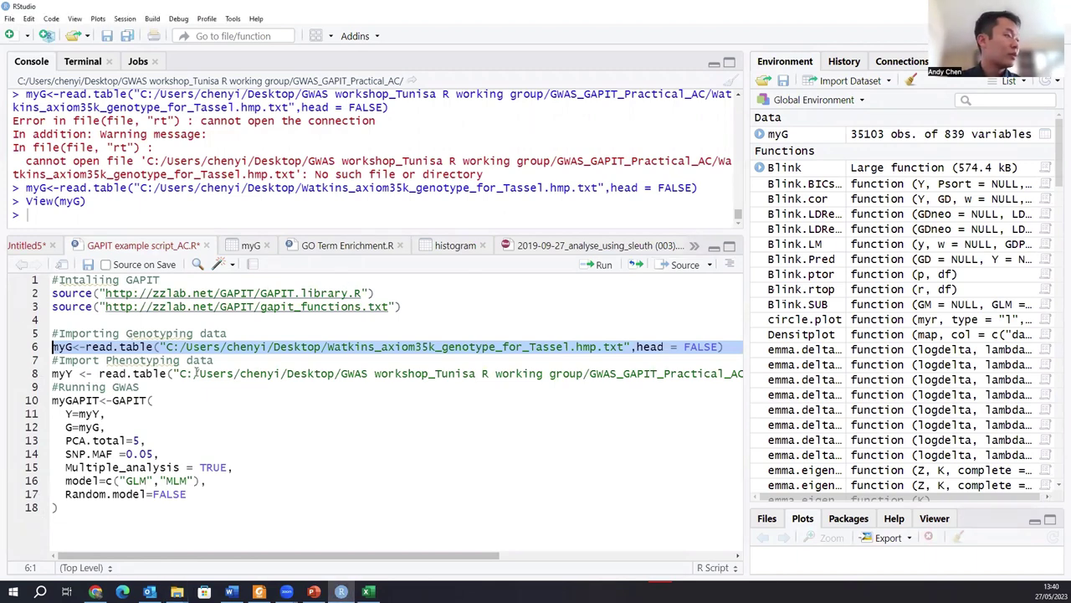
Shorten line 8's path so Watkins_phenotype_H2006_for_Tassel.txt is read directly from Desktop, removing the workshop and GWAS_GAPIT_Practical_AC folders.
left_click(167, 346)
left_click_drag(166, 347, 586, 376)
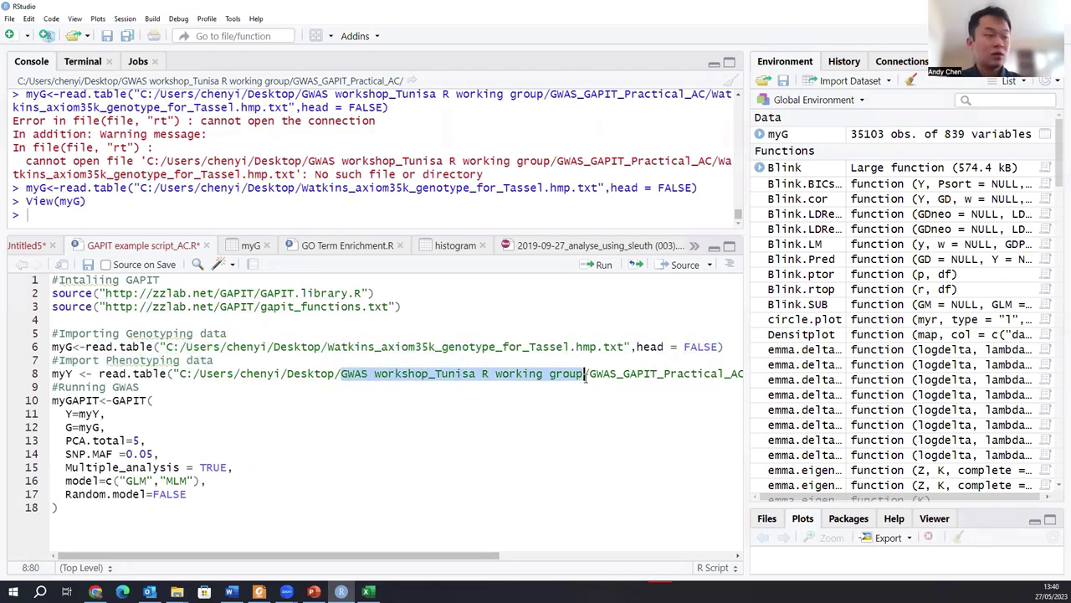
key("Delete")
key("Delete")
key("Delete")
key("Delete")
key("Delete")
key("Delete")
key("Delete")
key("Delete")
key("Delete")
key("Delete")
key("Delete")
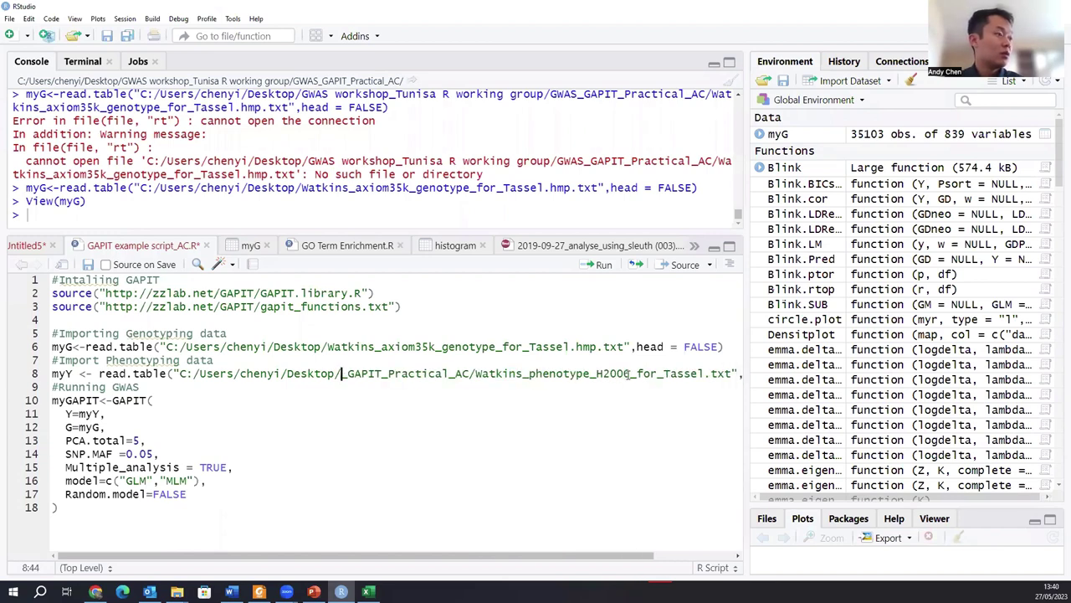
key("Delete")
key("Delete")
key("Delete")
key("Delete")
key("Delete")
key("Delete")
key("Delete")
key("Delete")
key("Delete")
key("Delete")
key("Delete")
key("Delete")
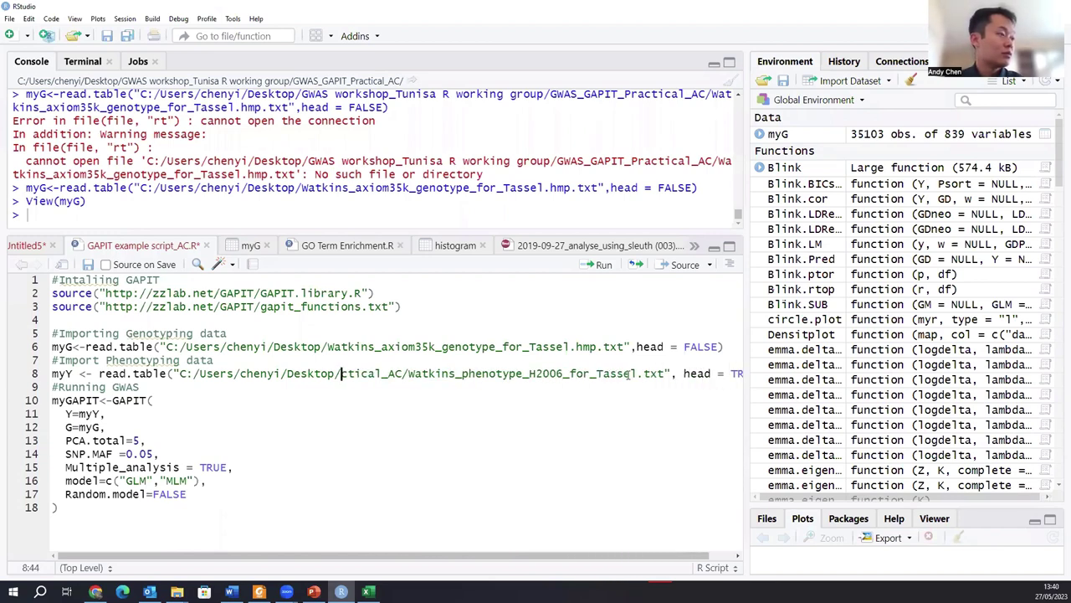
key("Delete")
key("Delete")
key("Delete")
key("Delete")
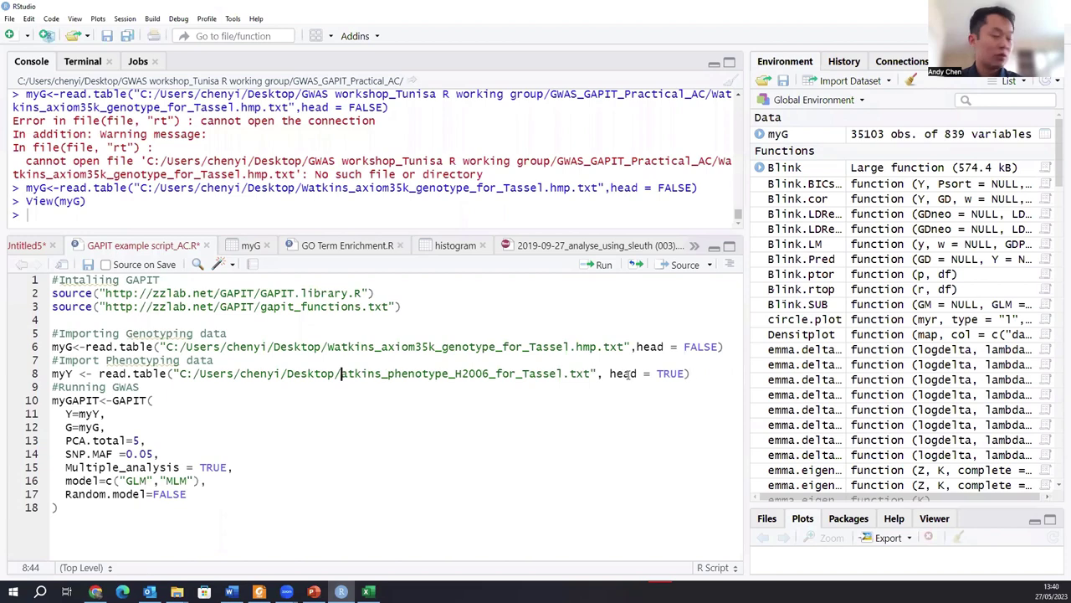
type("W")
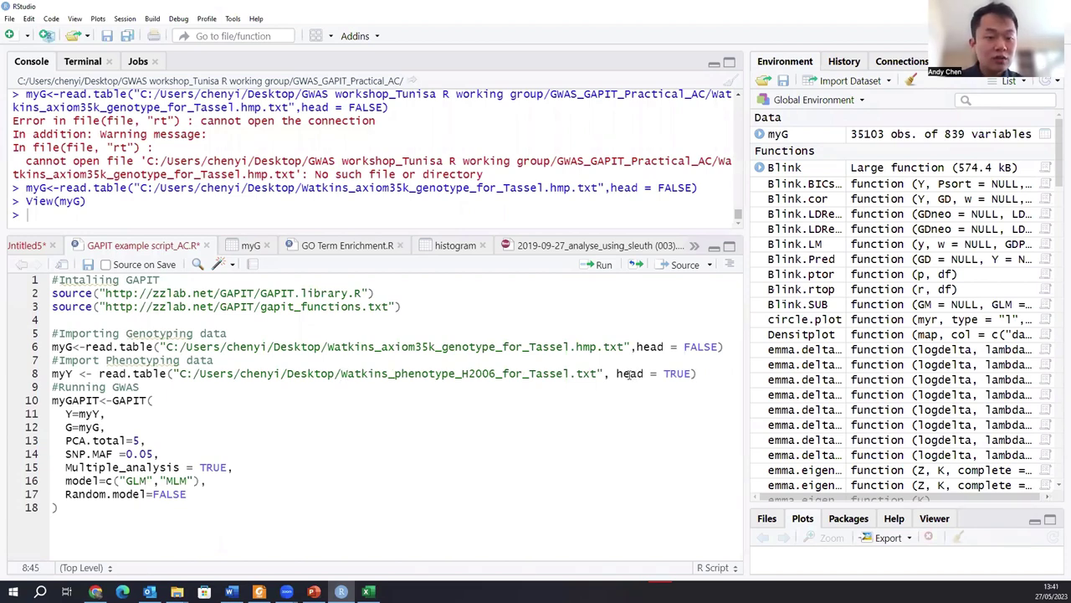
Run the phenotype import on line 8 and view the imported myY table.
left_click_drag(702, 374, 52, 373)
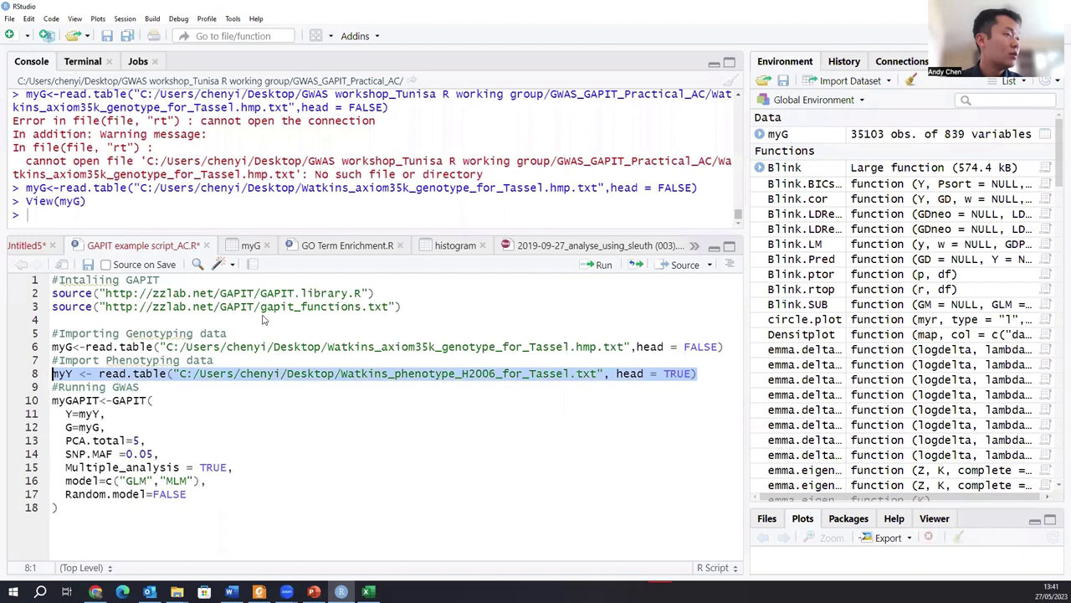
left_click(617, 374)
left_click_drag(617, 374, 51, 374)
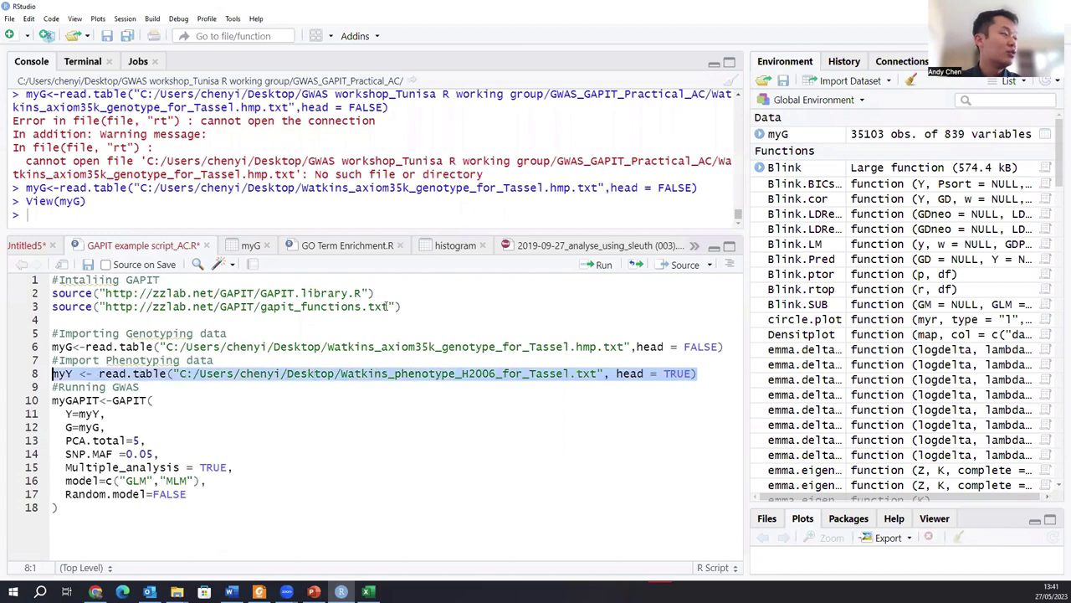
left_click(598, 264)
left_click(792, 154)
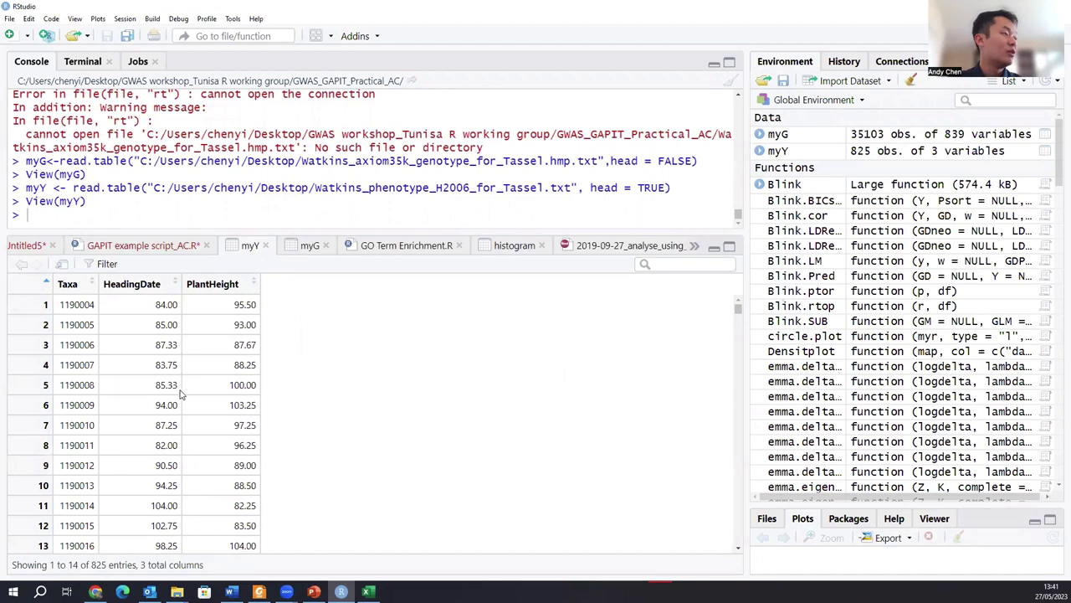
scroll(184, 402, "down", 3)
scroll(183, 409, "up", 3)
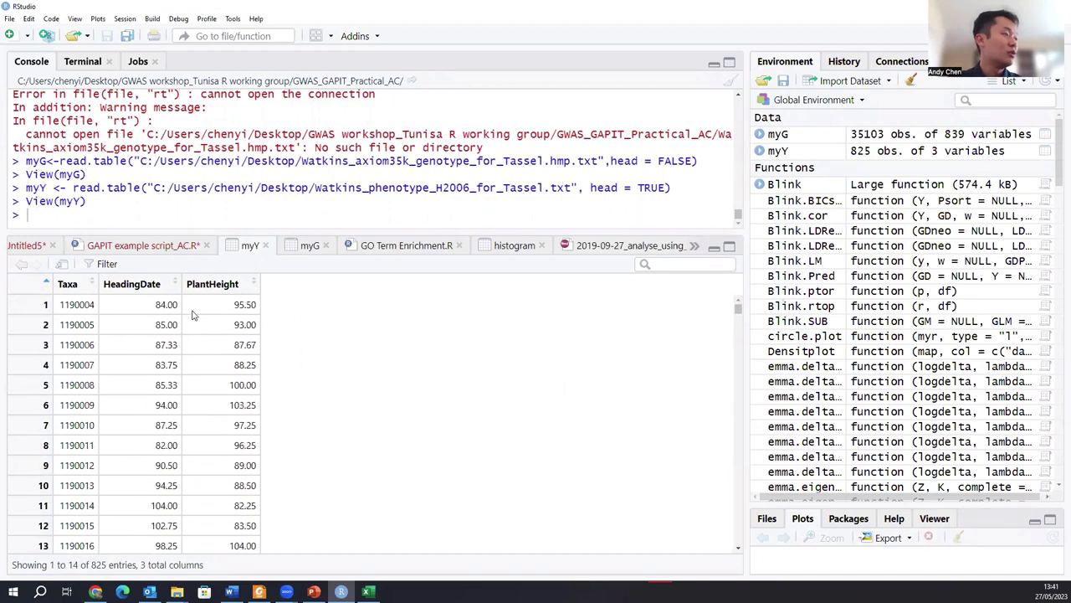
Look through the myG genotype table, return to the GAPIT example script, and close both data tables.
left_click(310, 245)
scroll(150, 339, "down", 4)
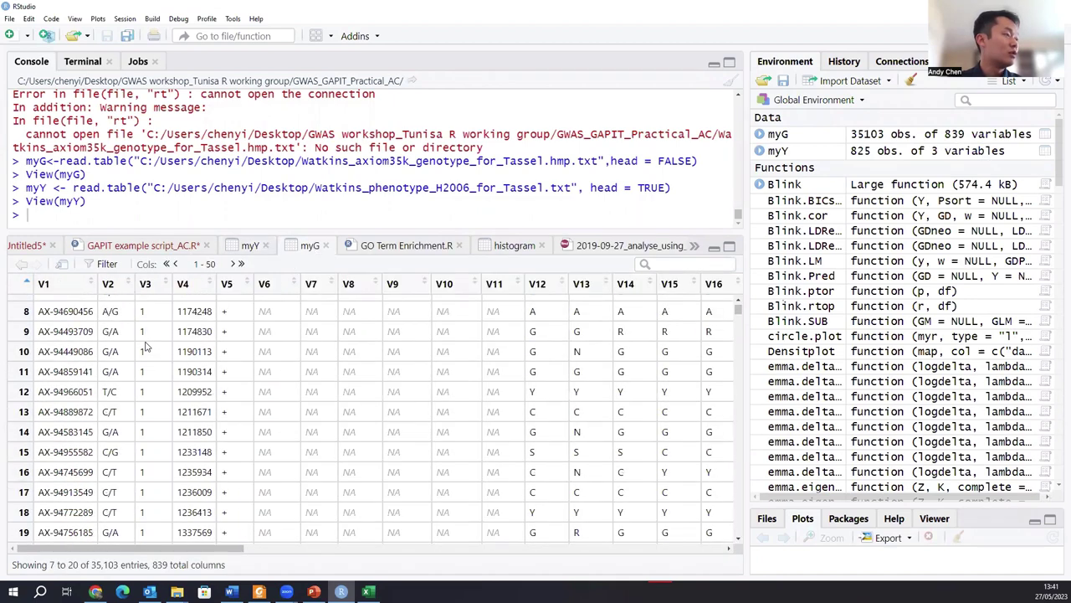
scroll(149, 335, "up", 4)
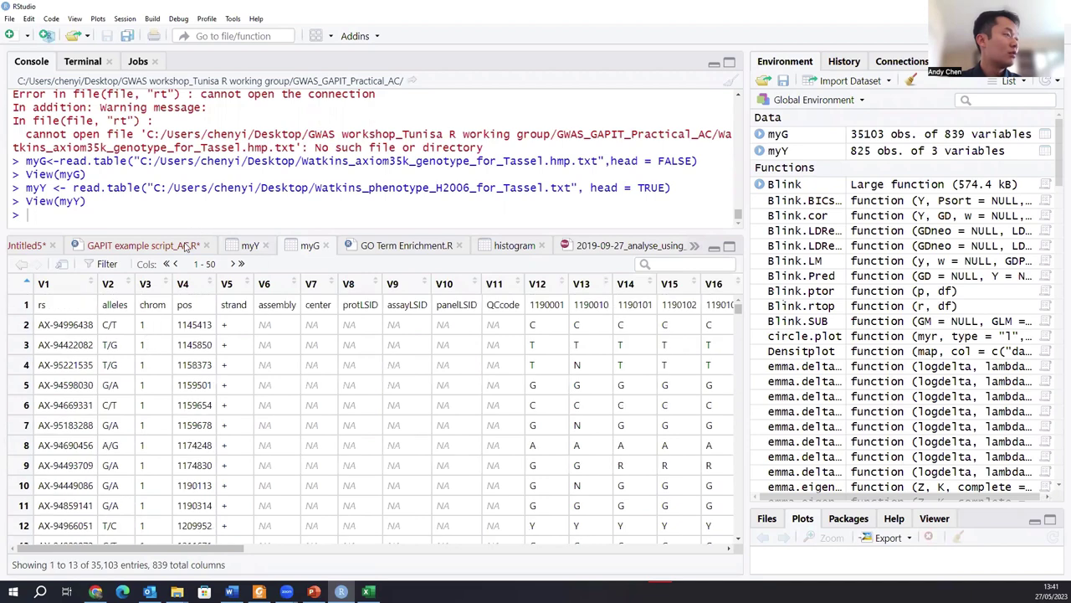
left_click(188, 246)
left_click(266, 246)
left_click(266, 246)
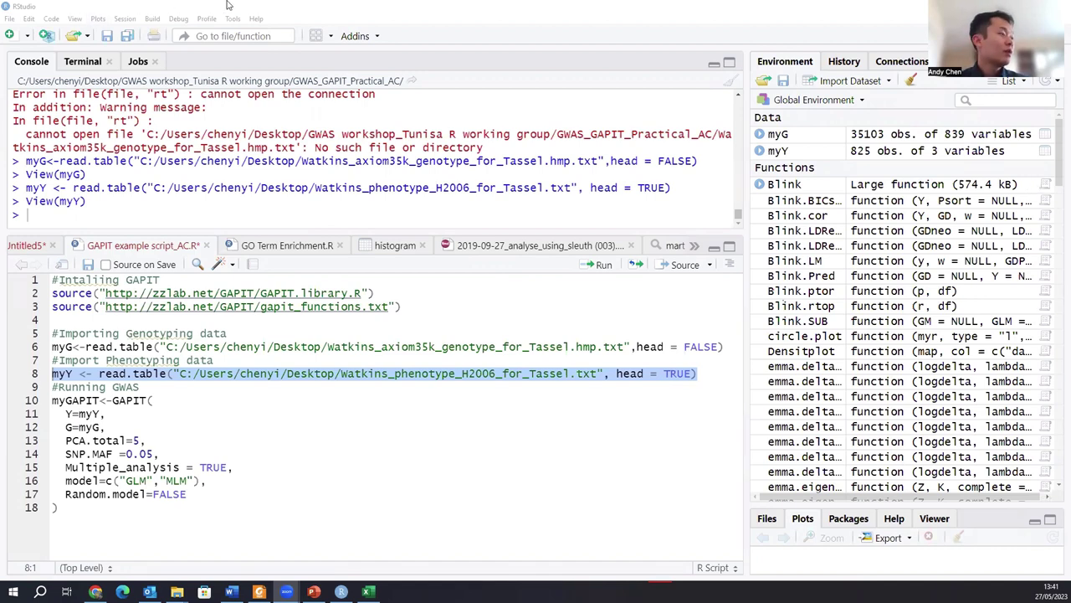
Check the GAPIT call's Y and G inputs against the myY and myG tables, and close both tables to return to the script.
key("alt+Tab")
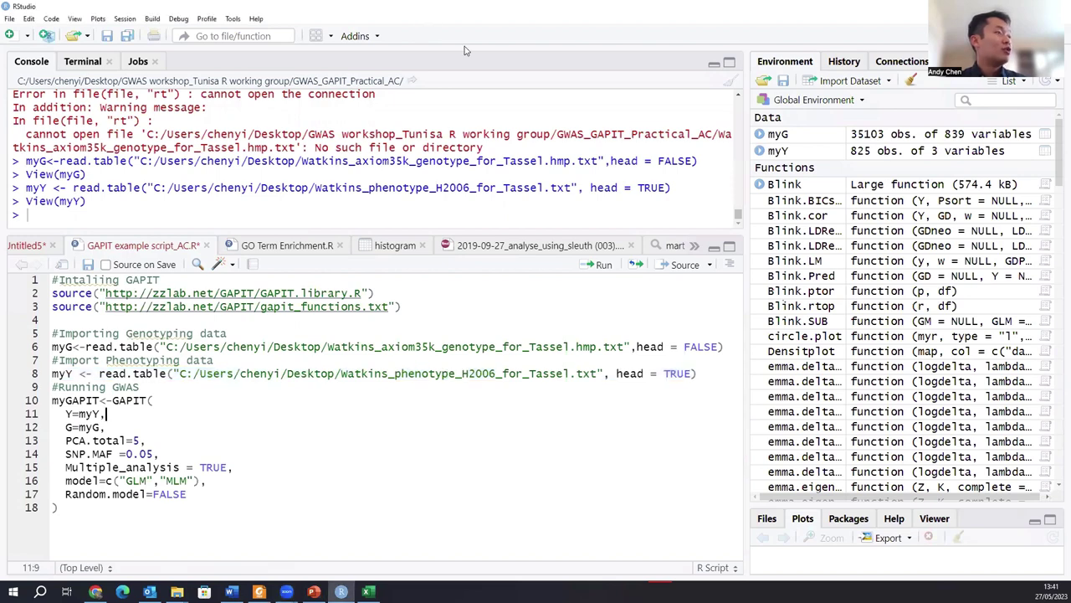
left_click(265, 444)
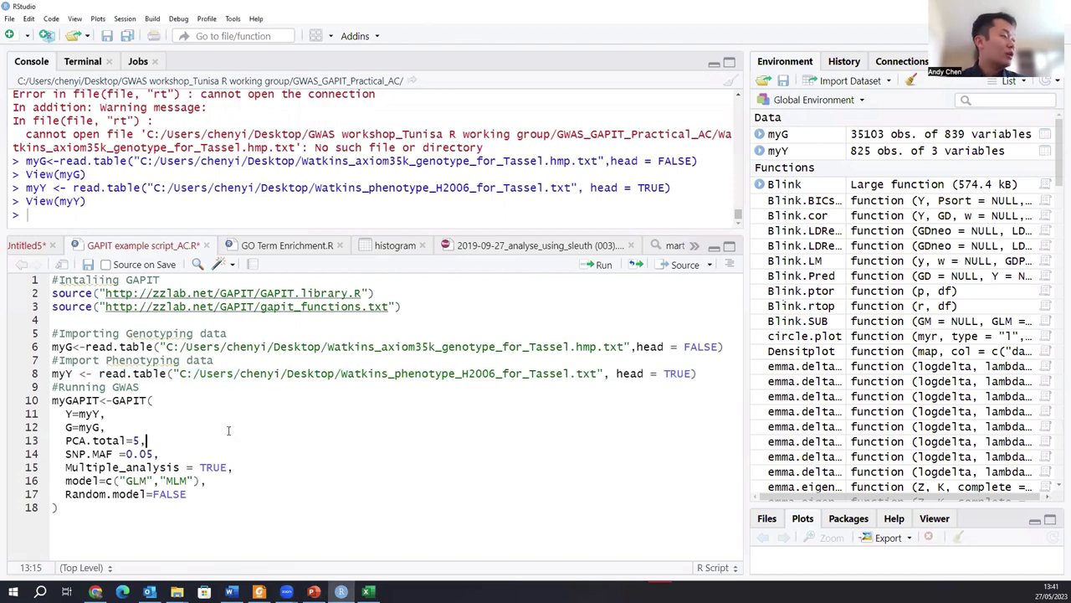
double_click(147, 400)
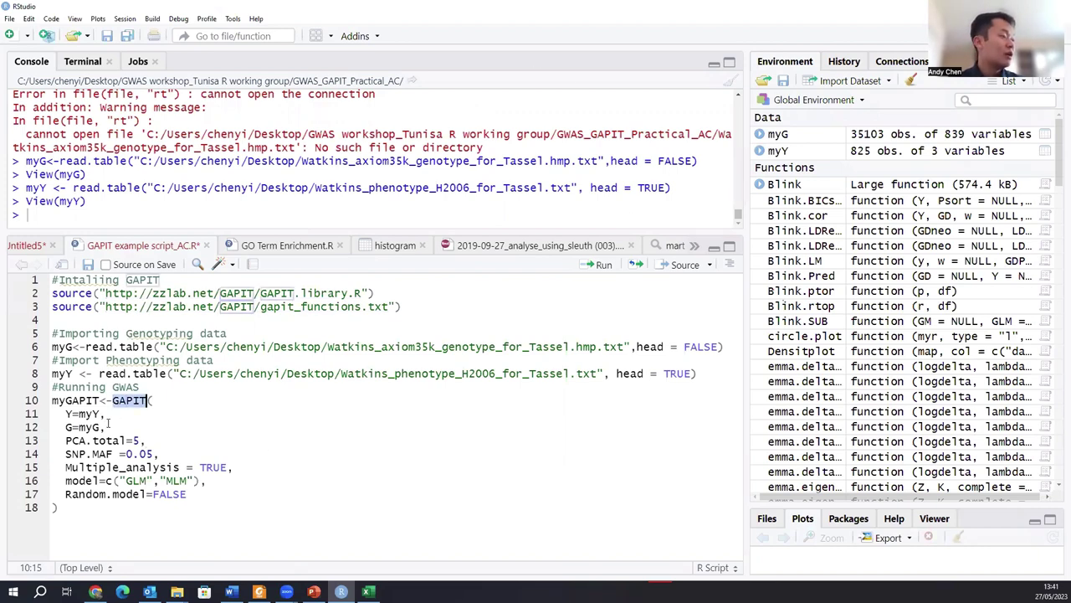
left_click(66, 413)
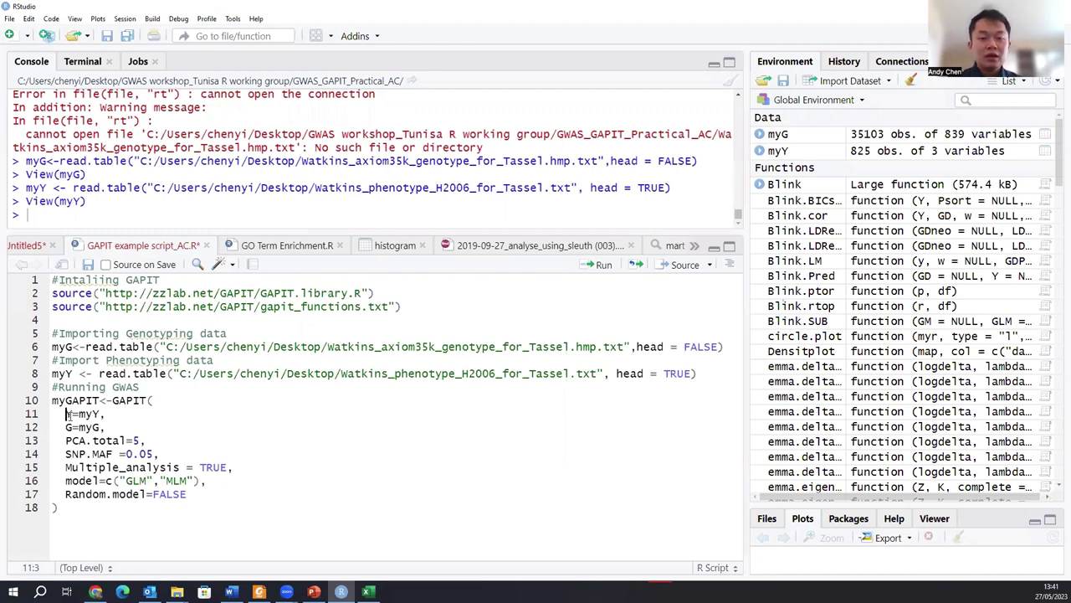
double_click(69, 414)
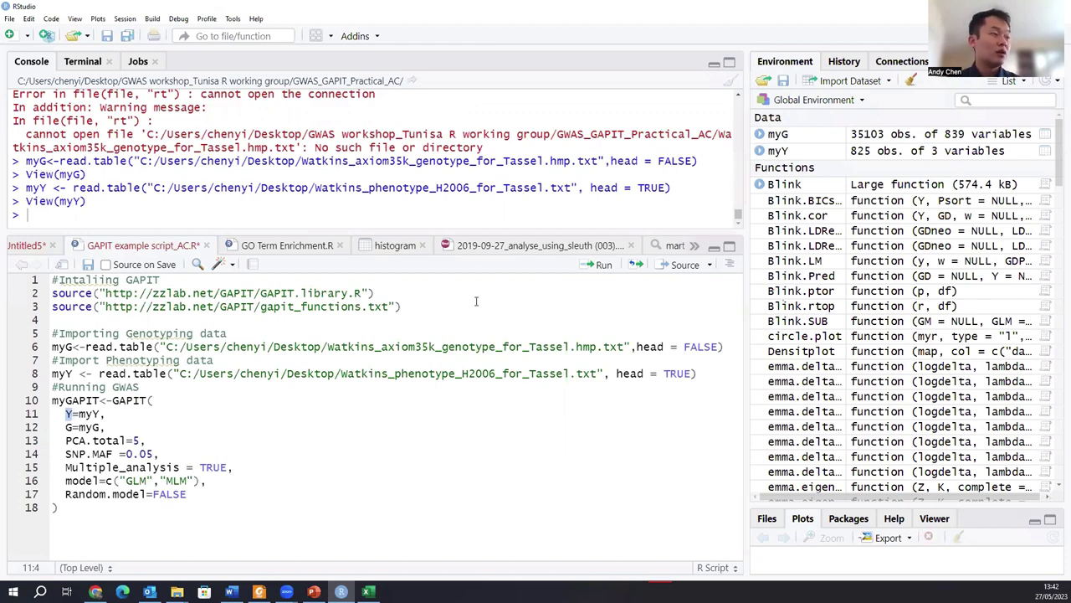
left_click(782, 152)
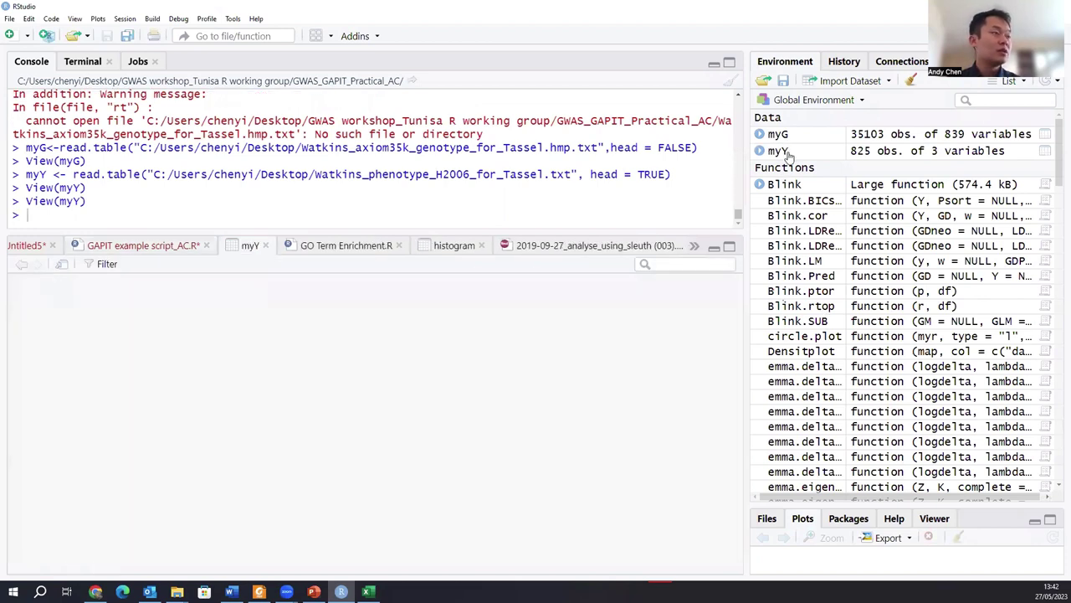
left_click(787, 136)
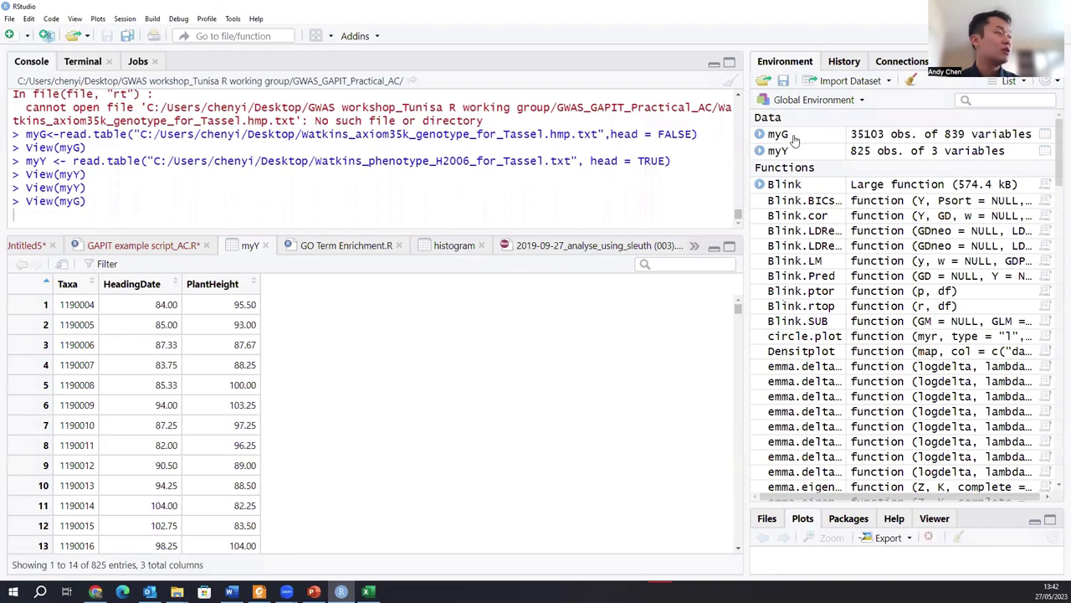
left_click(250, 246)
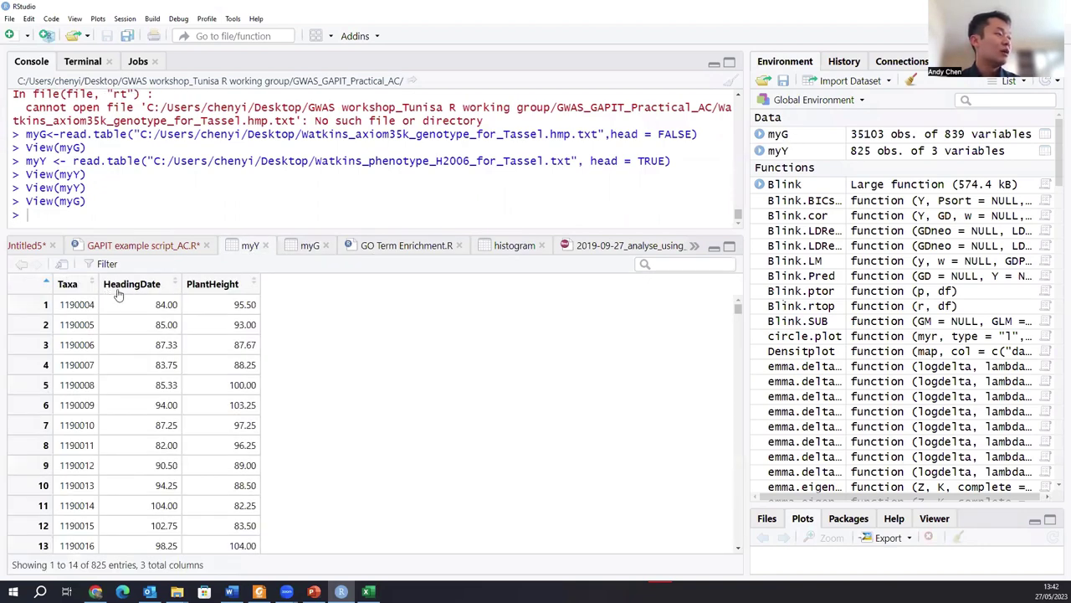
left_click(310, 247)
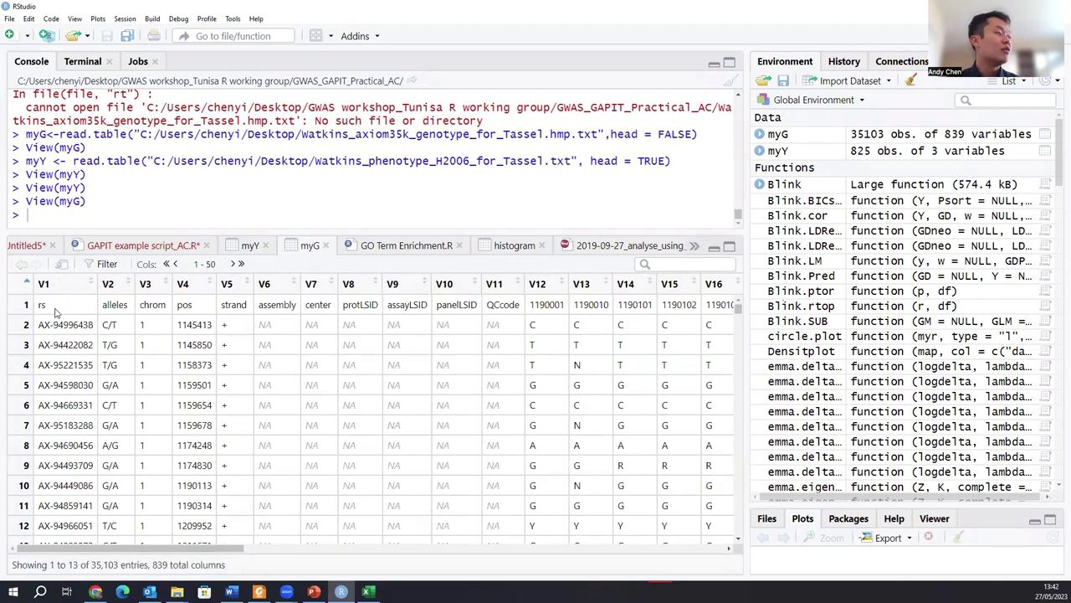
left_click(326, 247)
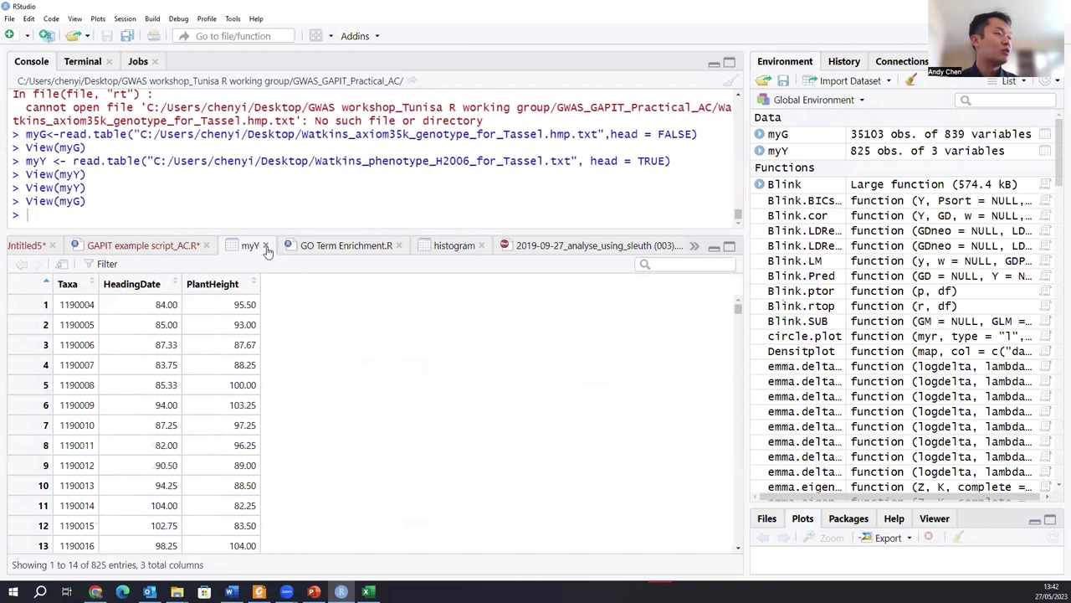
left_click(266, 246)
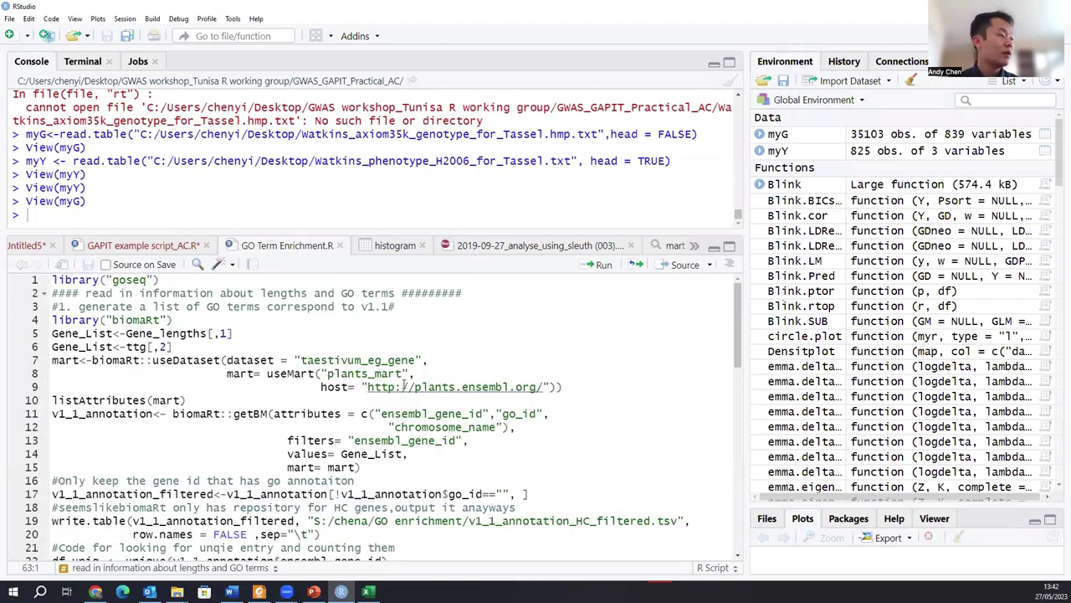
left_click(174, 244)
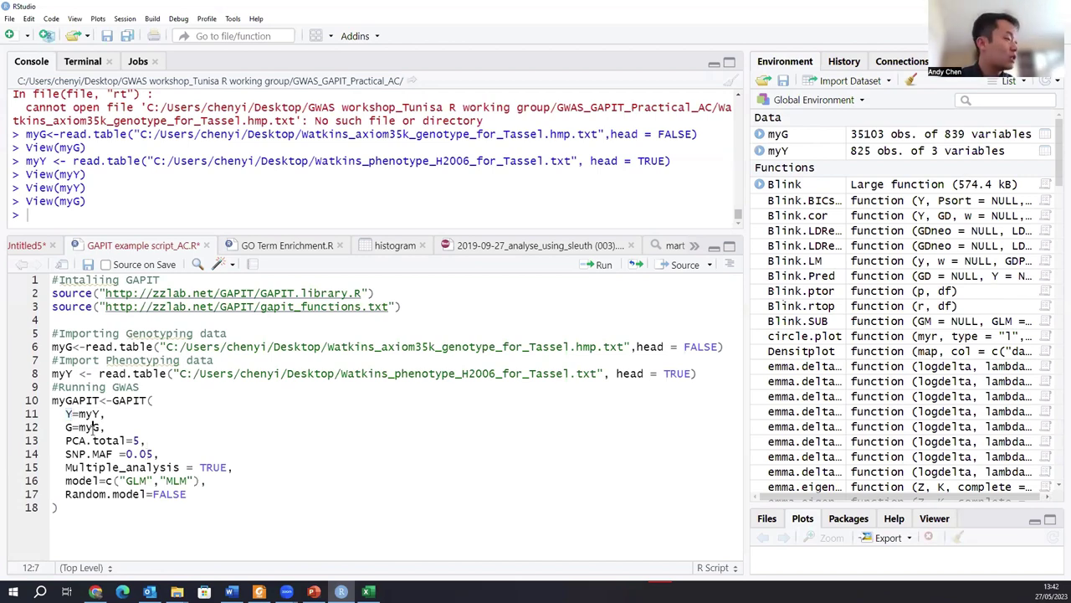
Examine the Y, G and PCA.total arguments on lines 11 to 13 of the GAPIT call.
left_click(66, 413)
left_click(74, 413)
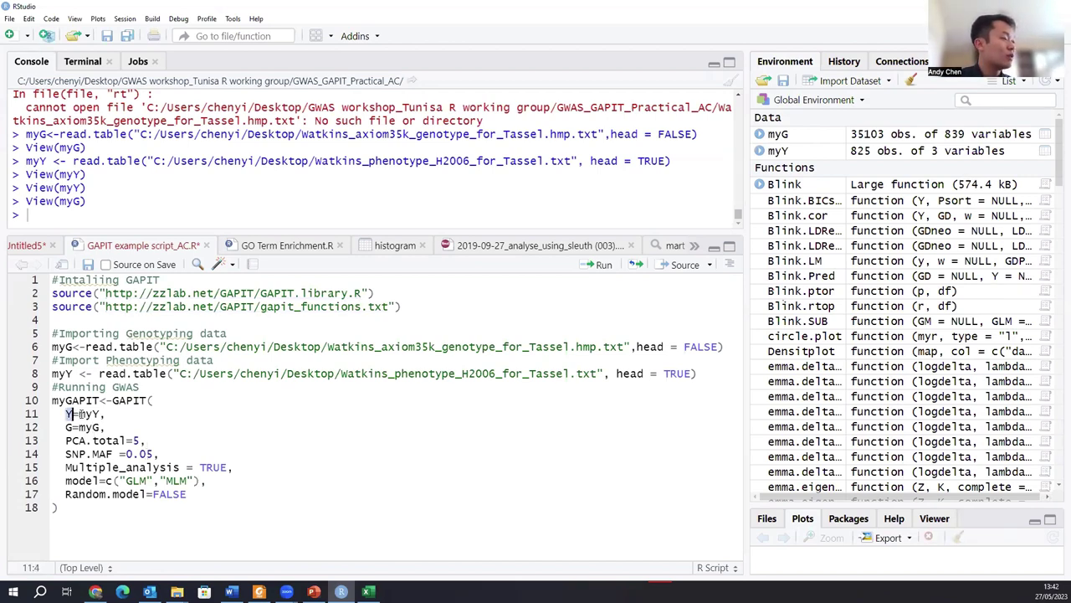
left_click_drag(79, 414, 101, 414)
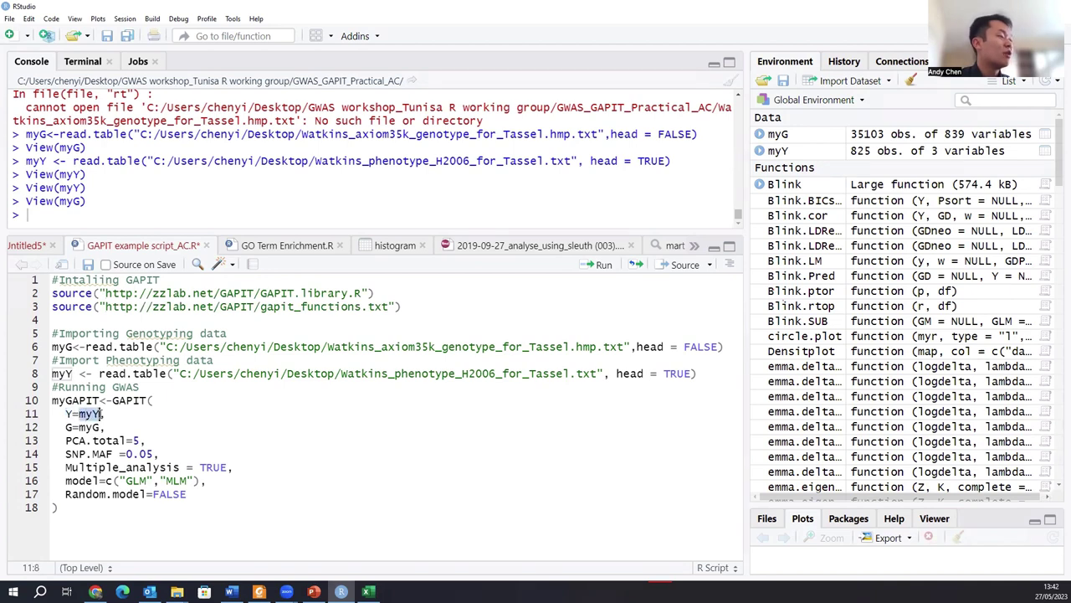
left_click(71, 427)
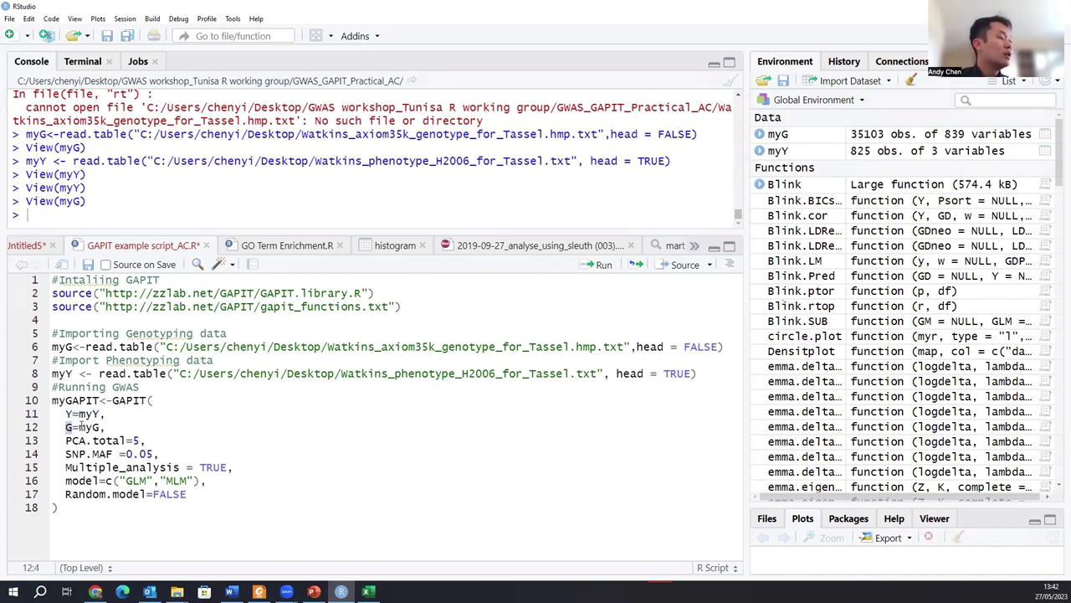
left_click_drag(80, 427, 127, 441)
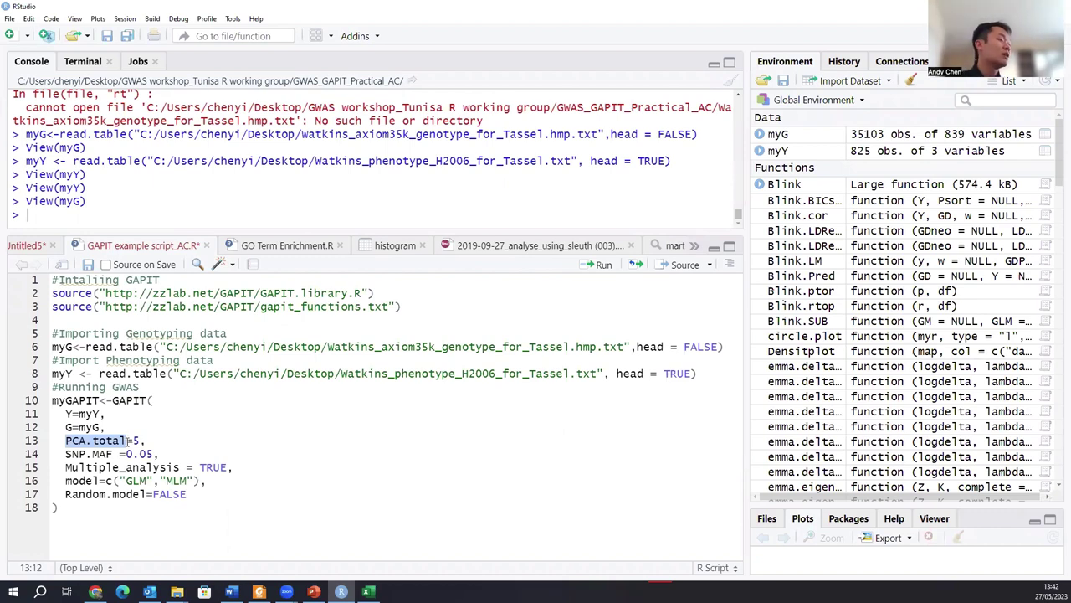
left_click(148, 440)
left_click_drag(138, 440, 94, 440)
left_click(67, 440)
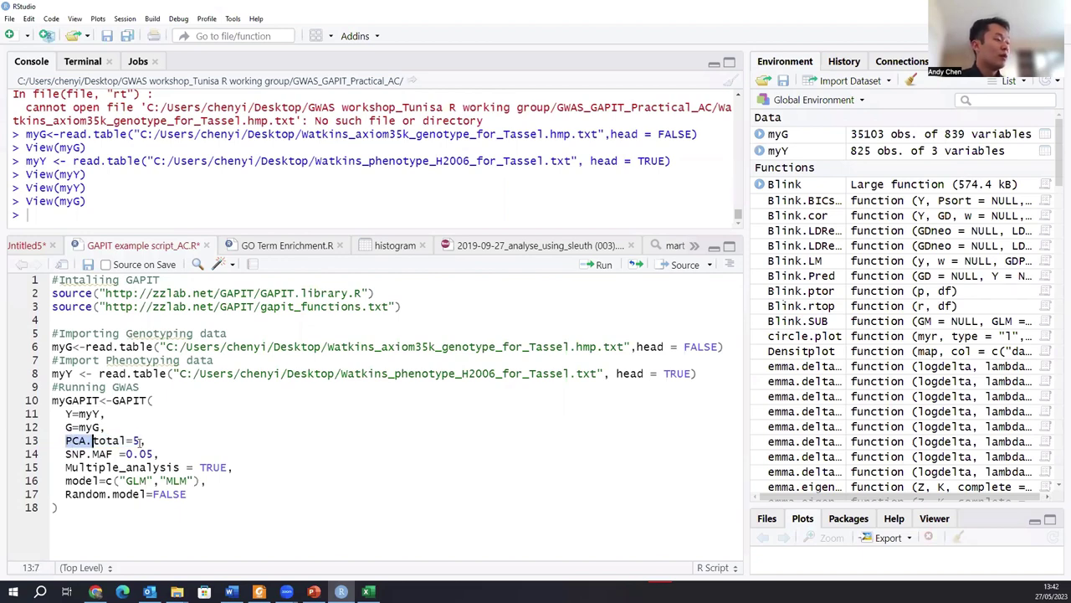
Examine the SNP.MAF, Multiple_analysis and model arguments on lines 14 to 16 of the GAPIT call.
left_click_drag(154, 454, 66, 454)
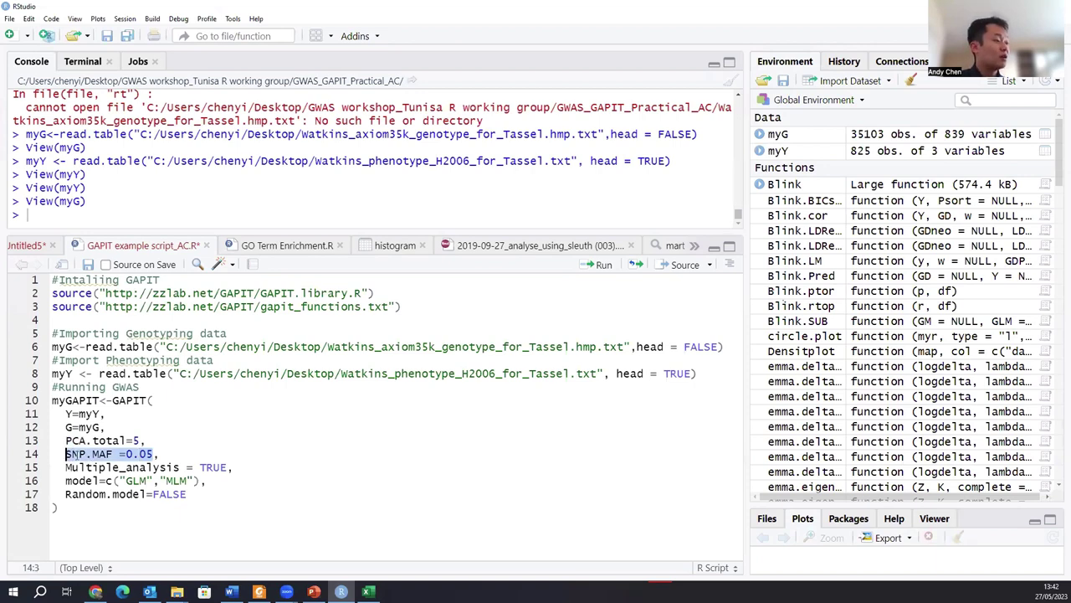
left_click(67, 455)
left_click_drag(67, 454, 156, 454)
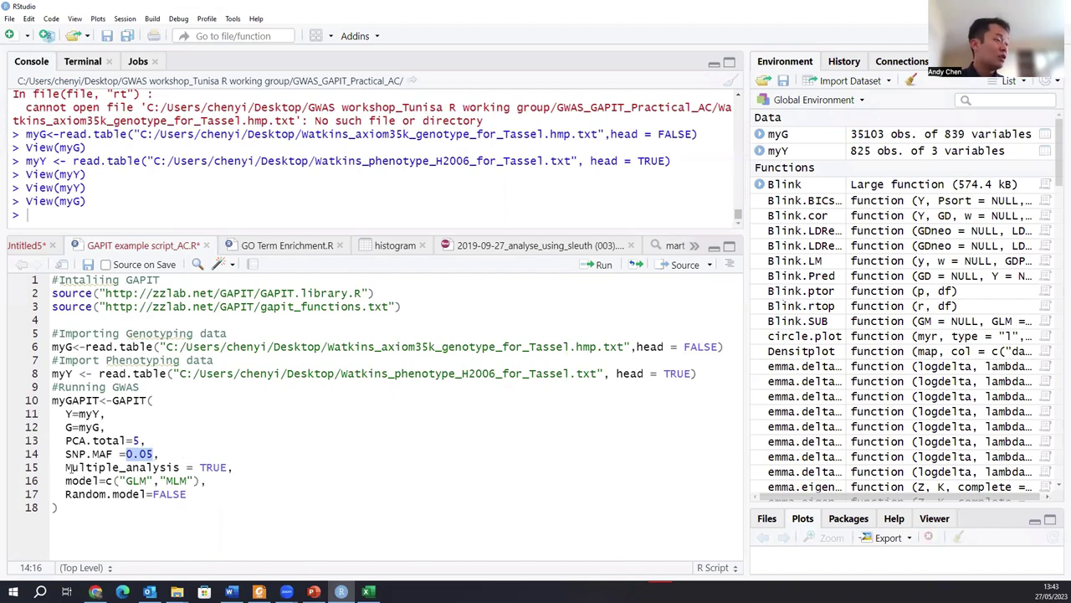
left_click_drag(66, 468, 114, 467)
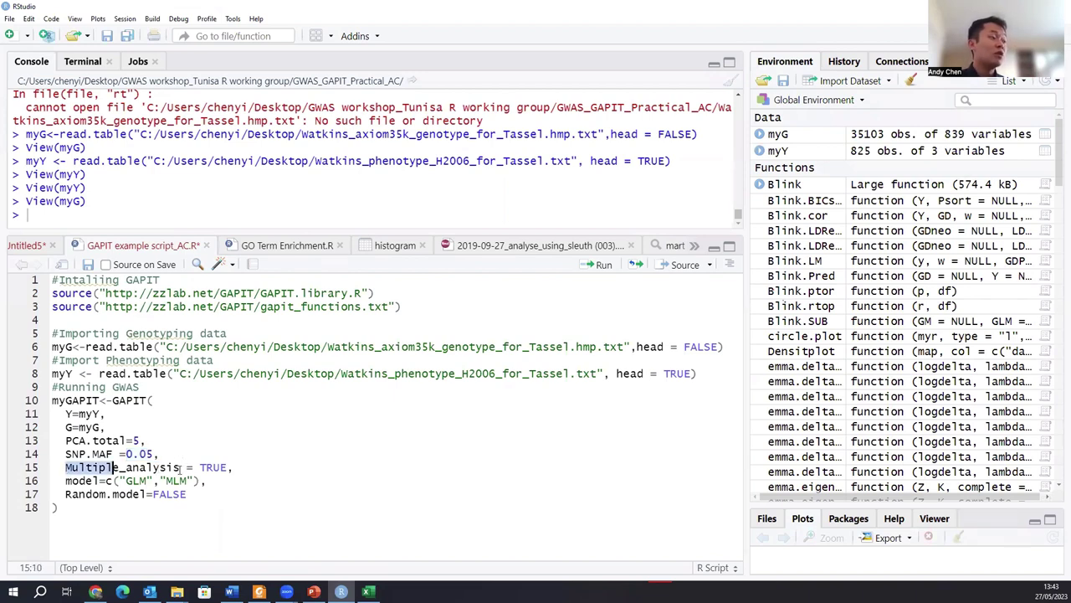
left_click_drag(179, 469, 201, 467)
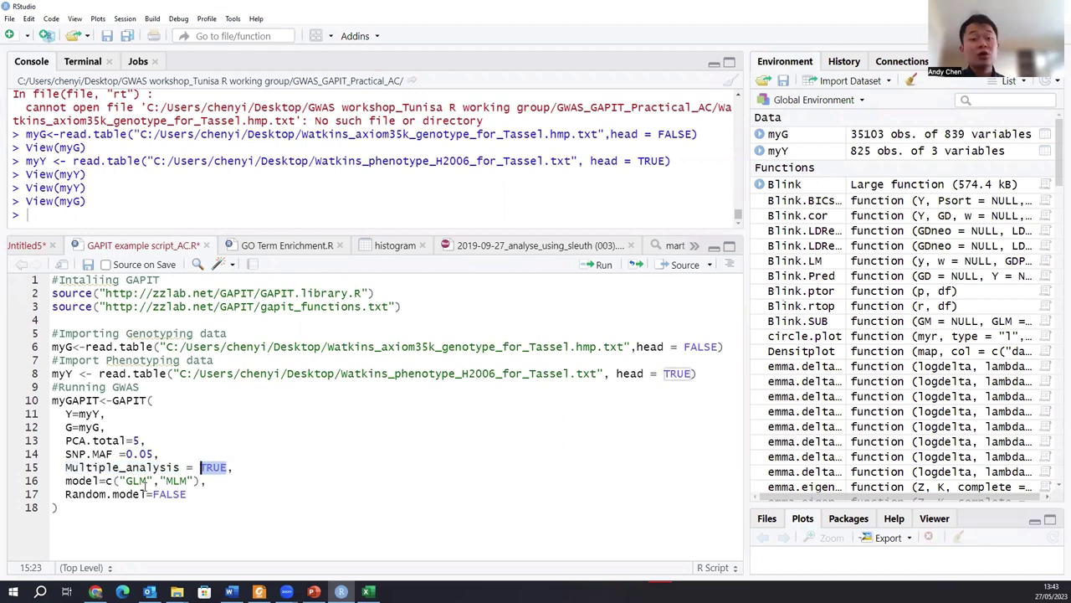
left_click_drag(147, 482, 126, 481)
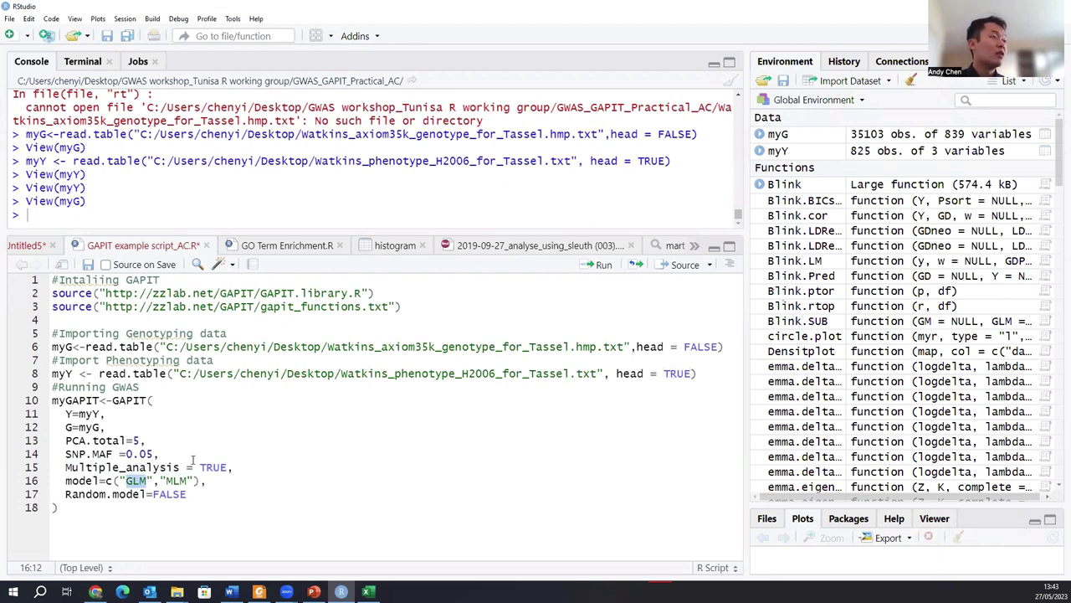
left_click_drag(188, 481, 167, 482)
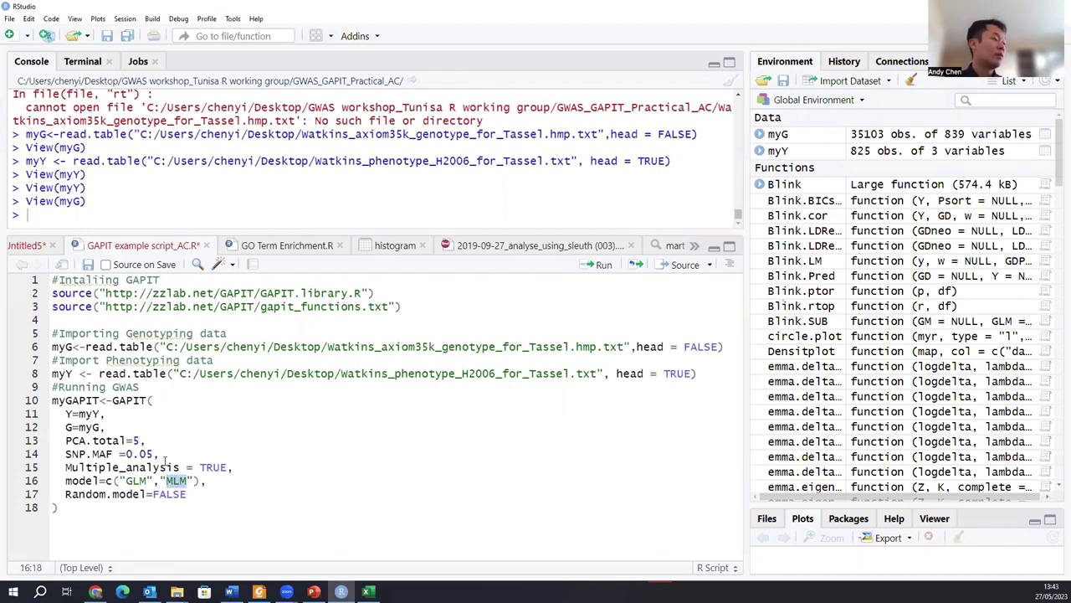
Run the GAPIT call on lines 10 to 18 and enlarge the console to show its output.
left_click_drag(84, 508, 49, 402)
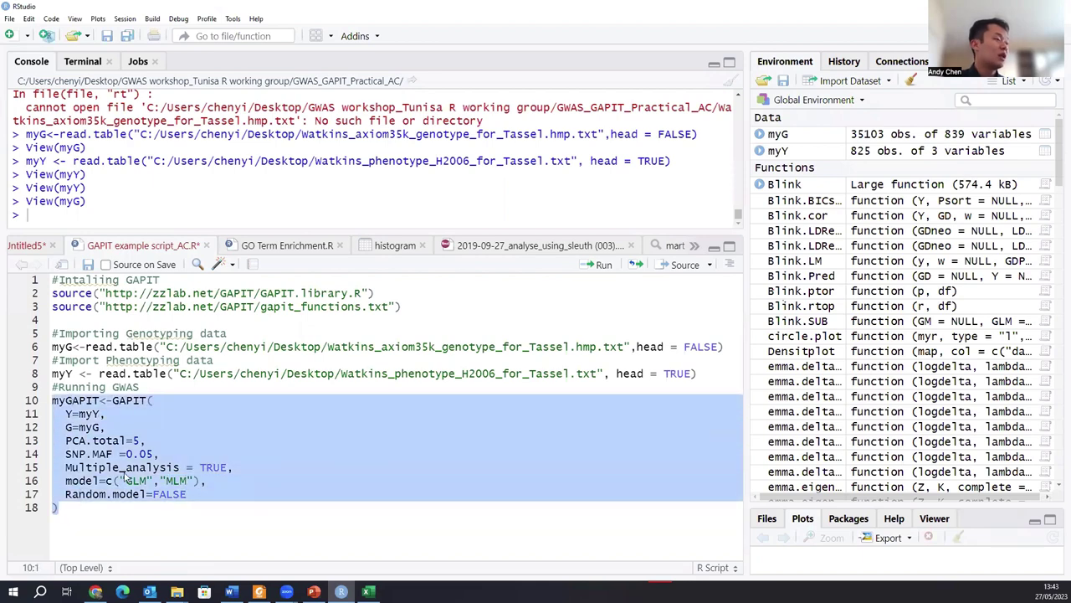
left_click(598, 265)
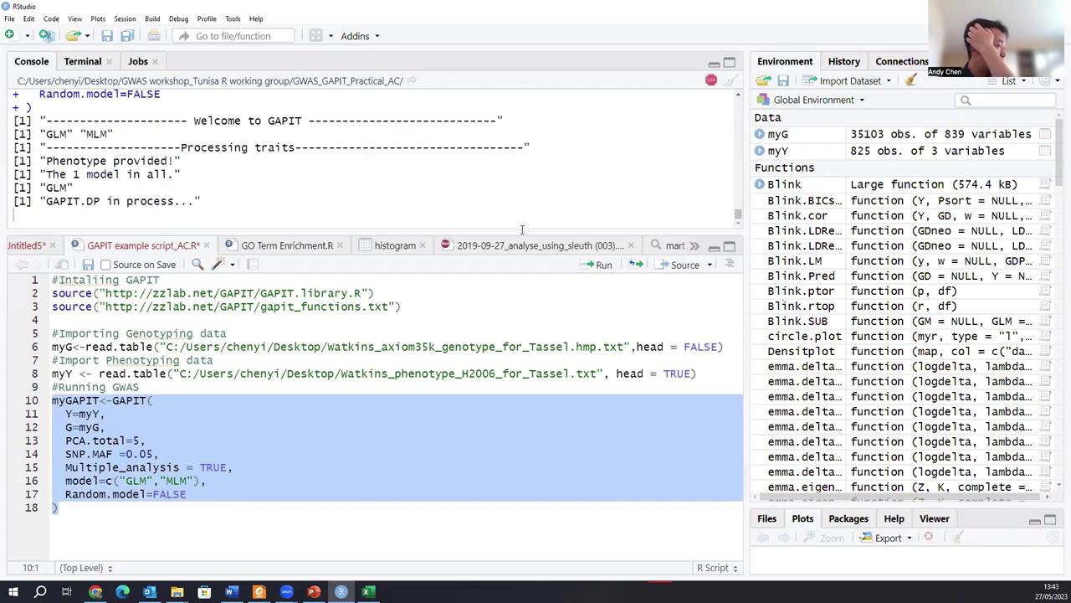
left_click_drag(509, 234, 521, 429)
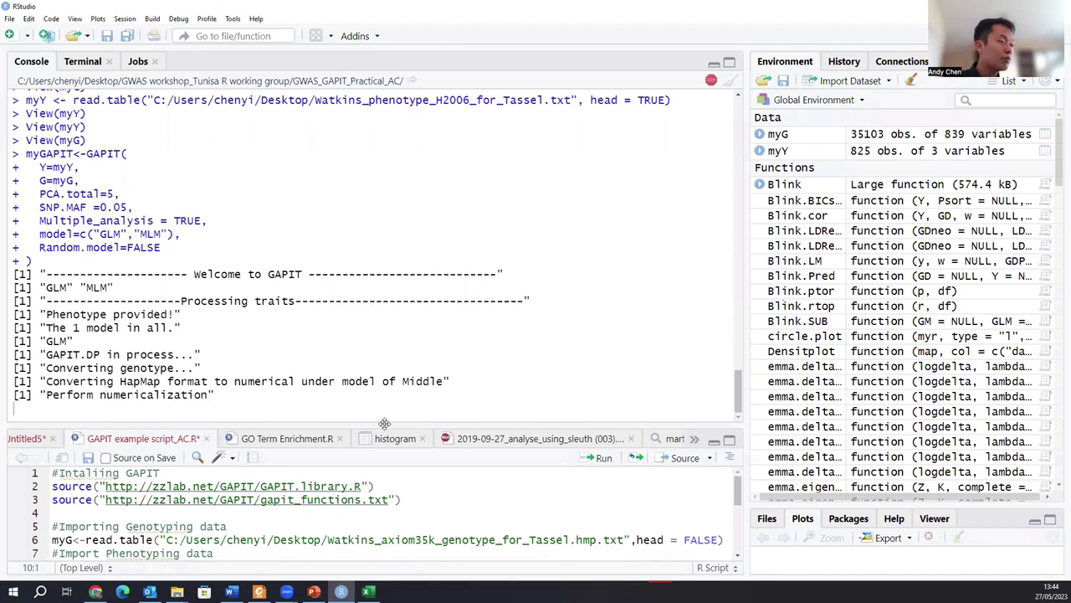
Enlarge the script area and review the GAPIT call and the data import code on lines 5 to 8.
left_click_drag(384, 423, 384, 309)
mouse_move(67, 557)
left_mouse_down()
mouse_move(53, 448)
mouse_move(84, 540)
mouse_move(59, 553)
left_mouse_up()
left_click(54, 452)
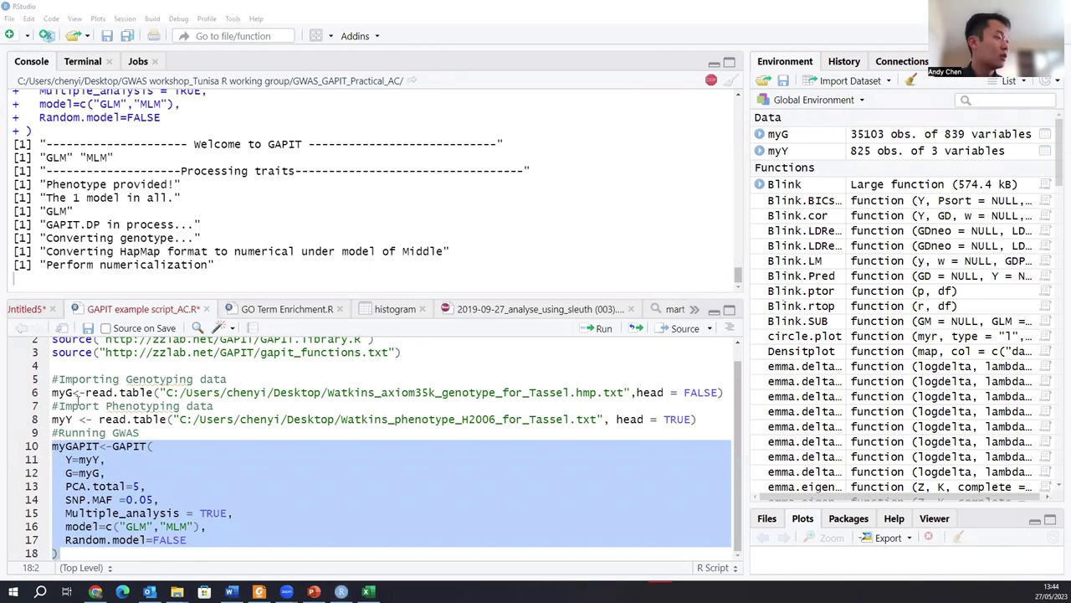
left_click_drag(52, 379, 395, 419)
left_click_drag(715, 424, 716, 424)
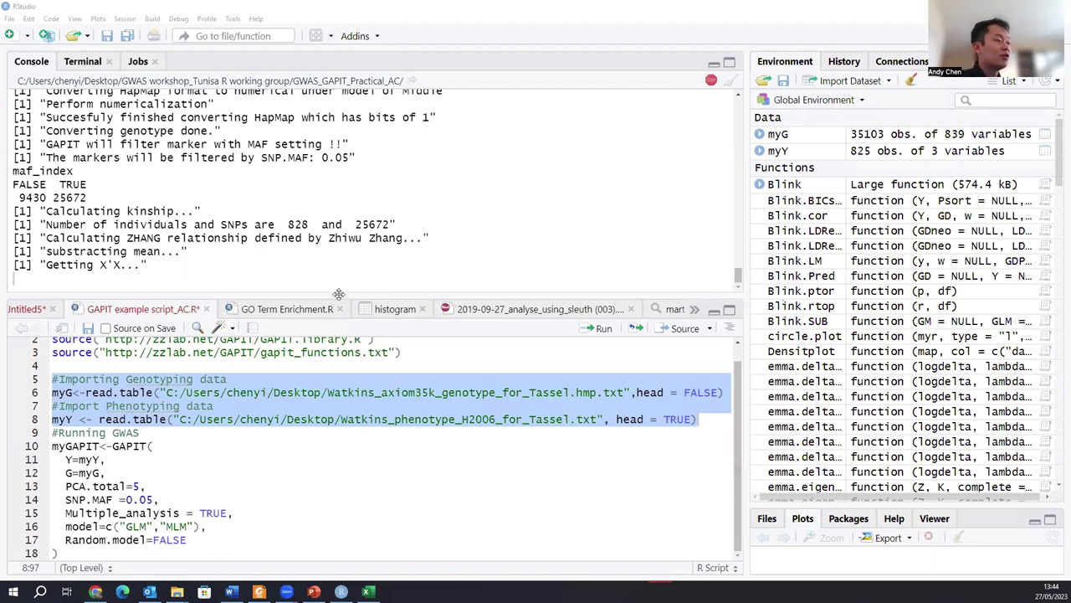
Enlarge the console and examine the maf_index counts of markers filtered by SNP.MAF in the GAPIT output.
left_click_drag(339, 298, 361, 430)
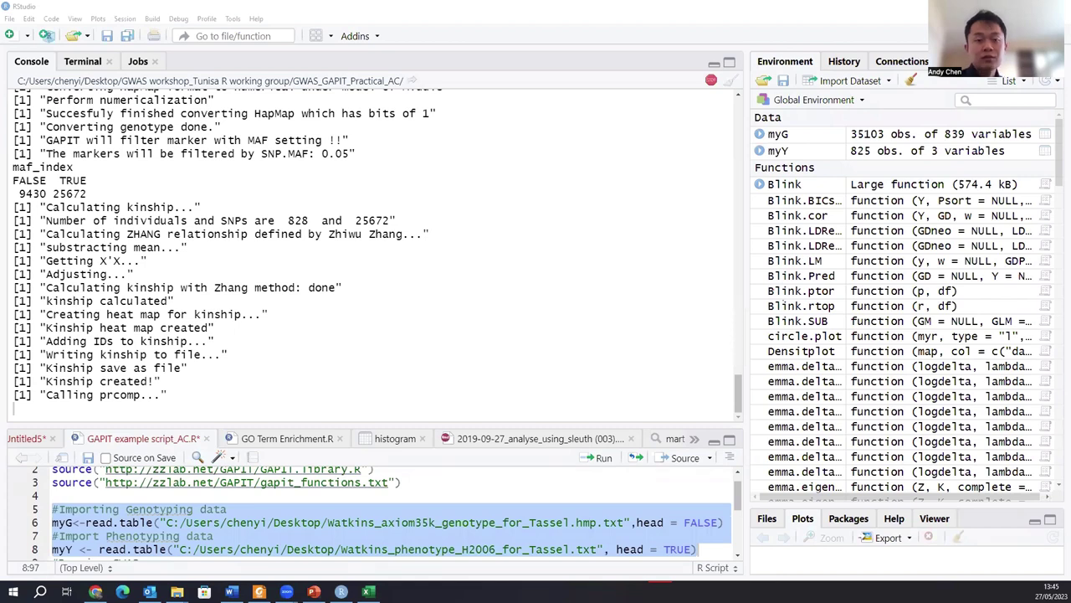
scroll(263, 298, "up", 5)
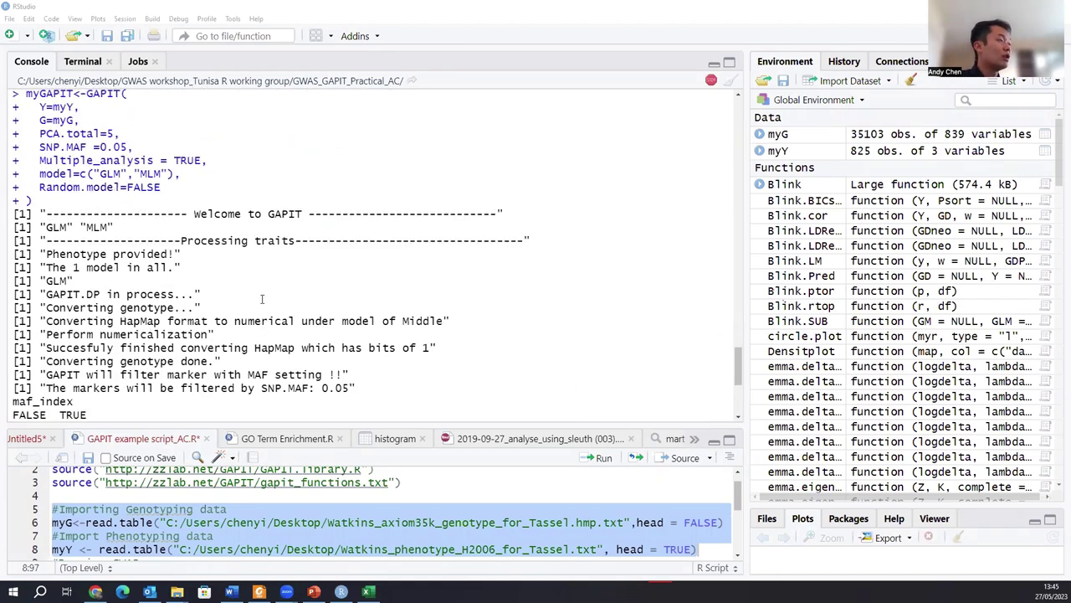
scroll(262, 298, "up", 3)
scroll(262, 299, "down", 3)
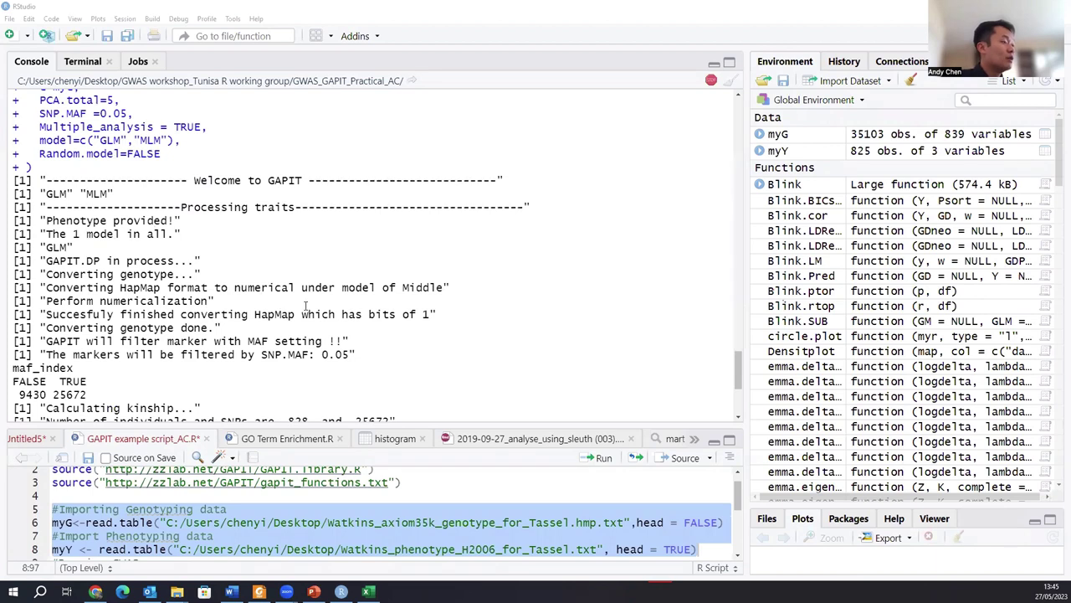
scroll(305, 306, "down", 2)
left_click_drag(99, 330, 10, 304)
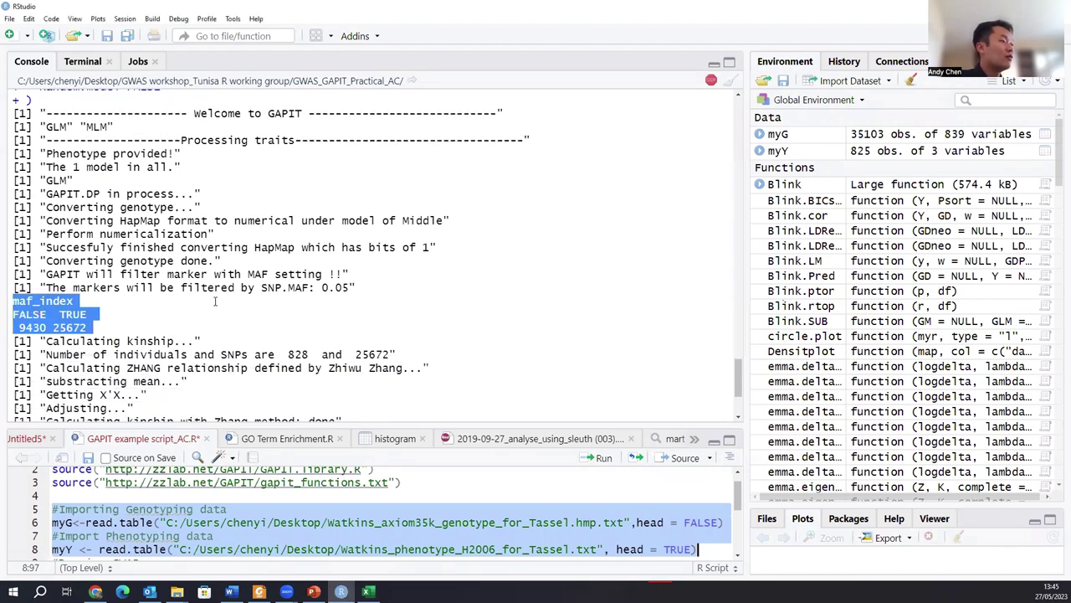
left_click(100, 323)
left_click_drag(47, 329, 20, 328)
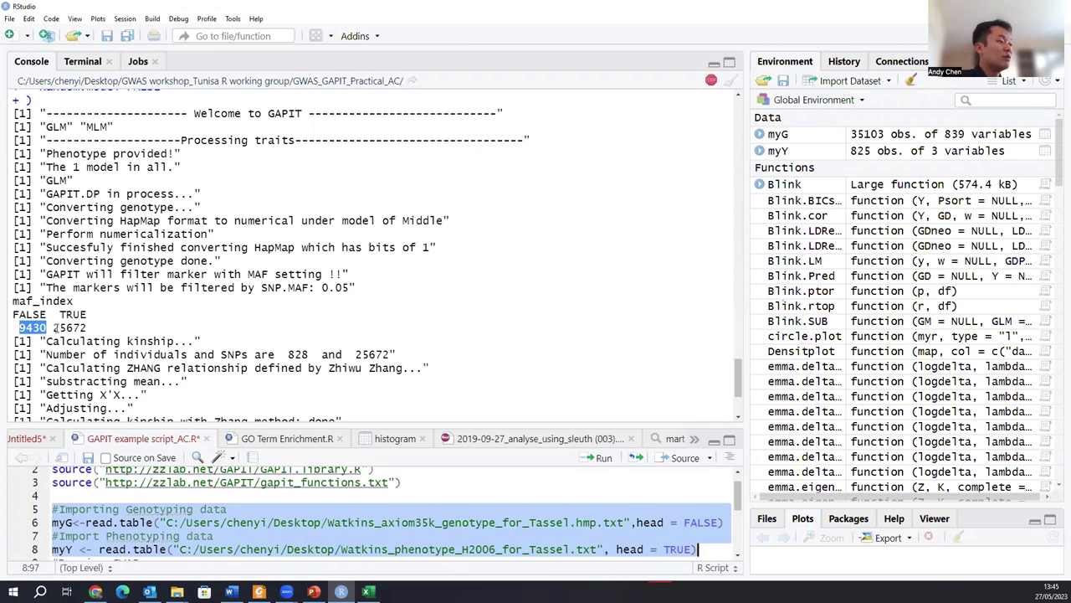
left_click_drag(54, 327, 90, 326)
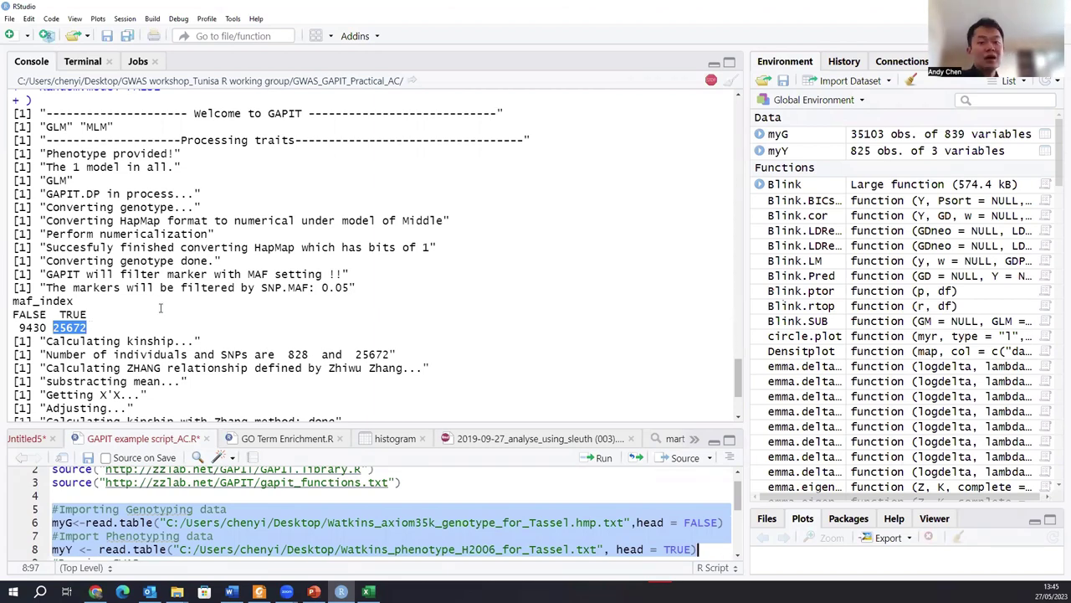
Examine the kinship calculation and prcomp messages in the GAPIT console output.
scroll(92, 248, "down", 3)
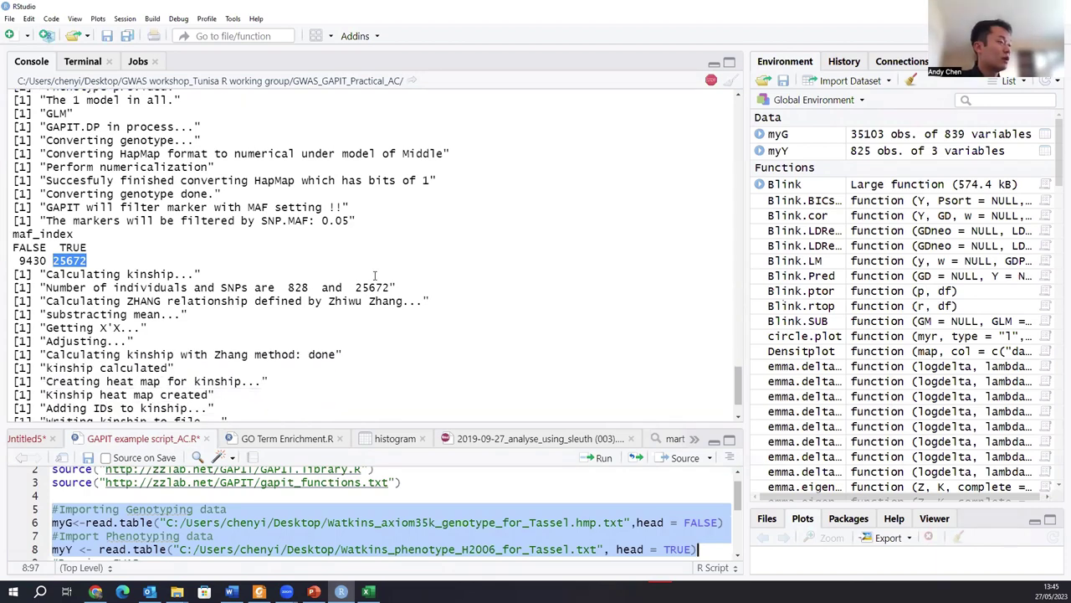
left_click_drag(52, 240, 174, 242)
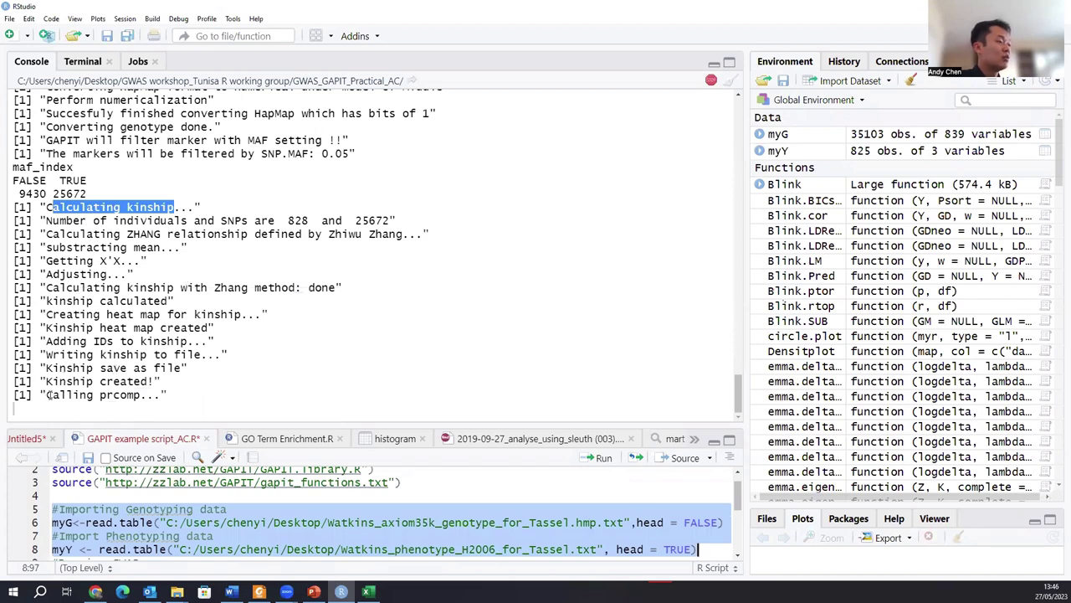
mouse_move(46, 394)
left_mouse_down()
mouse_move(142, 393)
mouse_move(42, 394)
left_mouse_up()
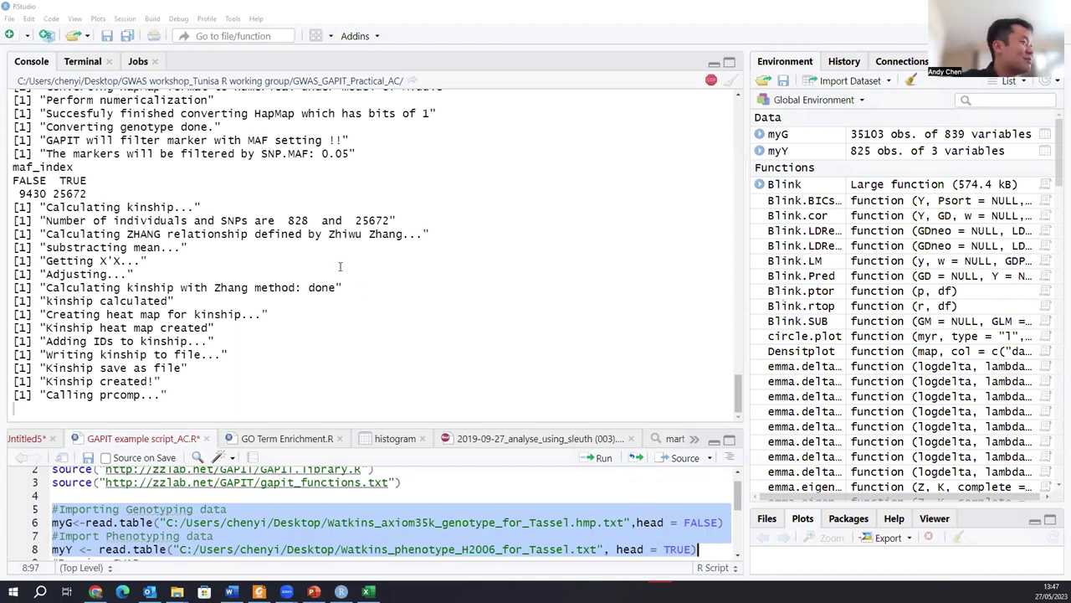
scroll(333, 267, "up", 5)
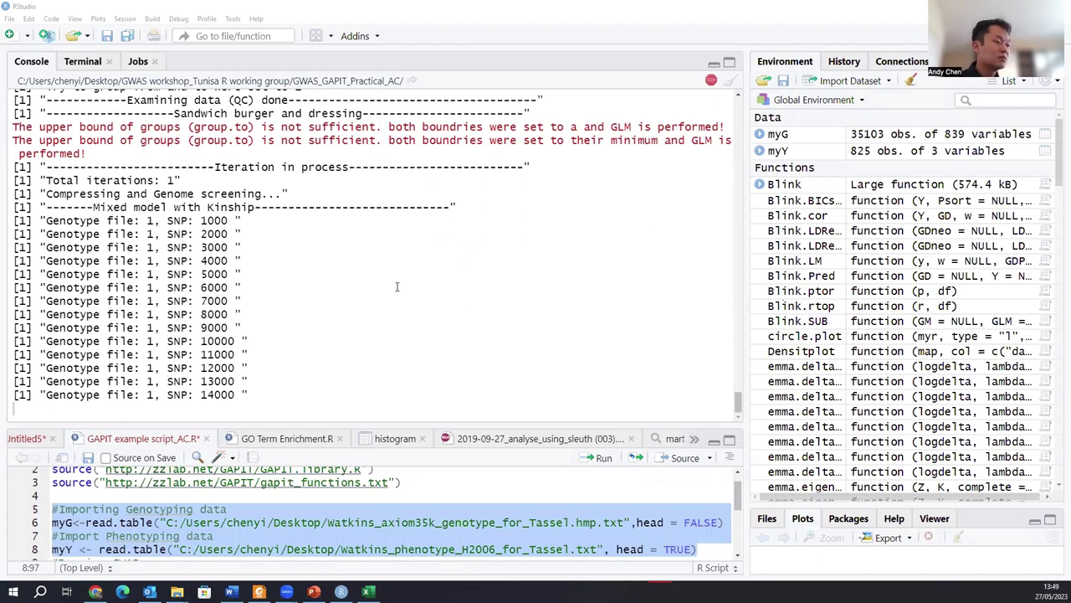
Look back through the console log for the GLM analysis of the HeadingDate trait.
scroll(412, 298, "up", 7)
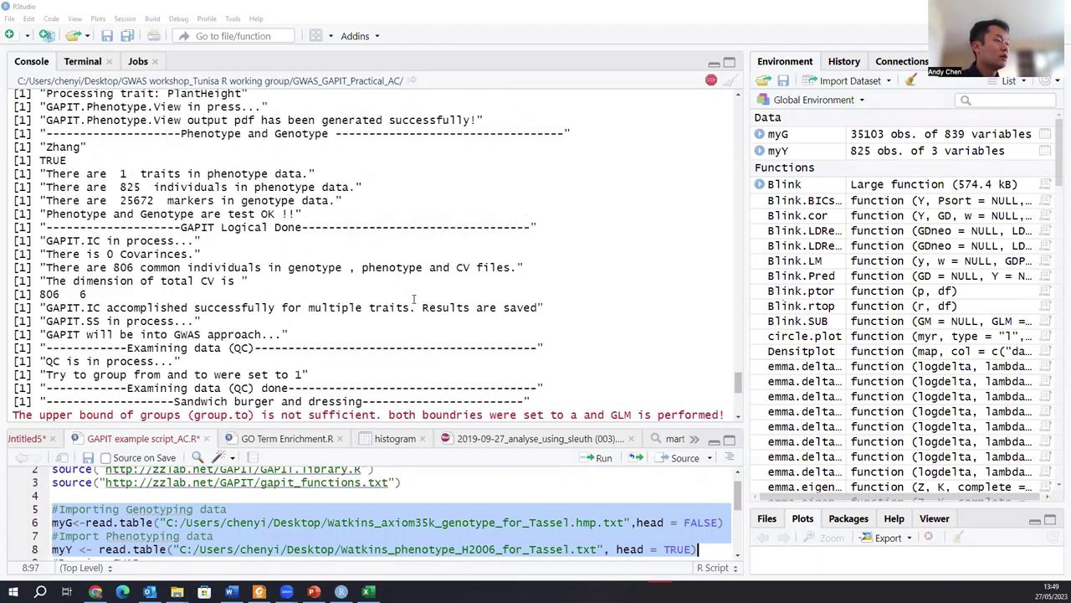
scroll(414, 298, "up", 13)
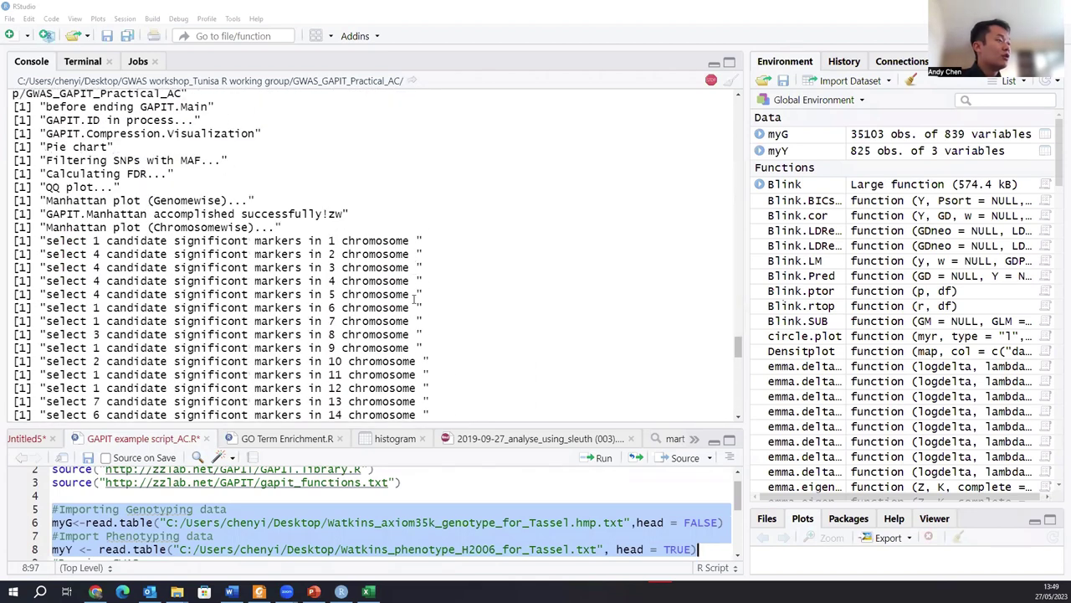
scroll(413, 299, "down", 2)
scroll(149, 216, "up", 9)
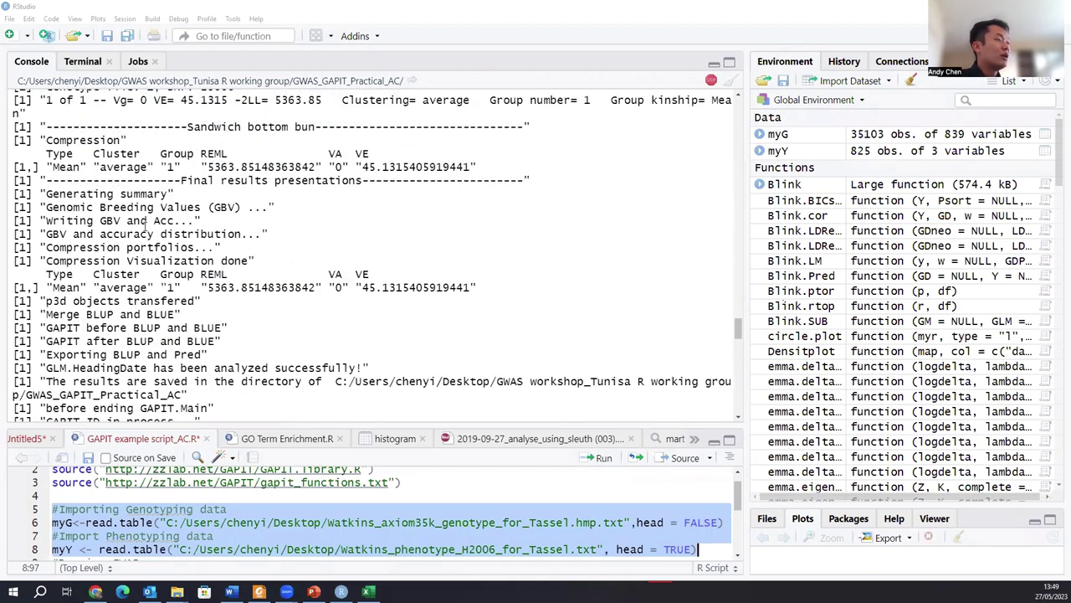
scroll(147, 222, "up", 6)
scroll(147, 225, "down", 10)
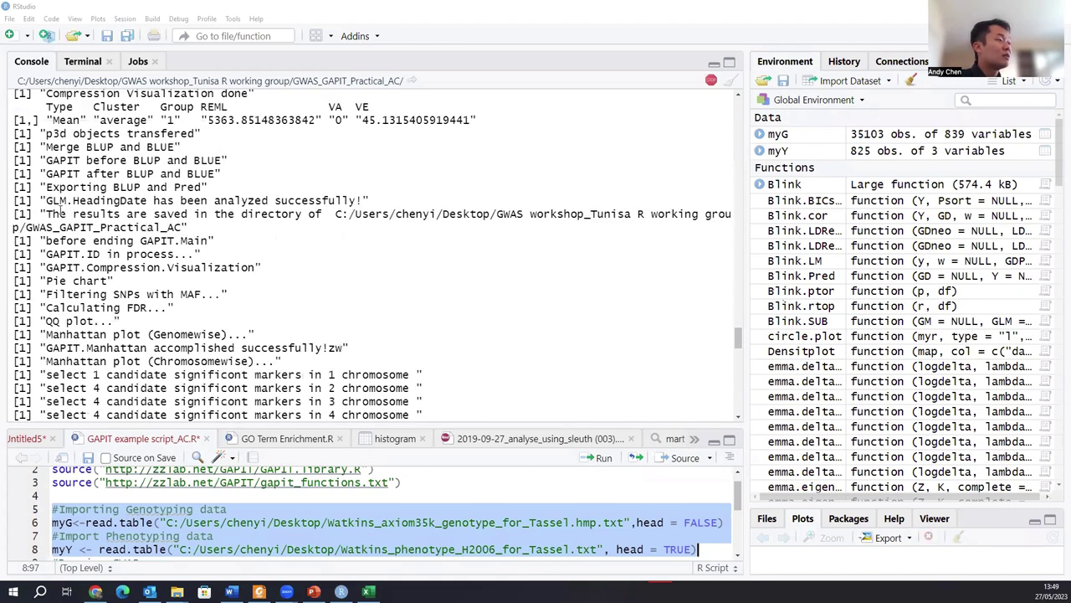
Examine the candidate marker selection per chromosome and the PlantHeight processing messages in the console log.
scroll(60, 211, "down", 6)
scroll(271, 179, "down", 10)
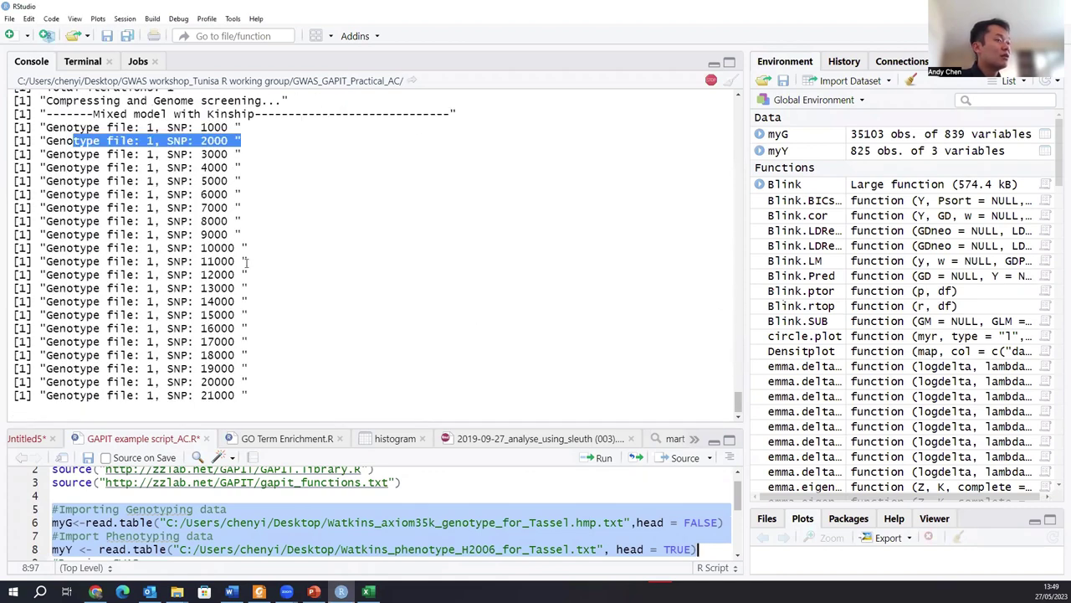
scroll(313, 251, "up", 15)
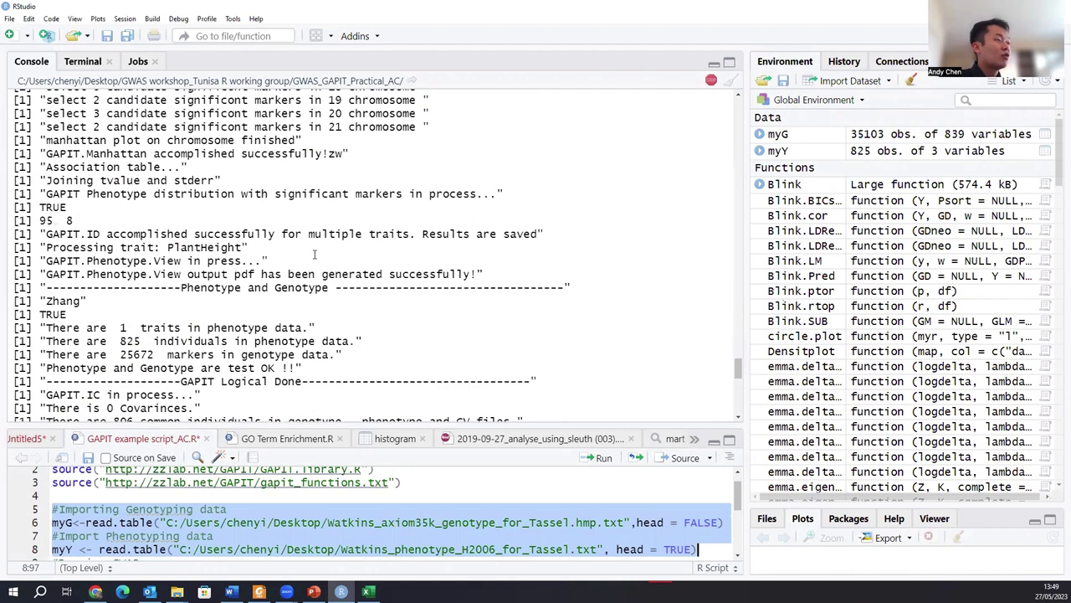
scroll(218, 190, "up", 3)
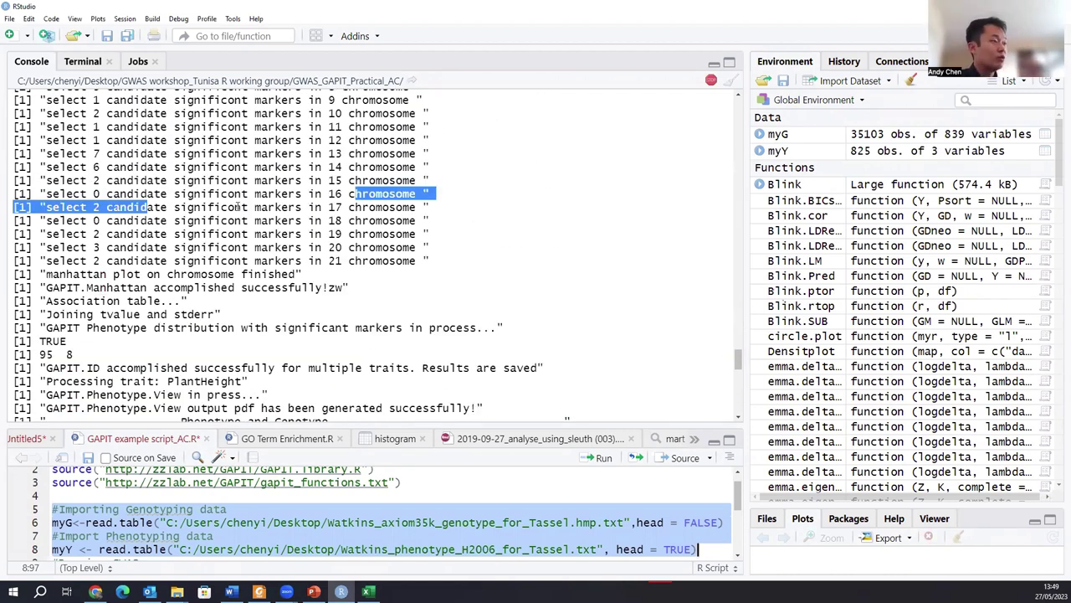
scroll(238, 207, "down", 3)
scroll(237, 208, "down", 3)
scroll(238, 208, "down", 10)
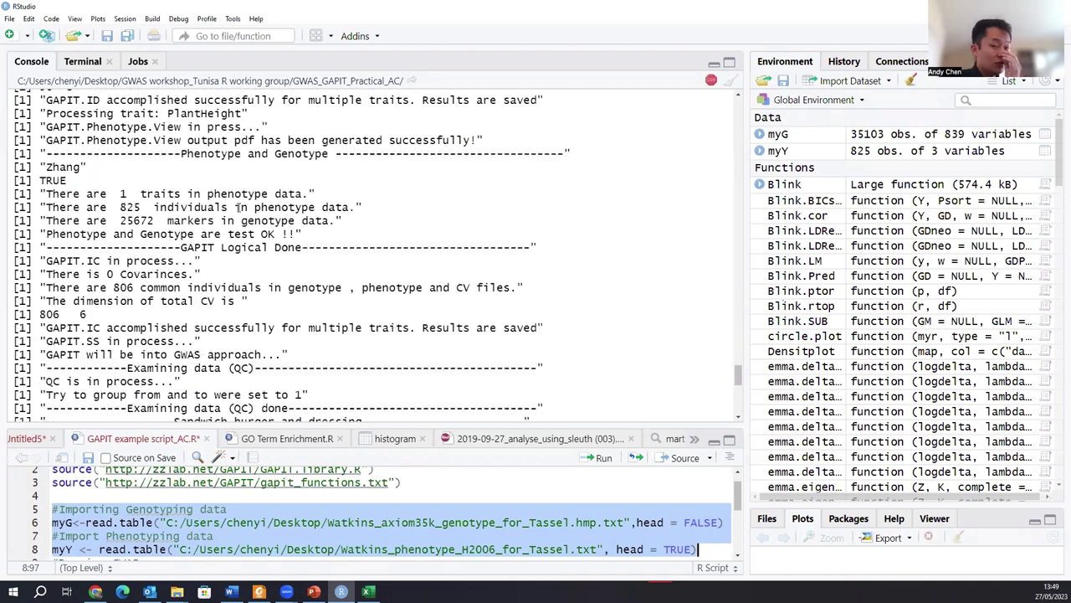
scroll(238, 216, "down", 1)
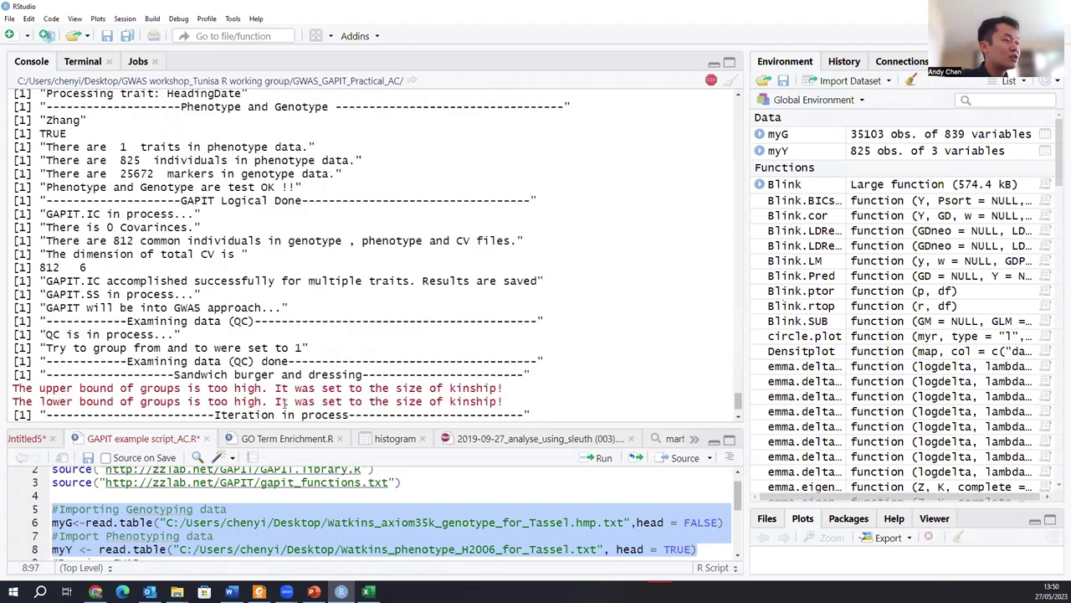
Enlarge the script area and review the Y, G, PCA.total and SNP.MAF arguments on lines 11 to 14.
left_click_drag(313, 425, 316, 214)
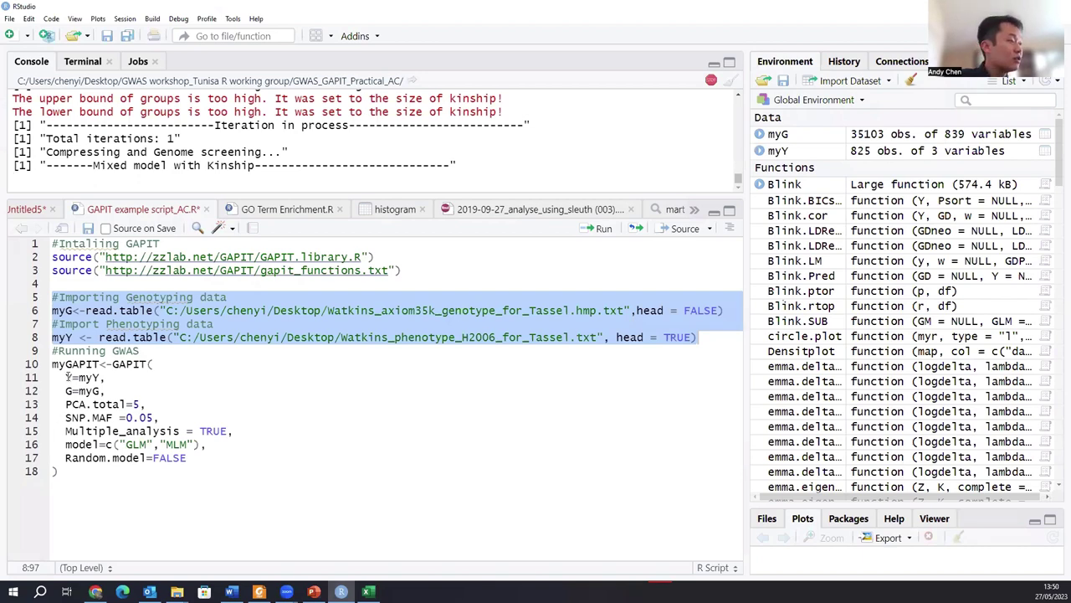
left_click_drag(66, 378, 100, 377)
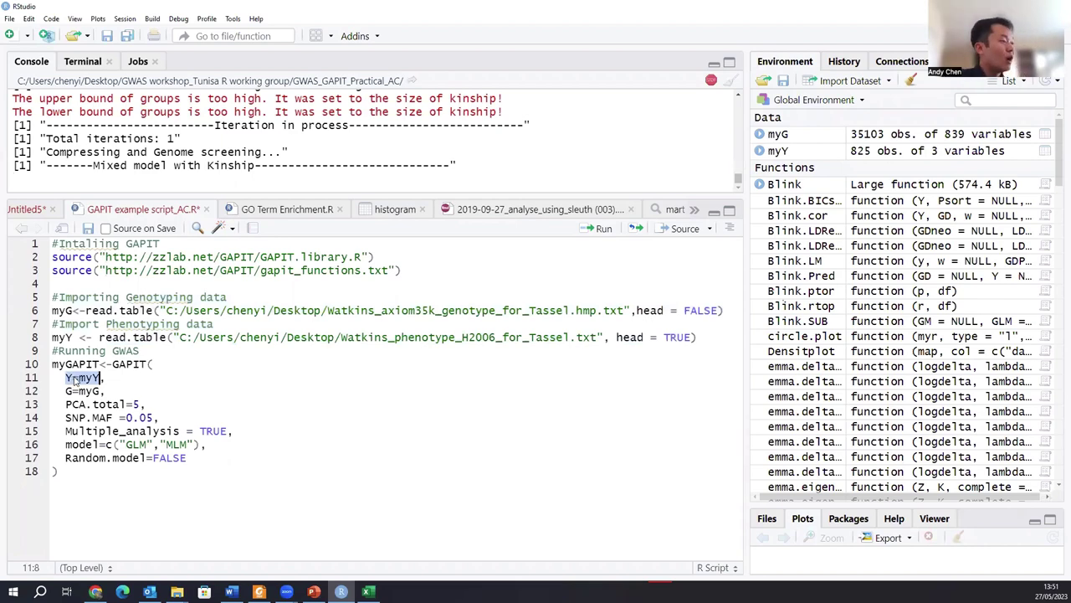
left_click(72, 378)
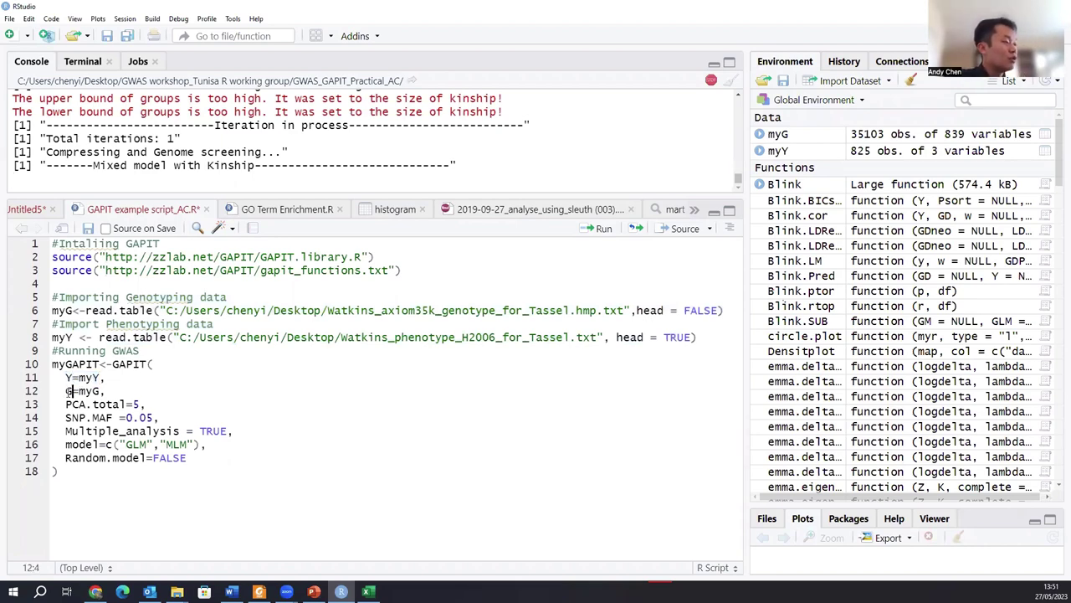
left_click(66, 391)
left_click_drag(66, 404, 153, 418)
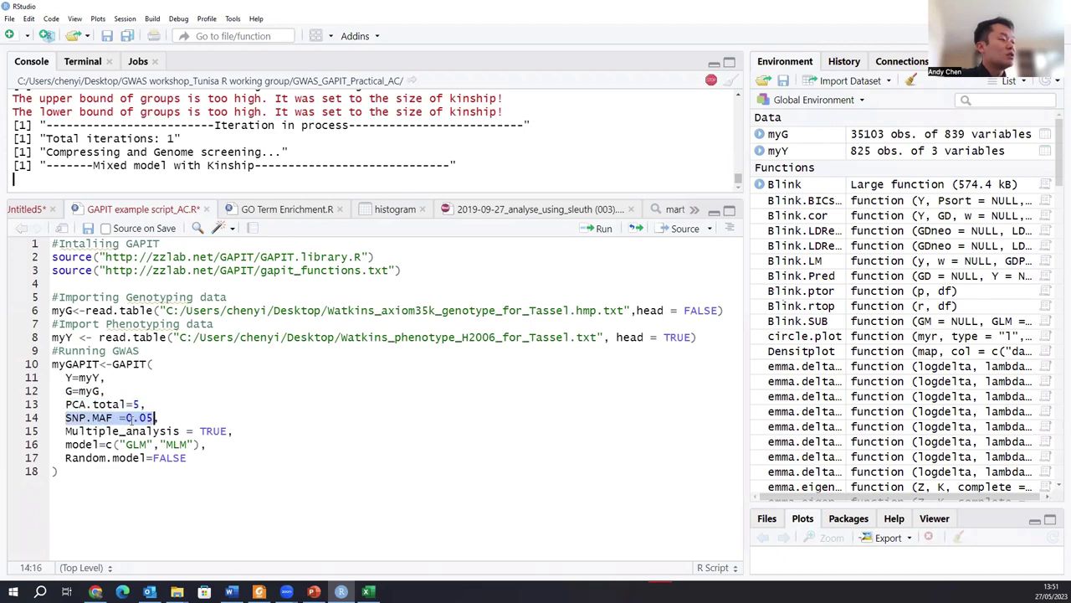
left_click(132, 417)
double_click(153, 418)
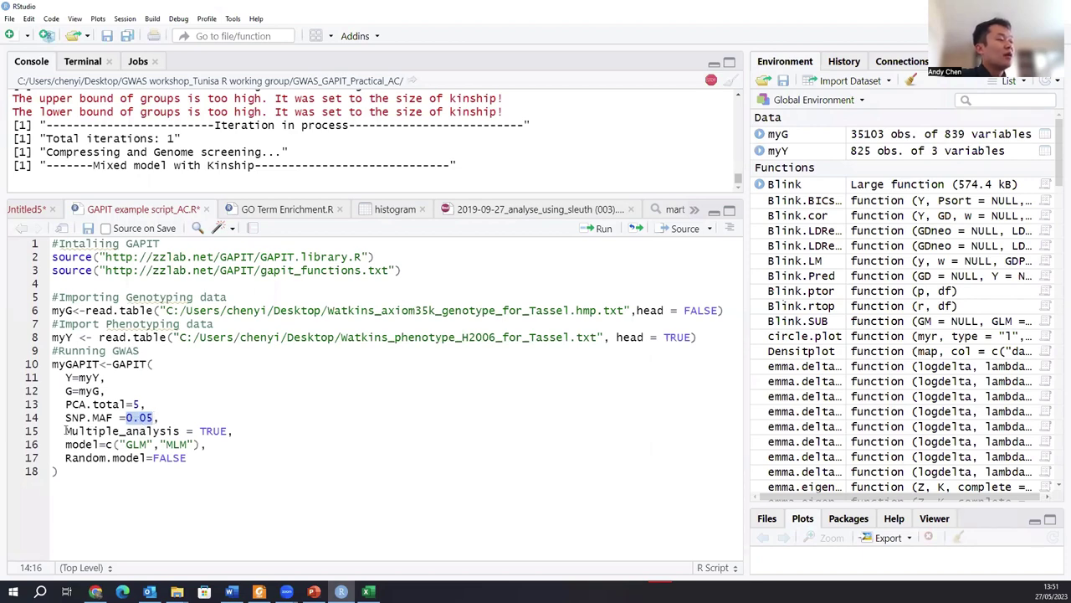
Review the Multiple_analysis, model and Random.model arguments on lines 15 to 17, focusing on the GLM and MLM models.
left_click_drag(66, 430, 188, 458)
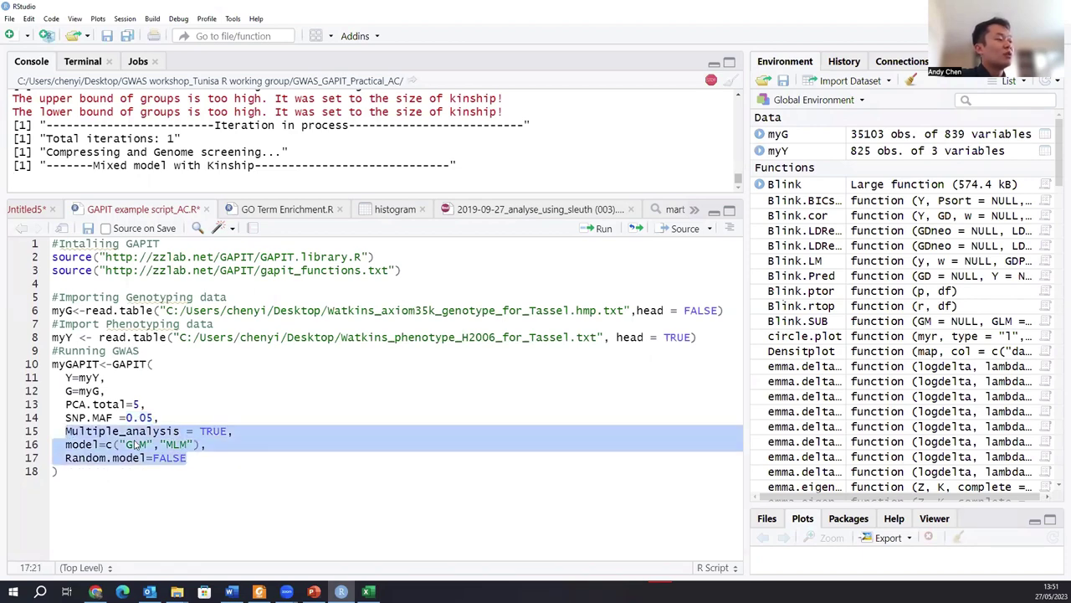
left_click(134, 445)
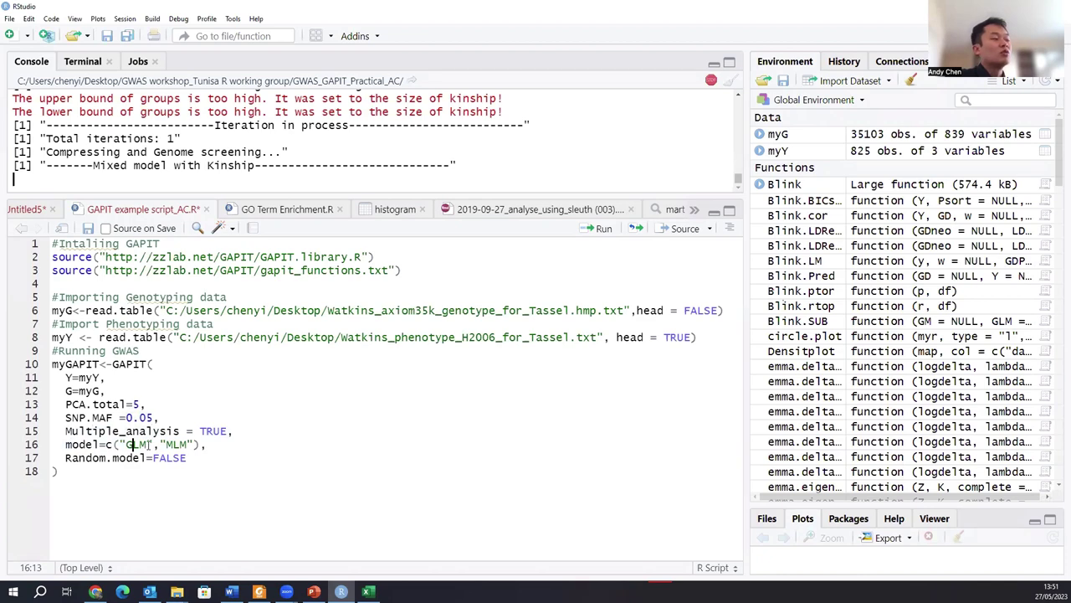
mouse_move(148, 444)
left_mouse_down()
mouse_move(127, 445)
mouse_move(167, 445)
left_mouse_up()
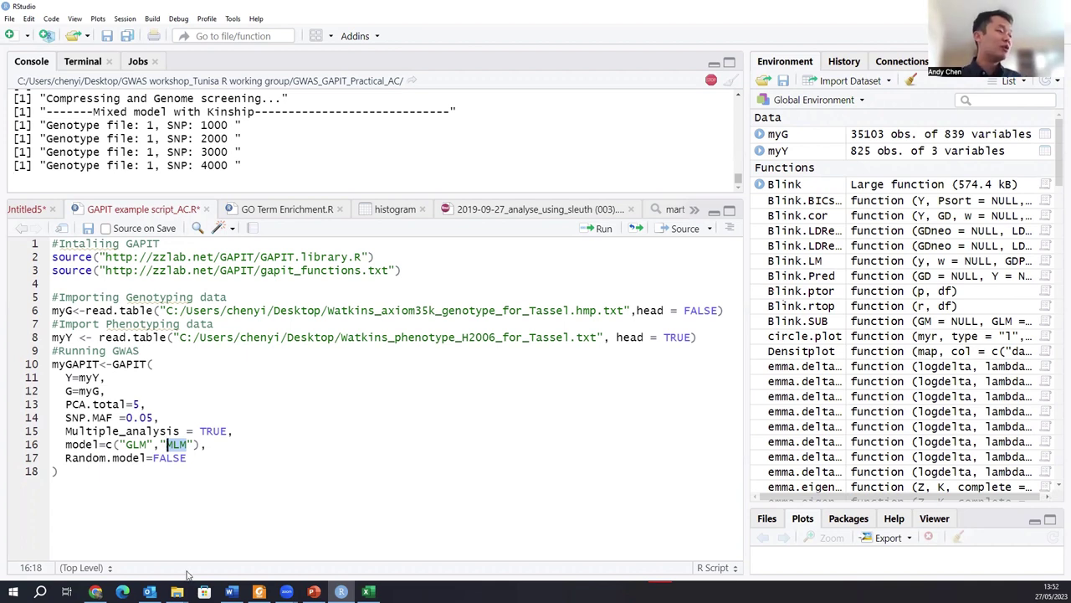
Switch to File Explorer, maximize its window and open the GWAS_GAPIT_Practical_AC folder containing the GAPIT output files.
mouse_move(177, 592)
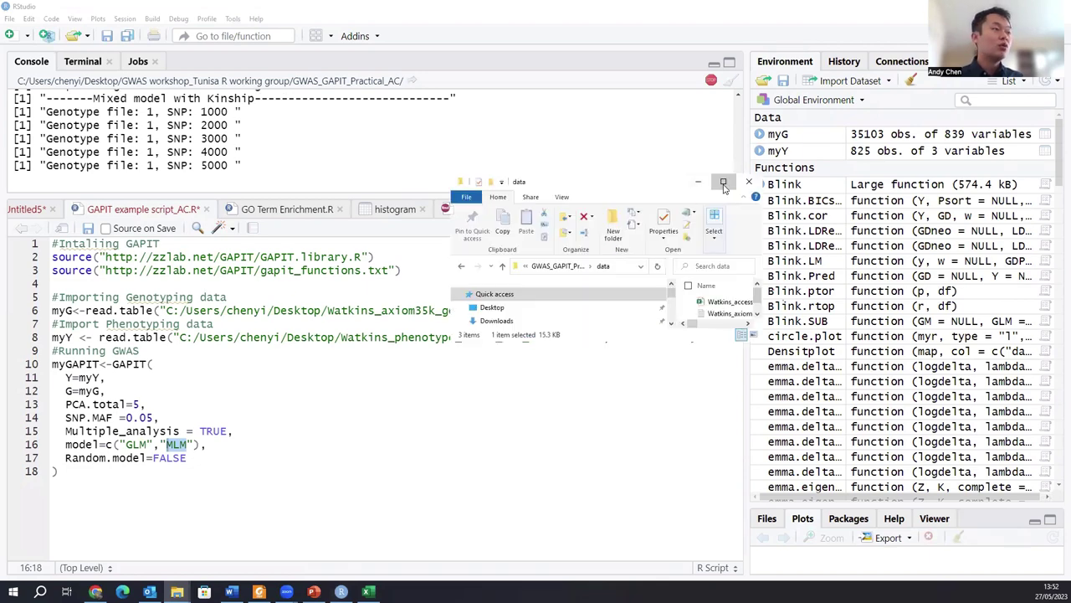
left_click(726, 180)
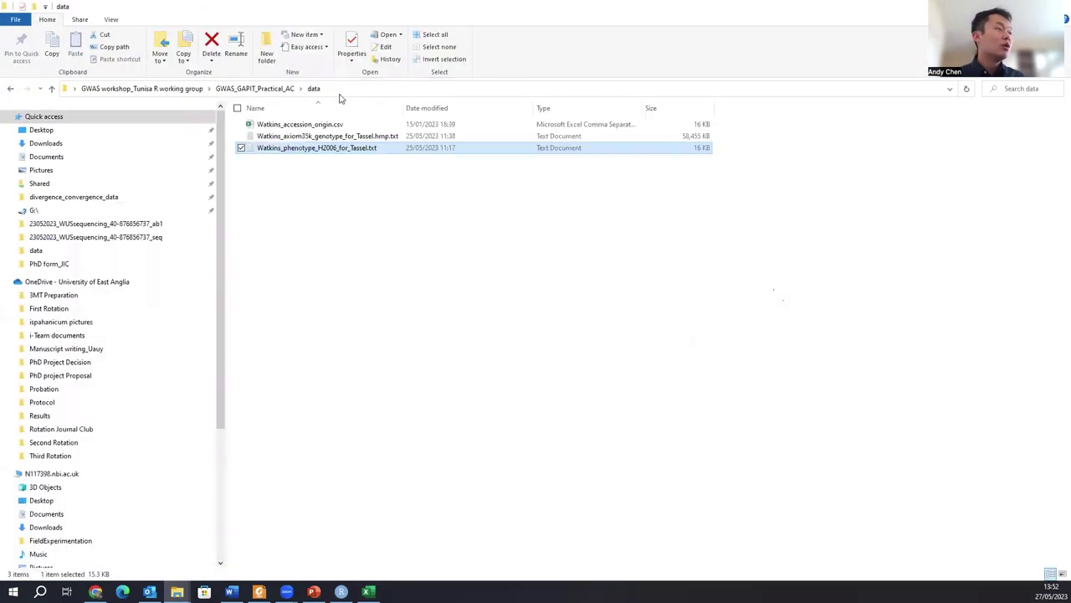
left_click(276, 92)
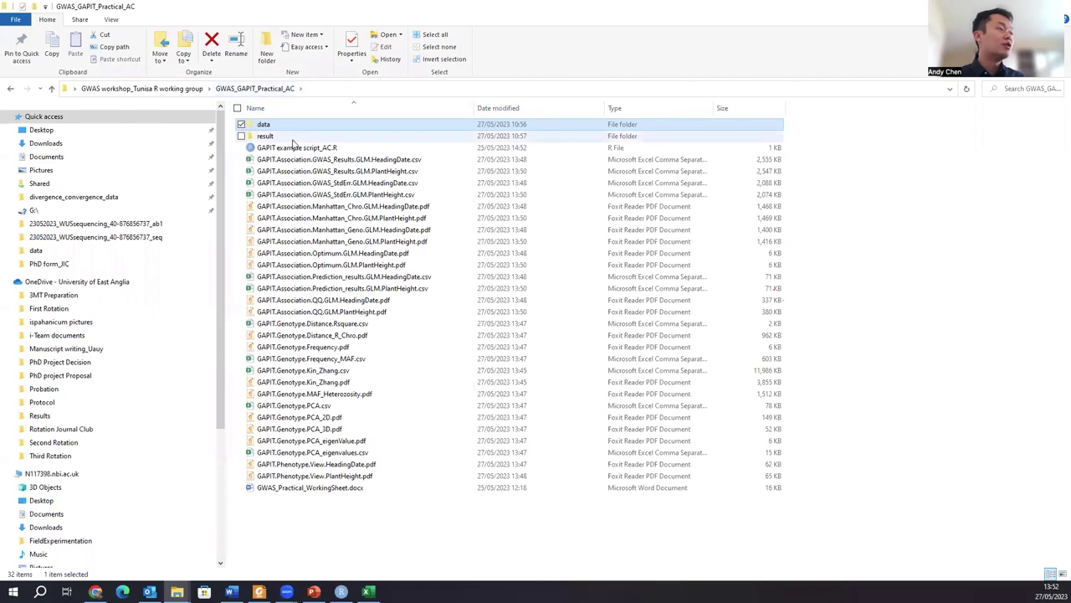
Open the result folder and look through its list of GAPIT output files.
left_click(292, 138)
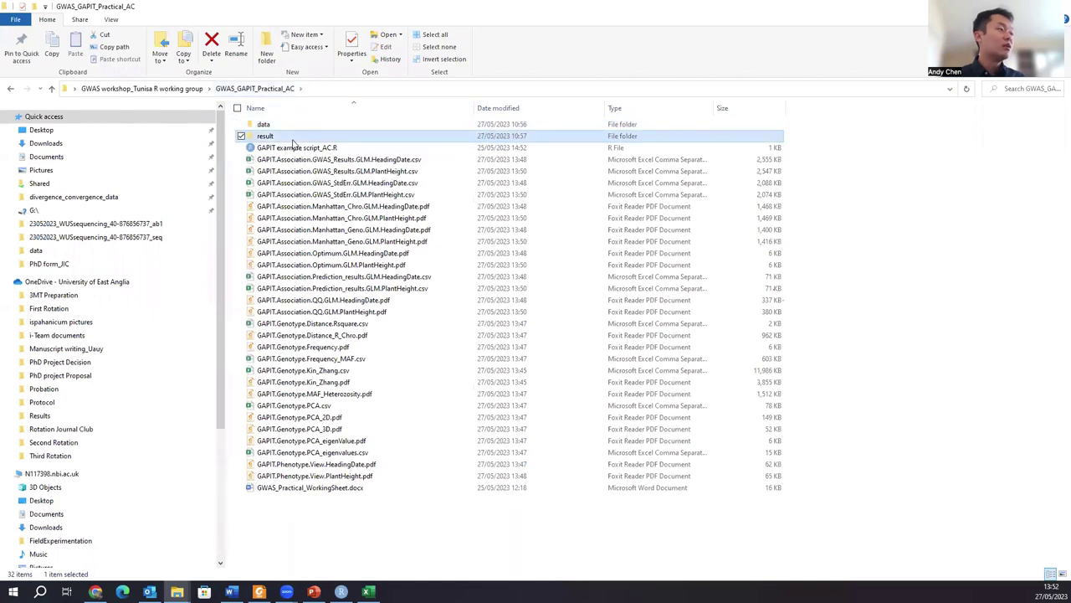
double_click(292, 139)
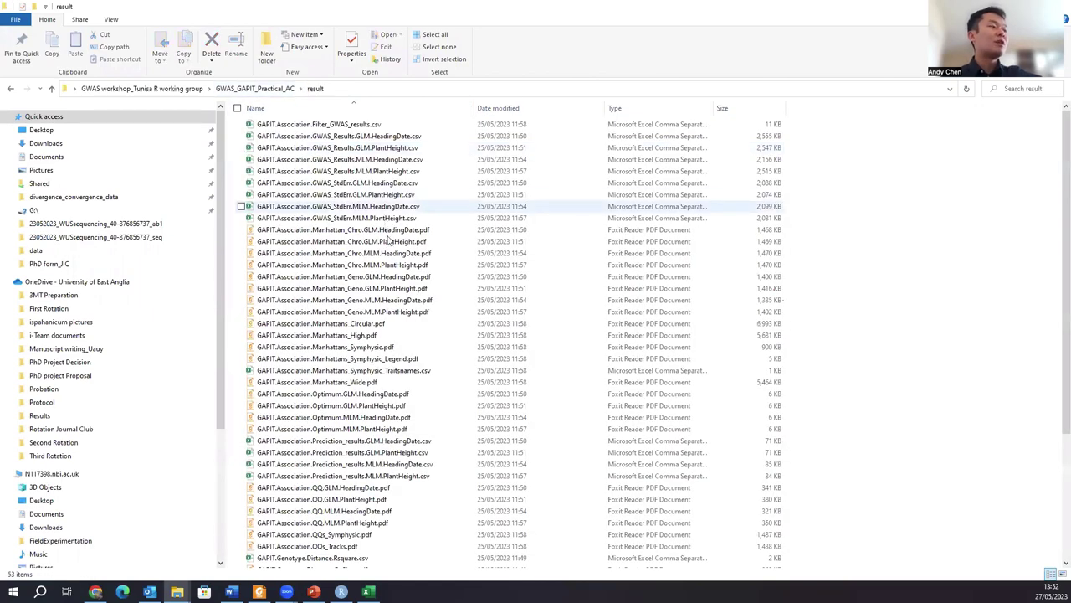
scroll(387, 251, "down", 5)
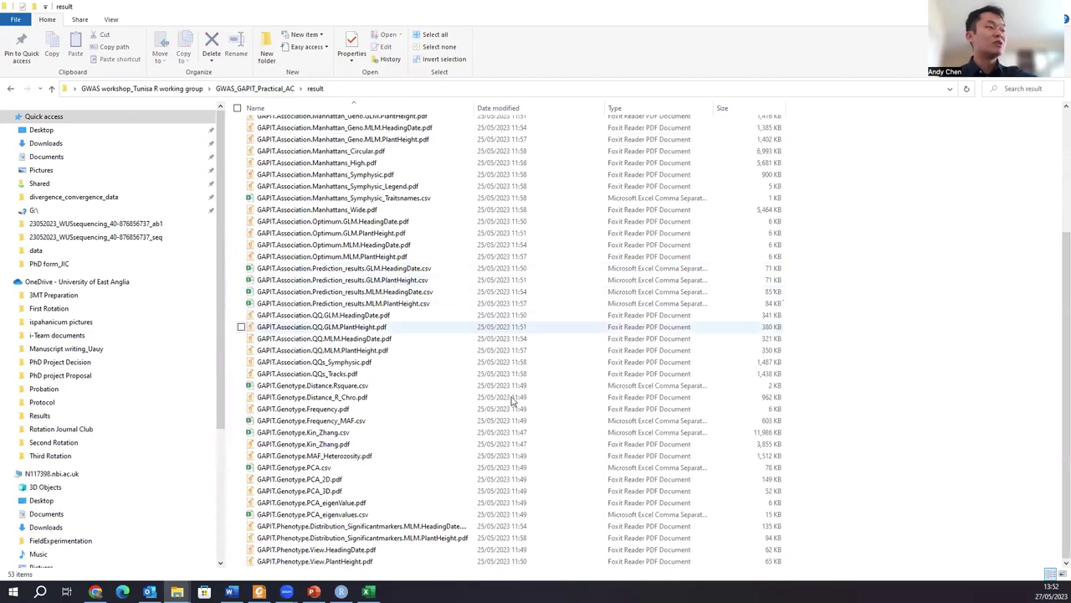
scroll(478, 435, "up", 5)
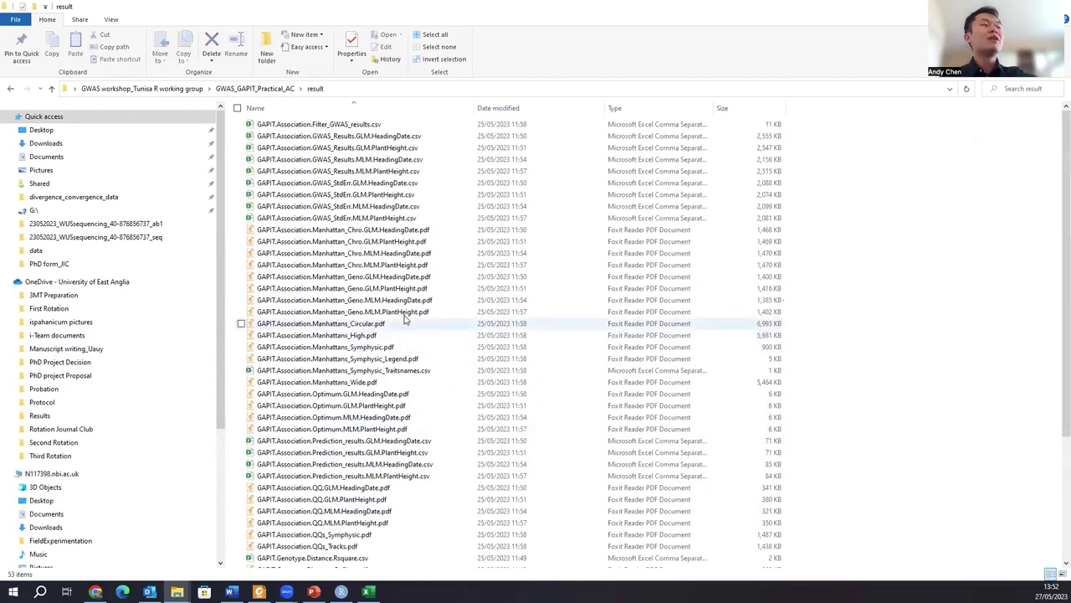
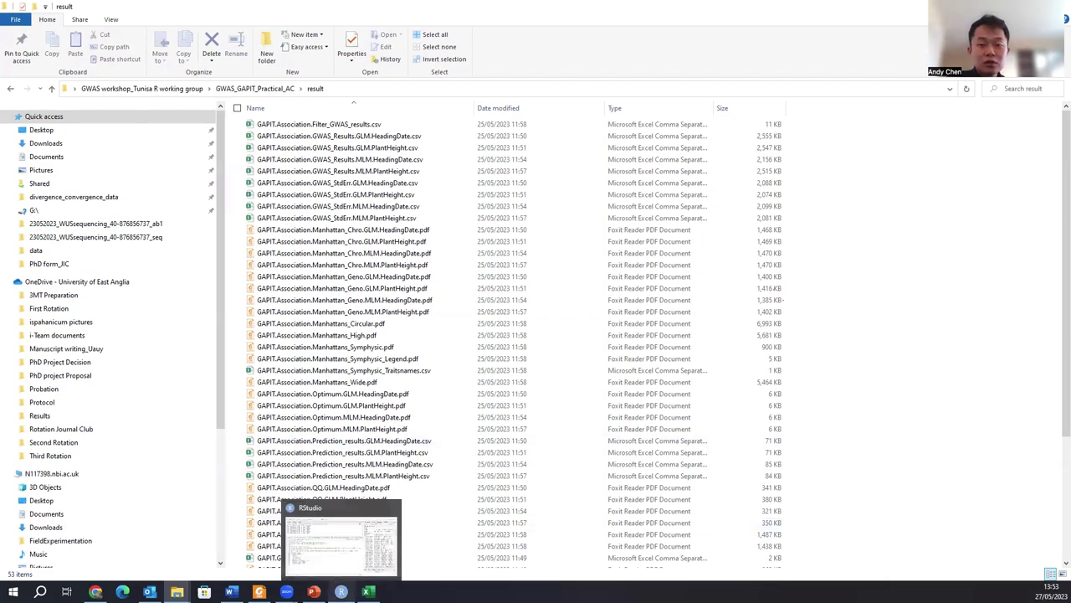
Switch to RStudio and review the myG and myY objects on lines 6 and 8 and the Y=myY argument on line 11.
left_click(340, 590)
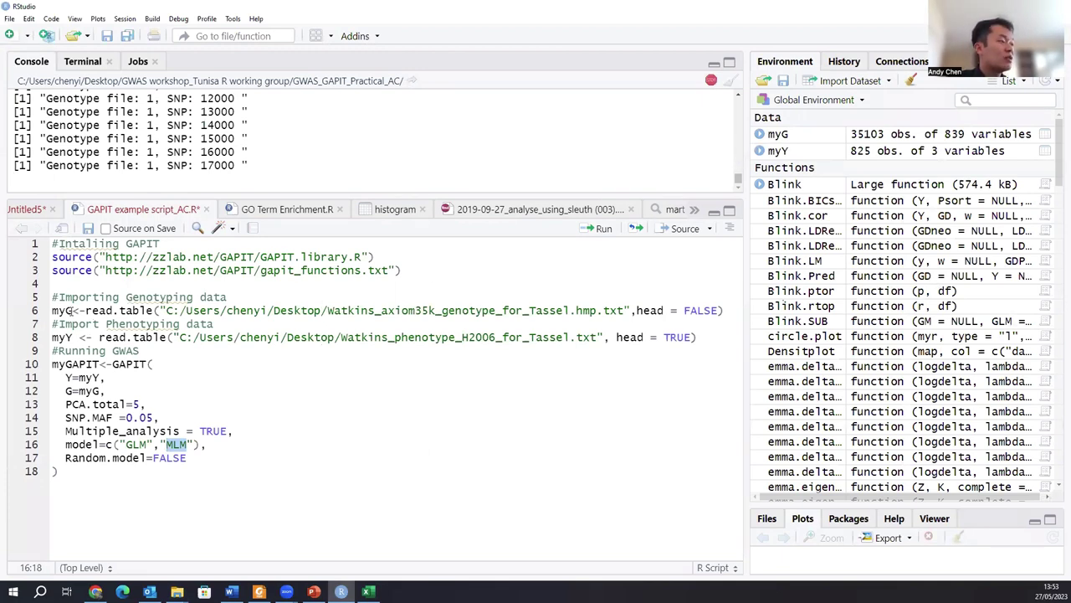
left_click_drag(74, 311, 52, 311)
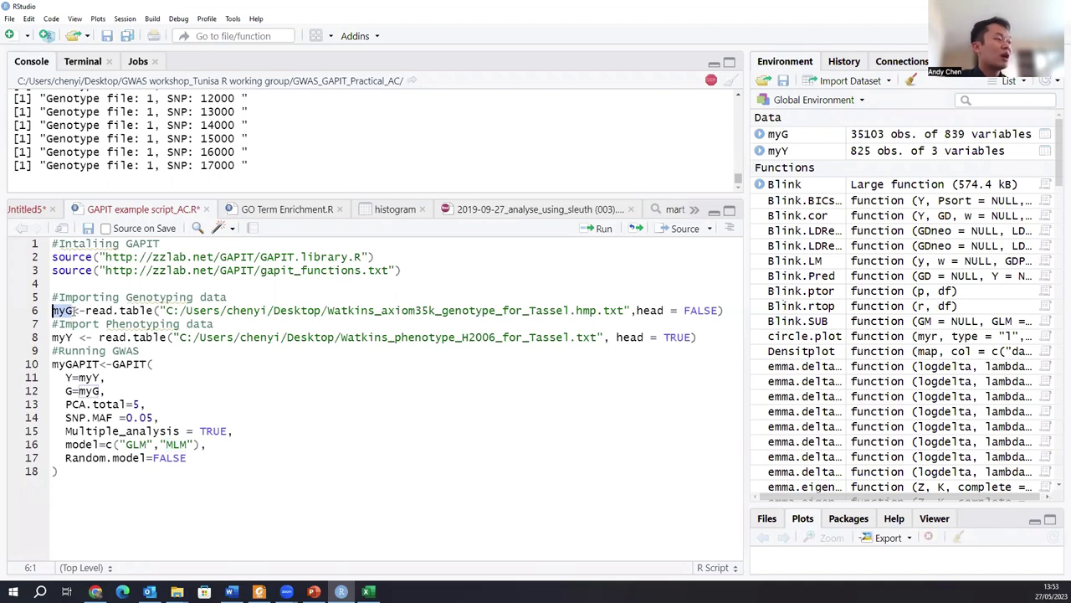
left_click_drag(73, 334, 52, 335)
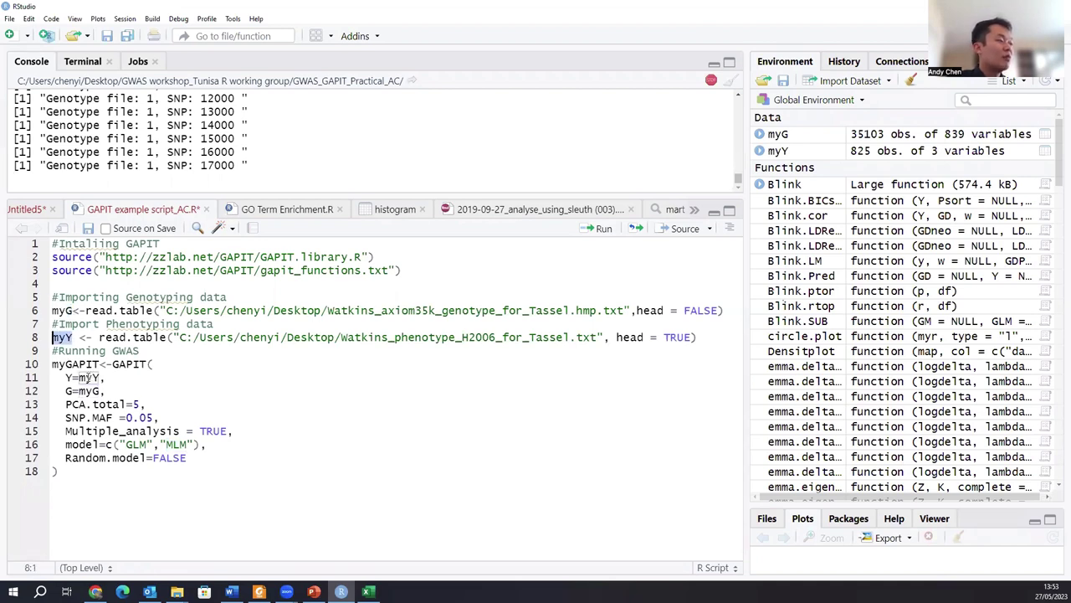
left_click_drag(79, 378, 100, 377)
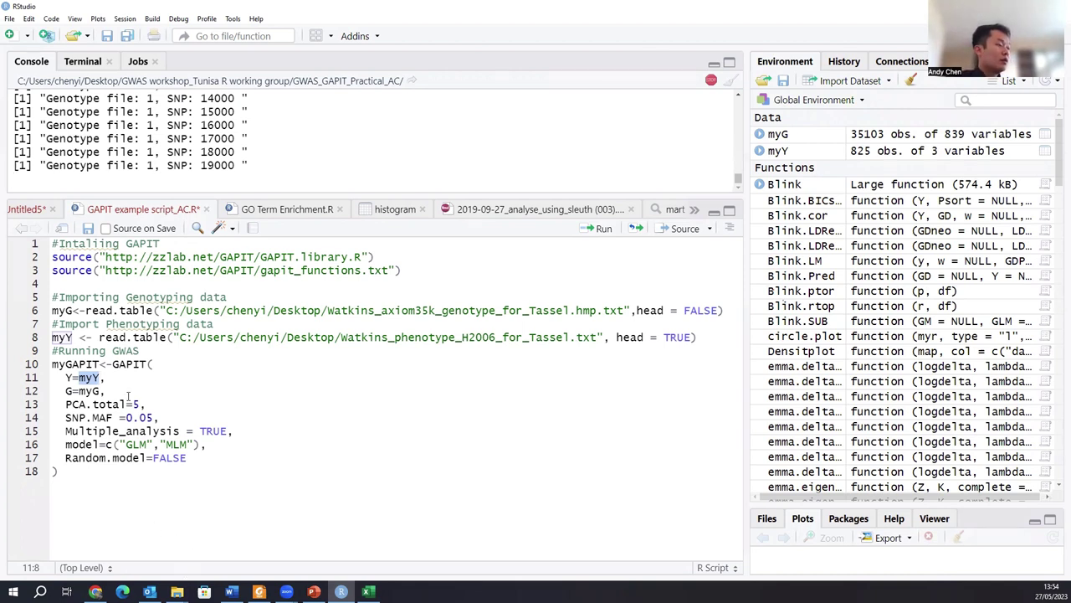
Return to the result folder in File Explorer and review the association, genotype and phenotype output files.
mouse_move(176, 592)
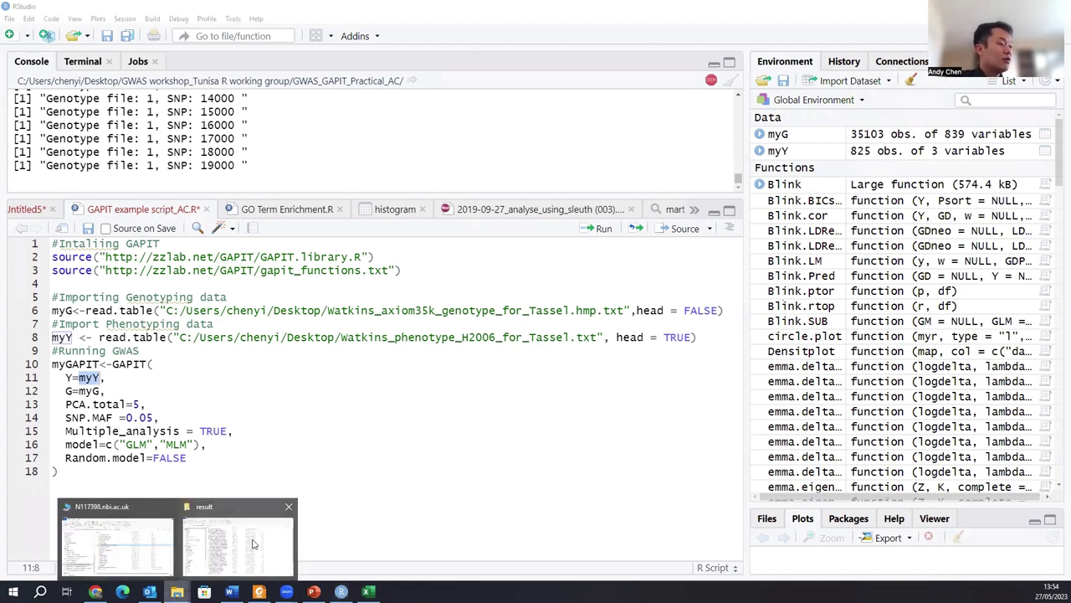
left_click(254, 544)
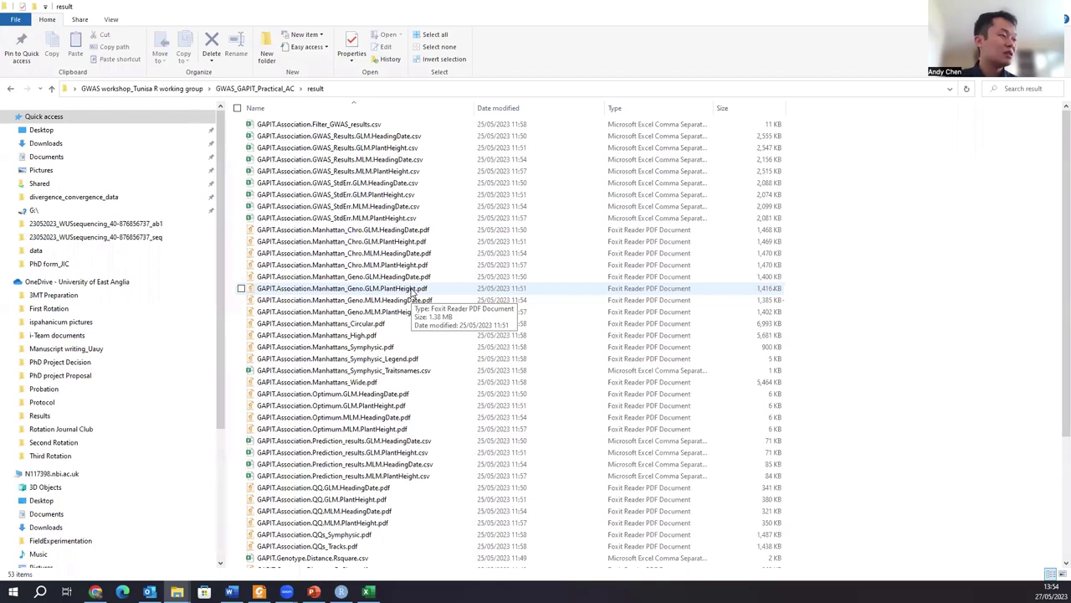
scroll(413, 290, "down", 4)
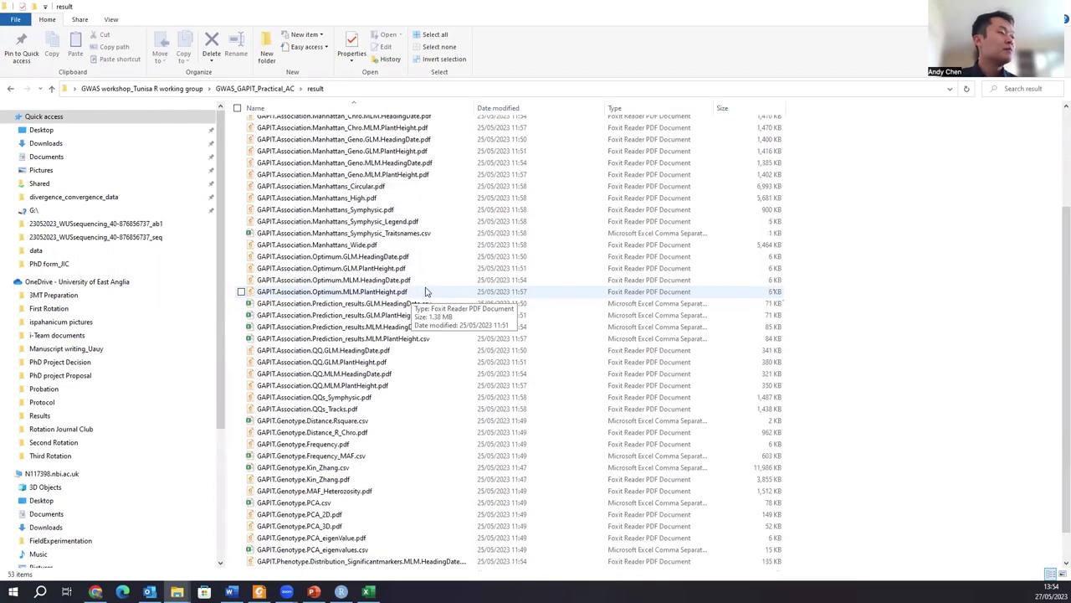
scroll(467, 299, "down", 1)
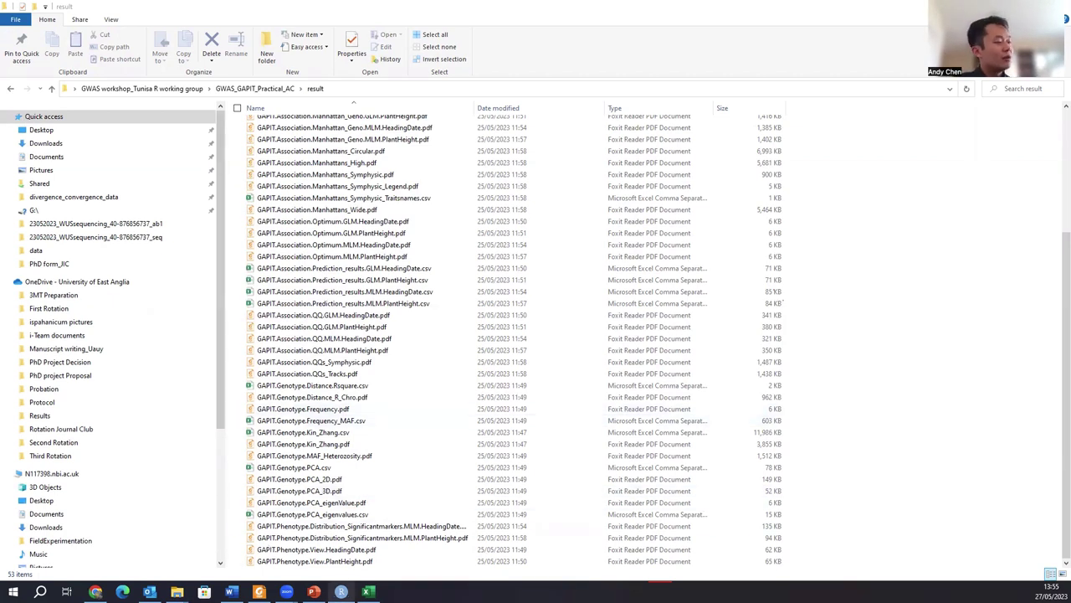
Switch to RStudio, enlarge the console area and examine the candidate significant marker messages per chromosome.
left_click(341, 591)
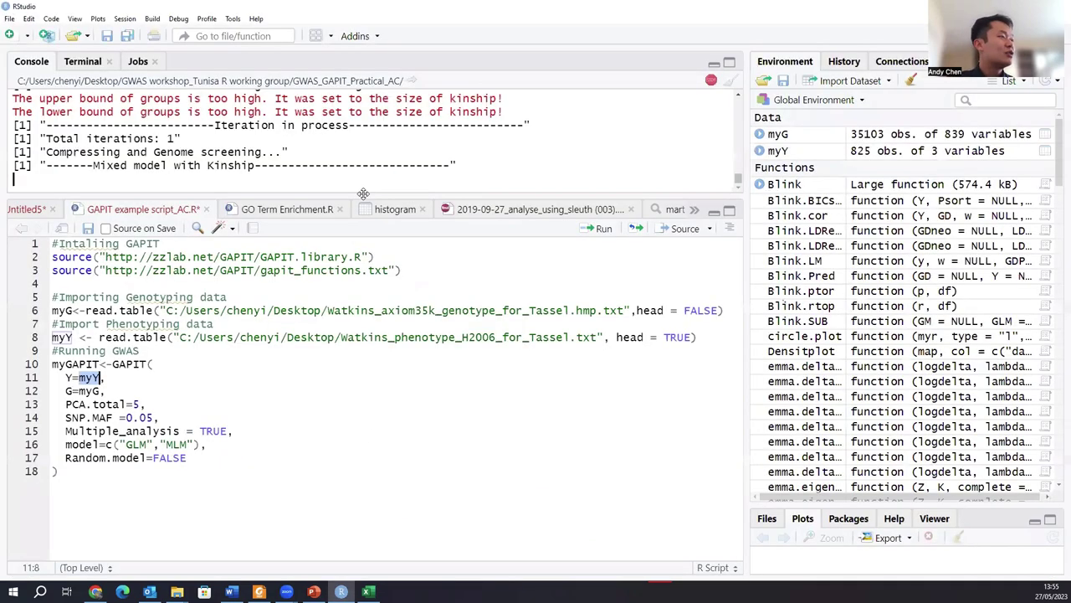
left_click_drag(378, 201, 402, 378)
scroll(427, 303, "up", 5)
scroll(427, 303, "up", 15)
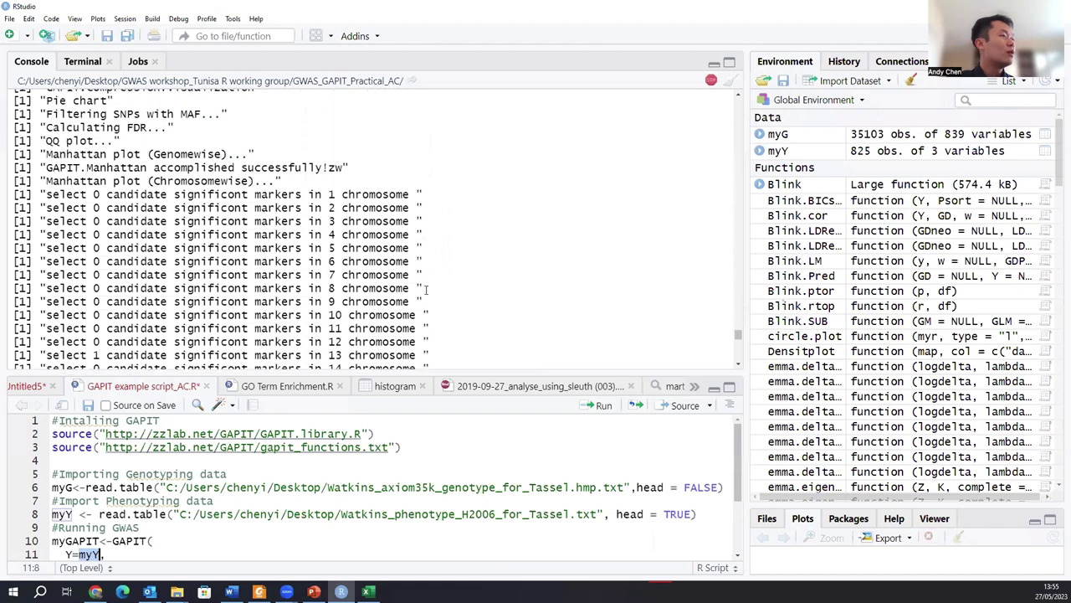
scroll(427, 289, "down", 4)
scroll(426, 289, "down", 3)
scroll(426, 289, "up", 12)
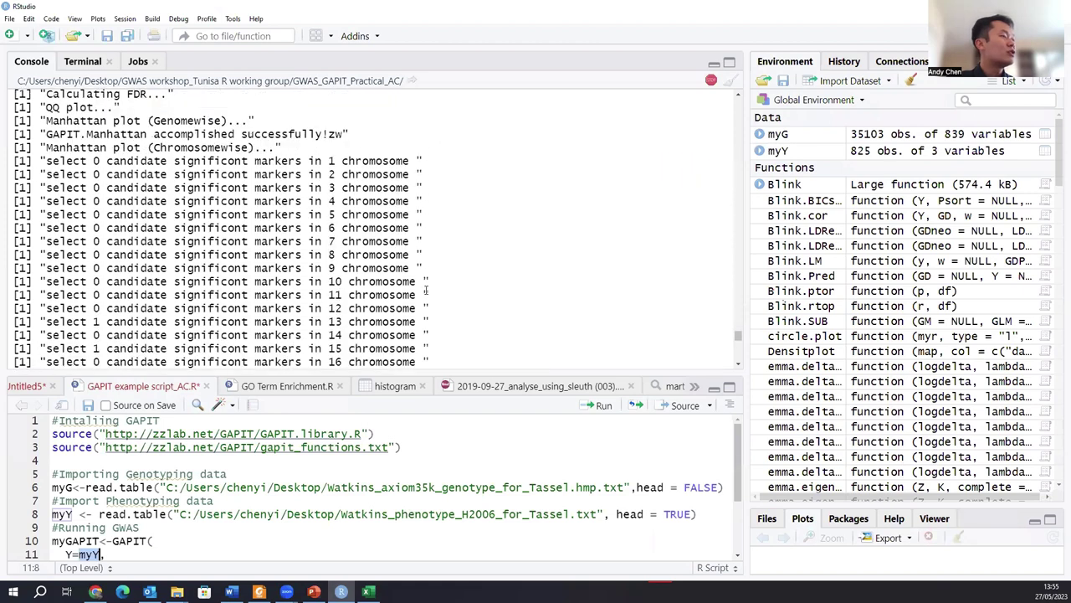
Examine the earlier SNP screening and data check messages in the console log, ending at the latest output.
scroll(426, 290, "up", 15)
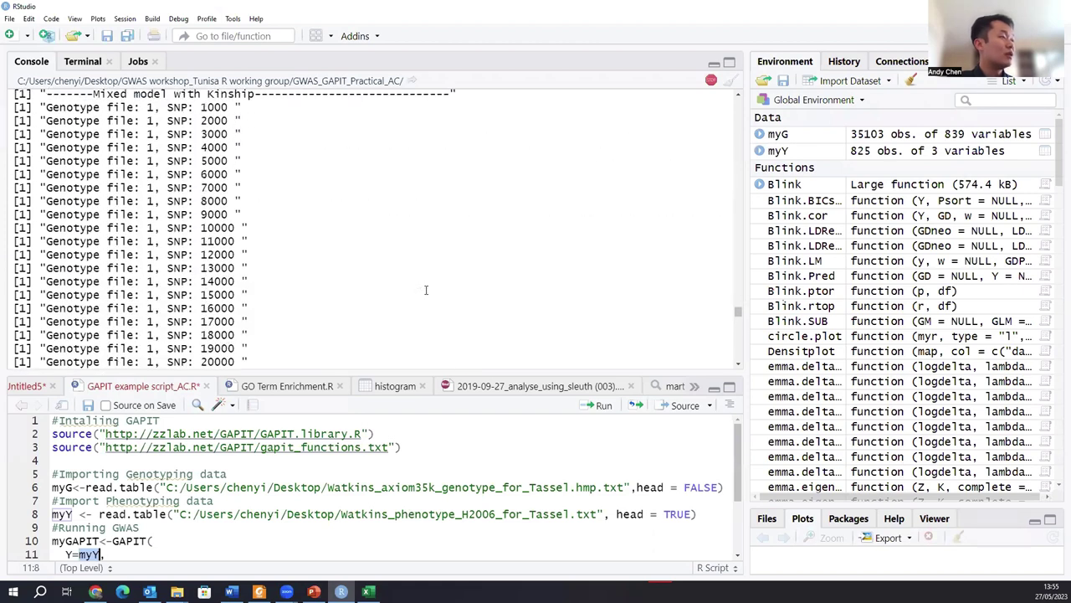
scroll(426, 290, "up", 6)
scroll(426, 289, "down", 20)
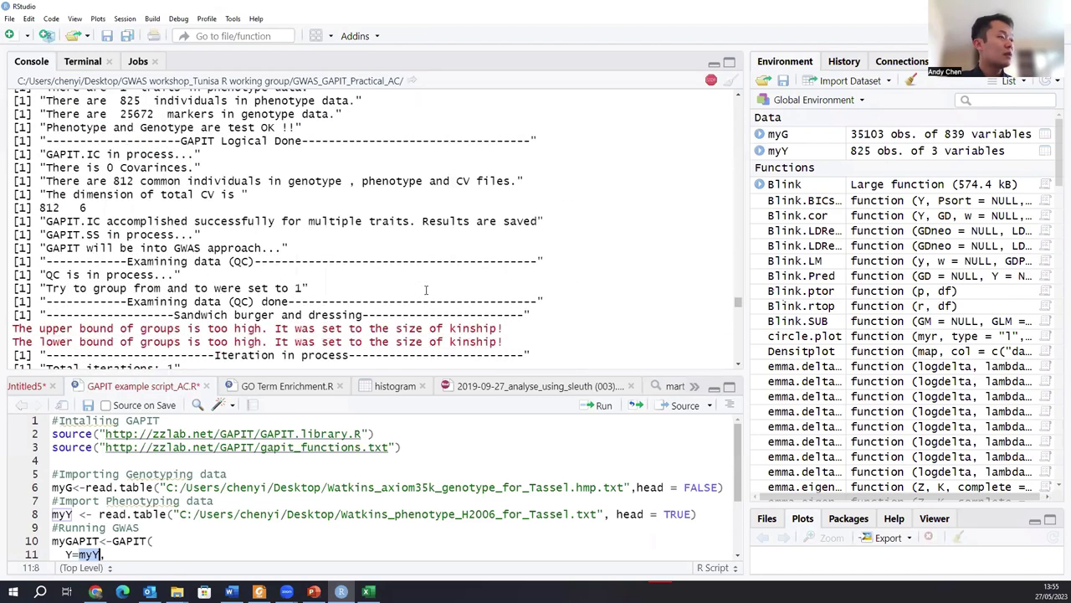
scroll(426, 289, "down", 20)
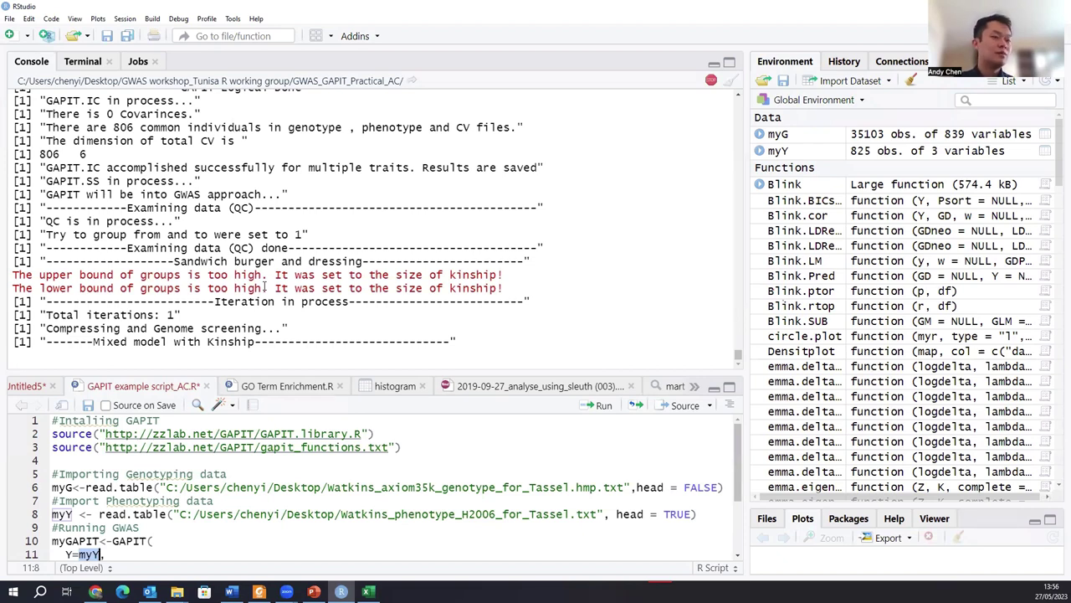
Switch to the result folder, open GAPIT.Phenotype.View.HeadingDate.pdf and show all five phenotype plots on the page.
left_click(176, 592)
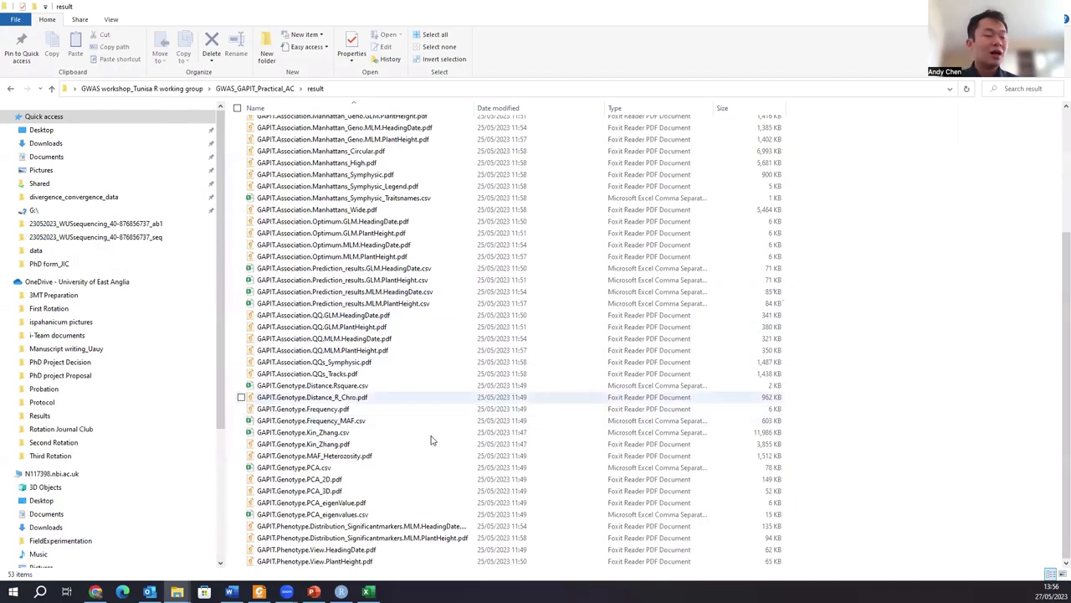
scroll(378, 400, "up", 4)
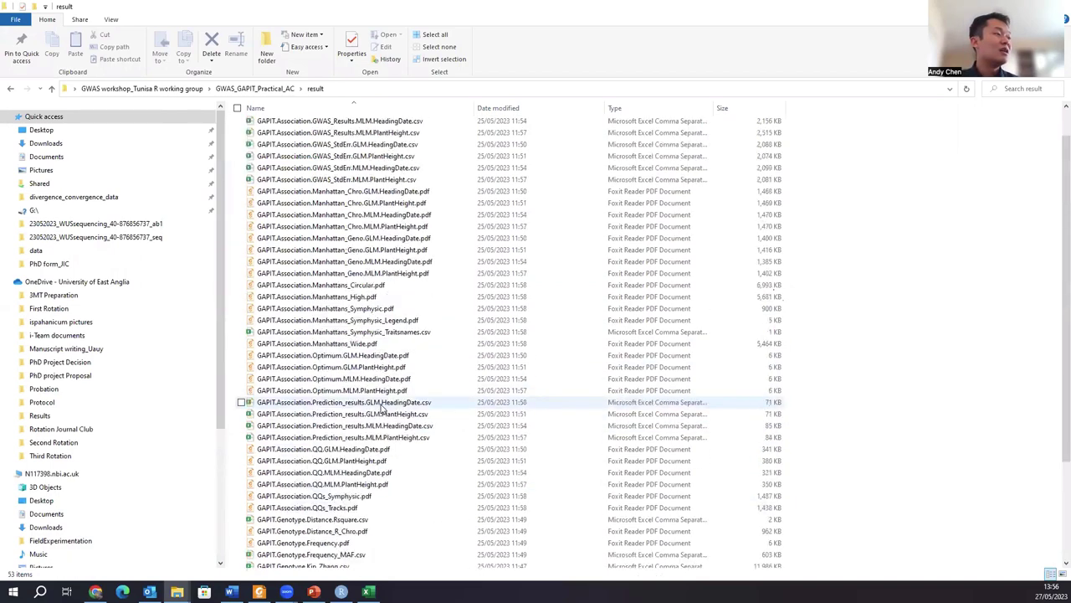
scroll(378, 406, "down", 4)
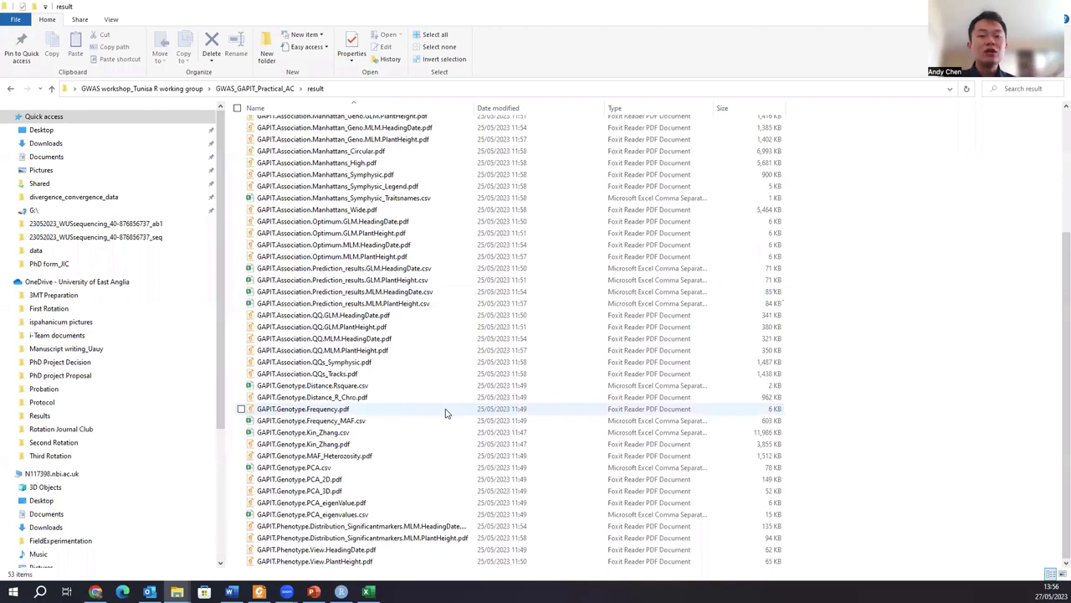
double_click(379, 550)
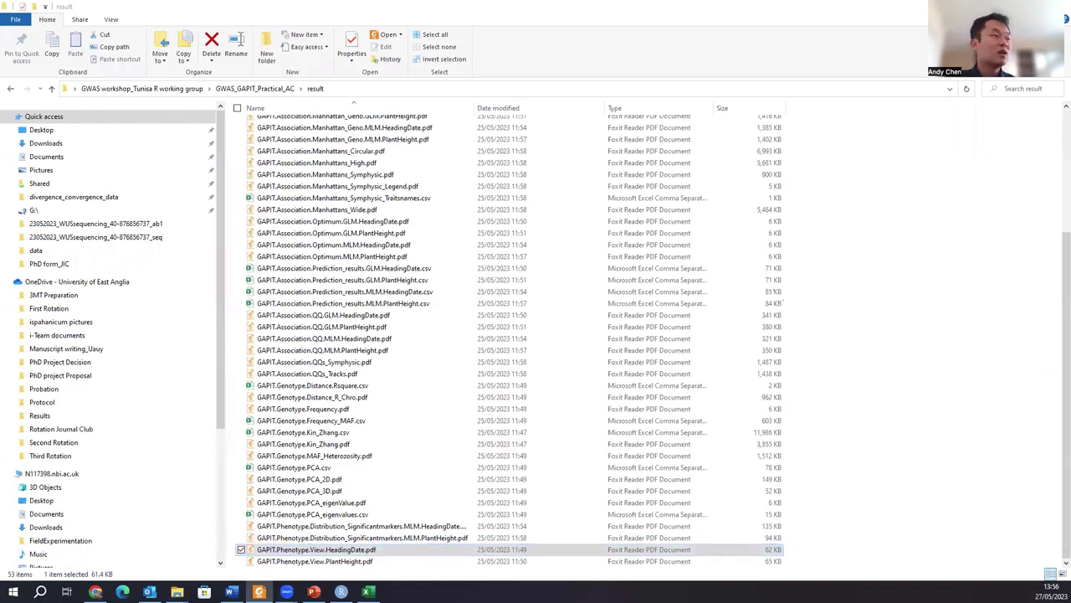
left_click(772, 124)
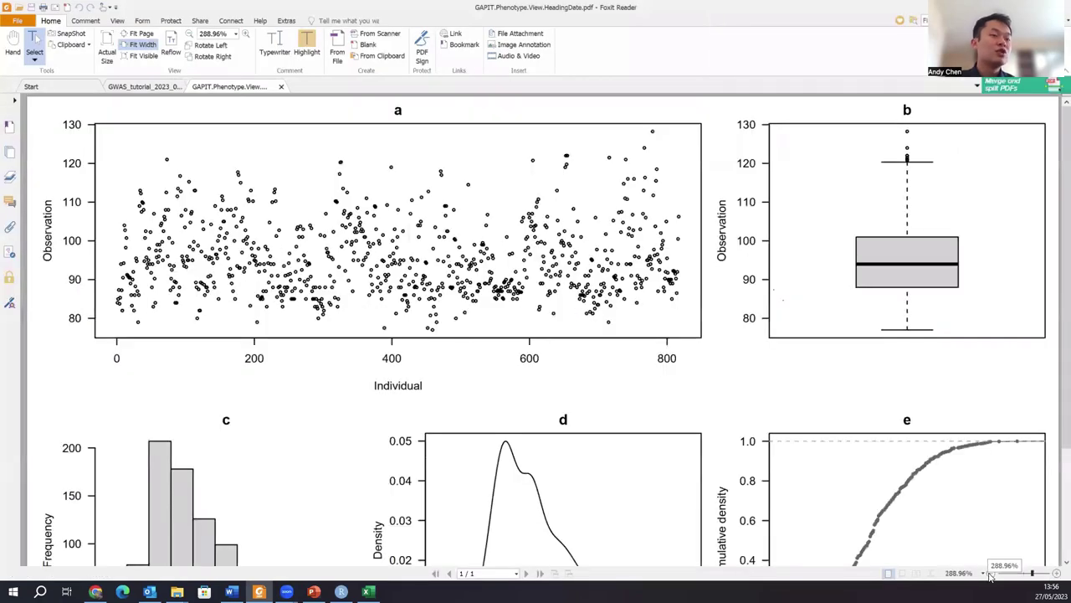
left_click(990, 574)
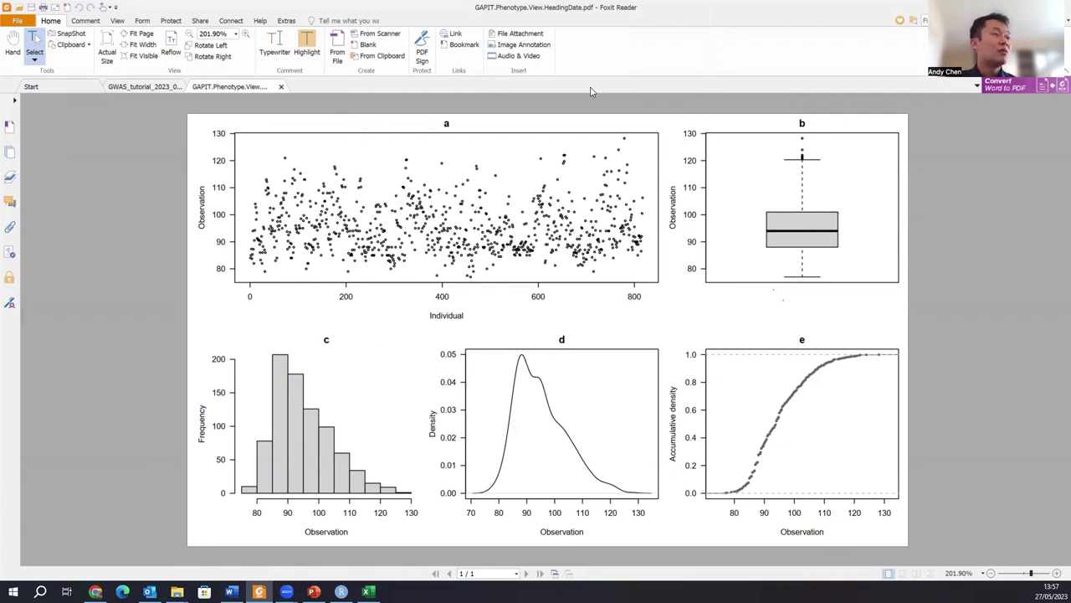
Close the heading date PDF, open GAPIT.Genotype.PCA_2D.pdf from the result folder and bring the whole first plot's point cloud into view.
left_click(283, 87)
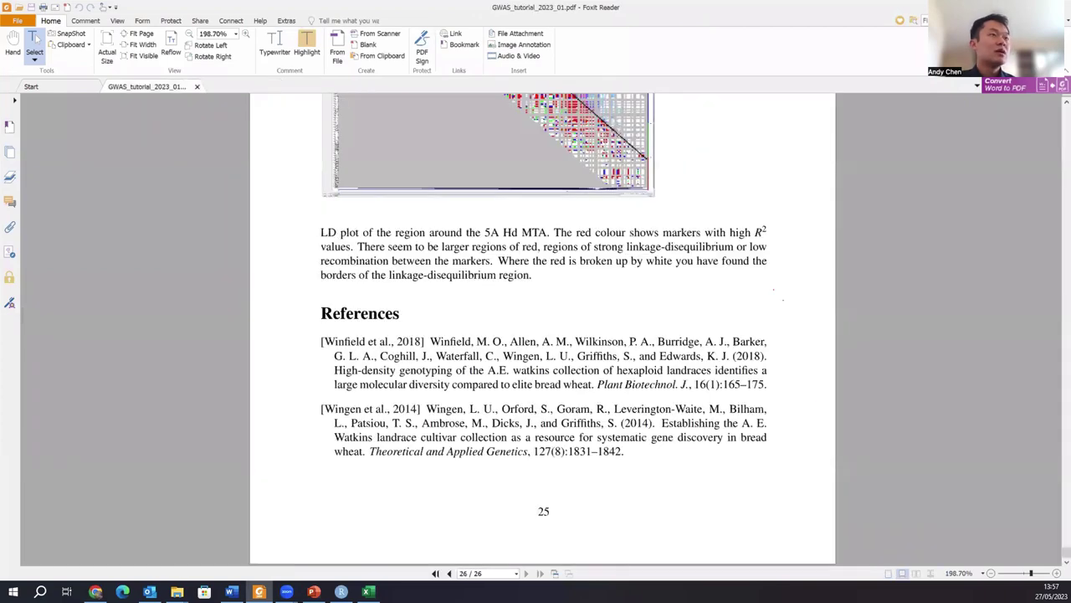
key("alt+Tab")
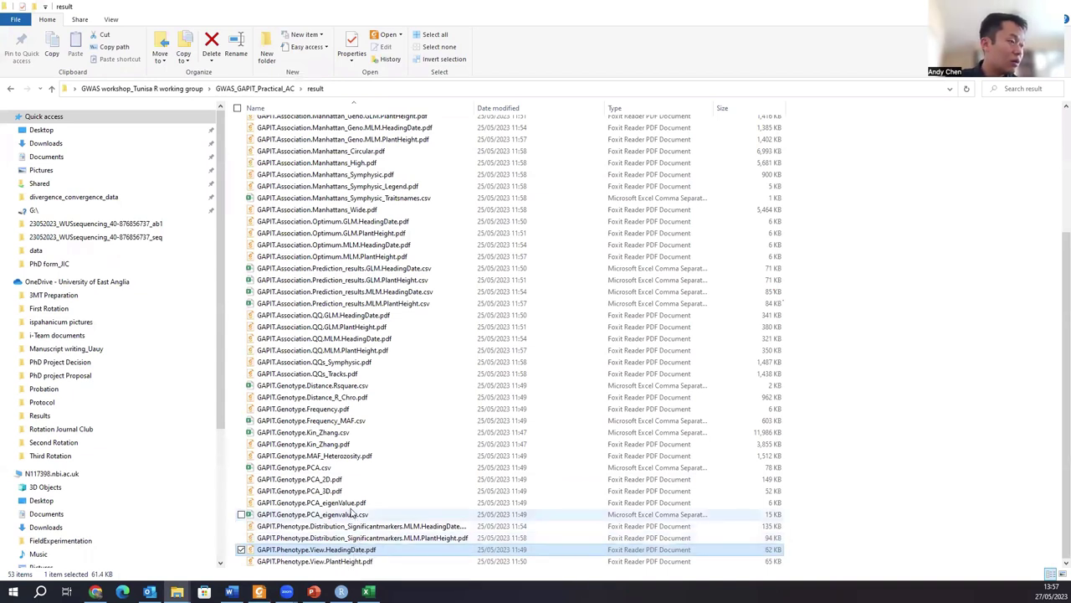
double_click(357, 482)
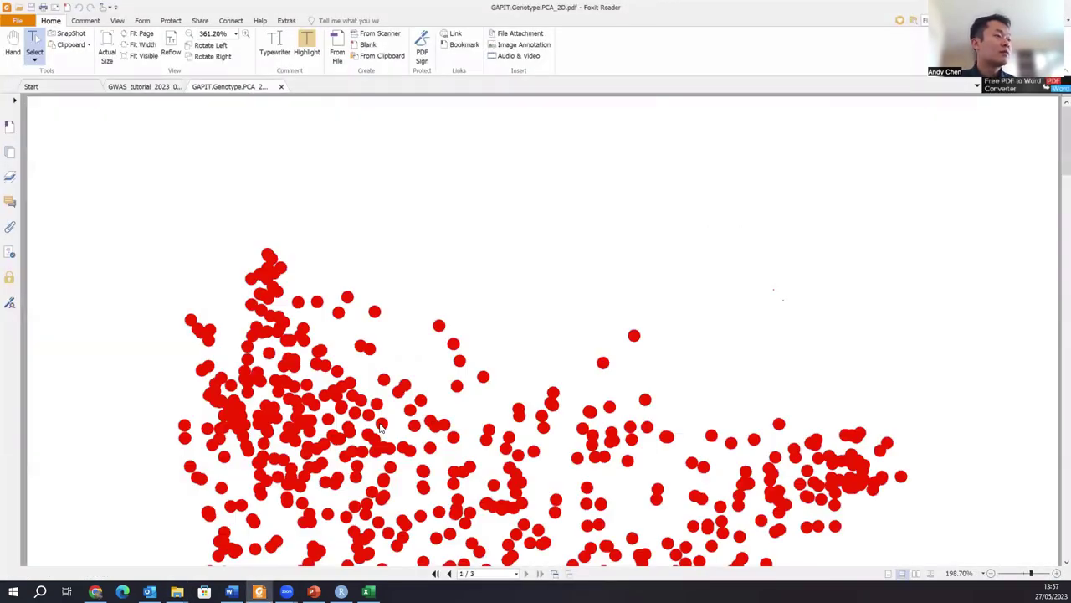
left_click(992, 574)
left_click(992, 574)
left_click(992, 574)
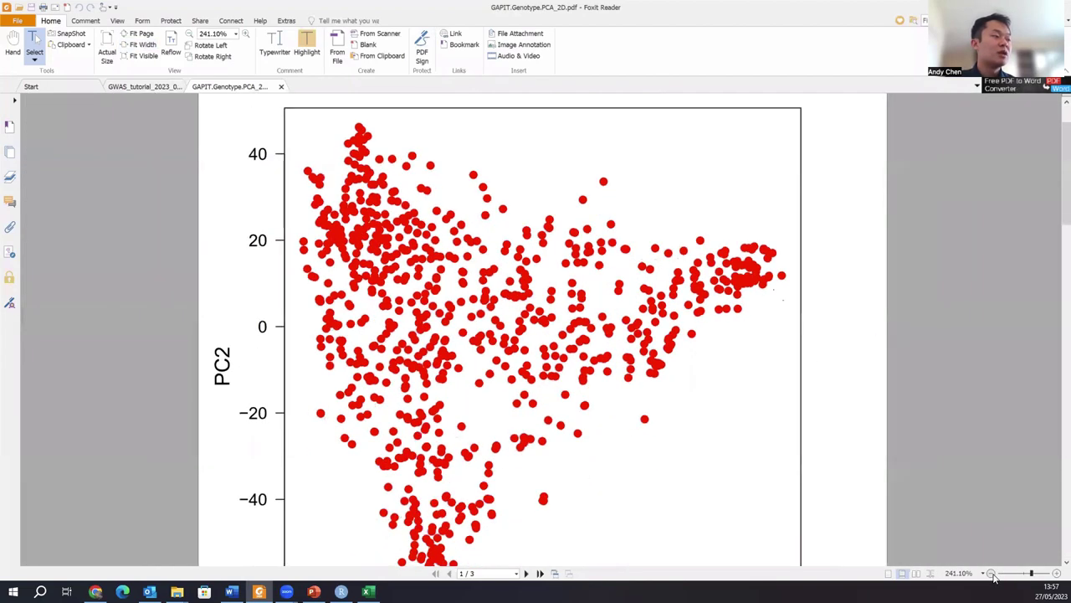
left_click(992, 574)
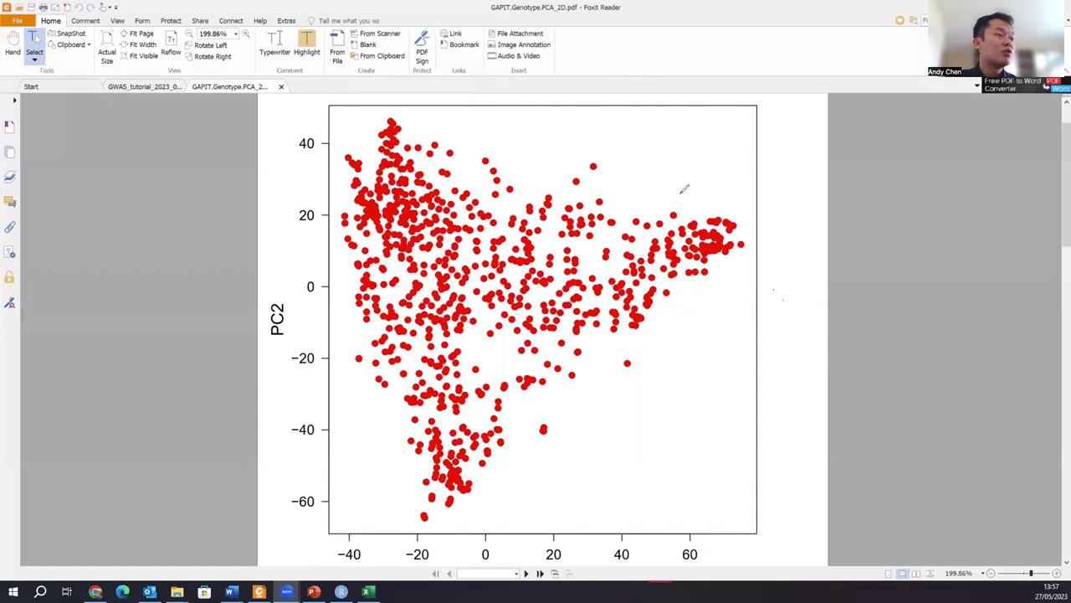
Circle the three outer point clusters of the PC1 versus PC2 plot with freehand annotations, and clear the drawings.
left_click_drag(684, 189, 668, 191)
mouse_move(335, 132)
left_mouse_down()
mouse_move(308, 220)
mouse_move(497, 198)
mouse_move(437, 117)
mouse_move(374, 114)
left_mouse_up()
mouse_move(462, 343)
left_mouse_down()
mouse_move(372, 452)
mouse_move(565, 397)
mouse_move(431, 350)
left_mouse_up()
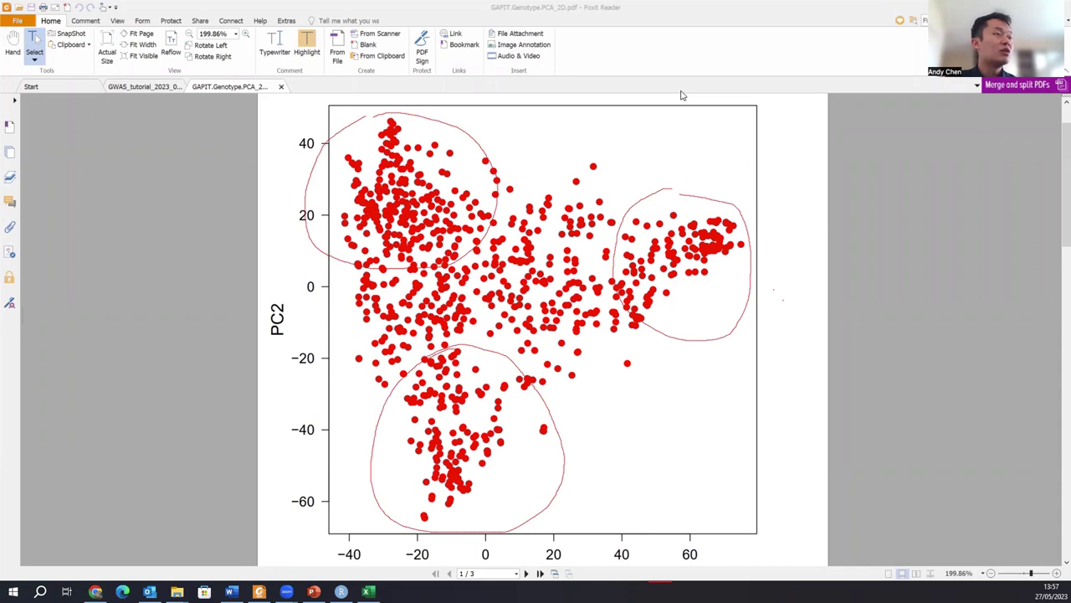
key("Escape")
Review the PC1 versus PC3 plot on page 2 and the PC2 versus PC3 plot on page 3.
scroll(641, 196, "down", 2)
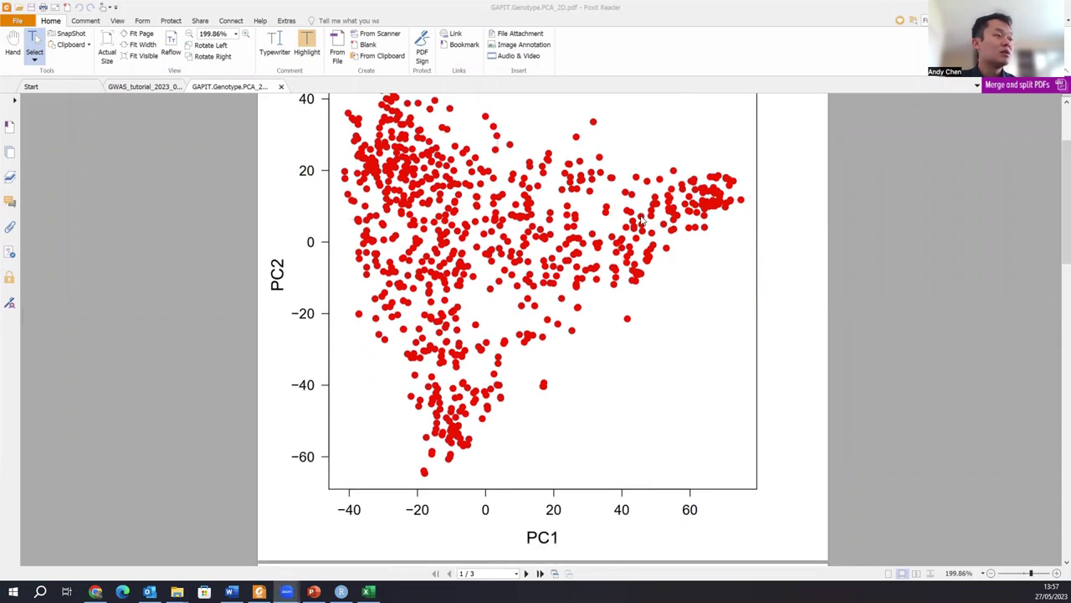
scroll(641, 219, "down", 10)
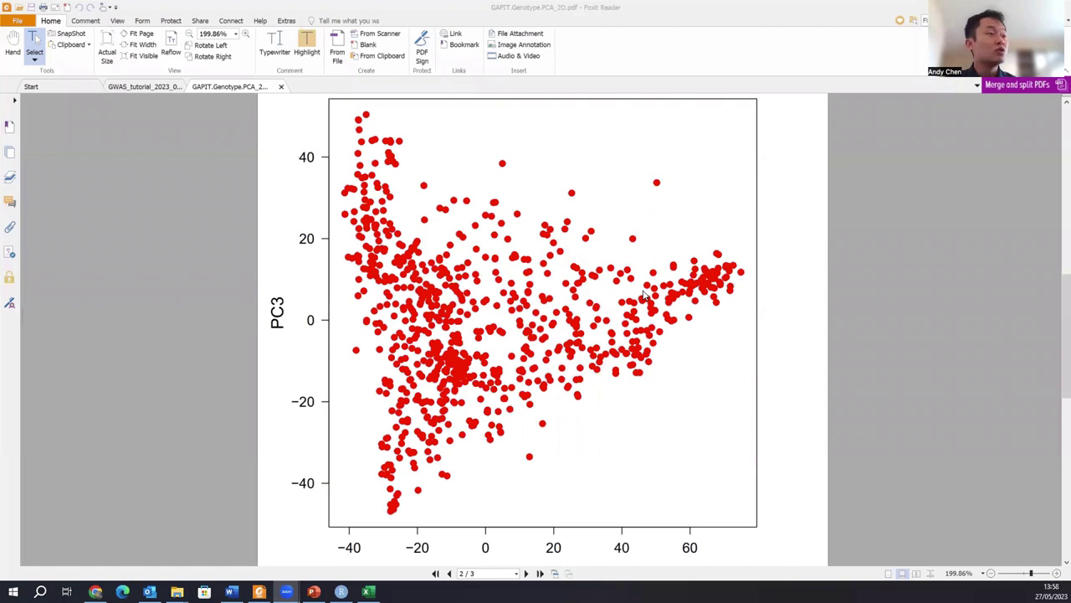
scroll(647, 291, "down", 10)
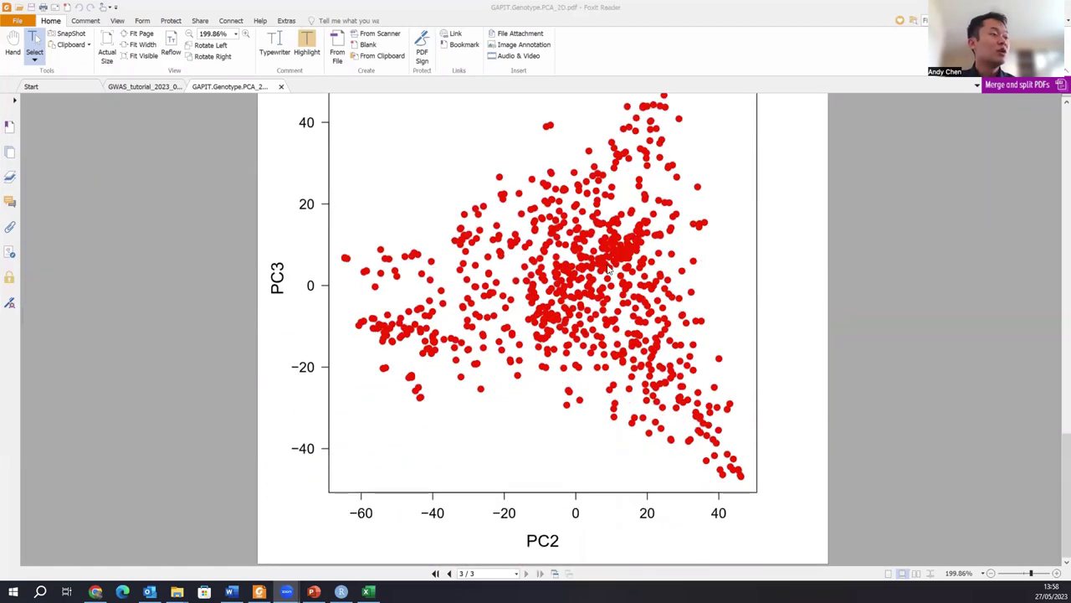
scroll(647, 291, "up", 2)
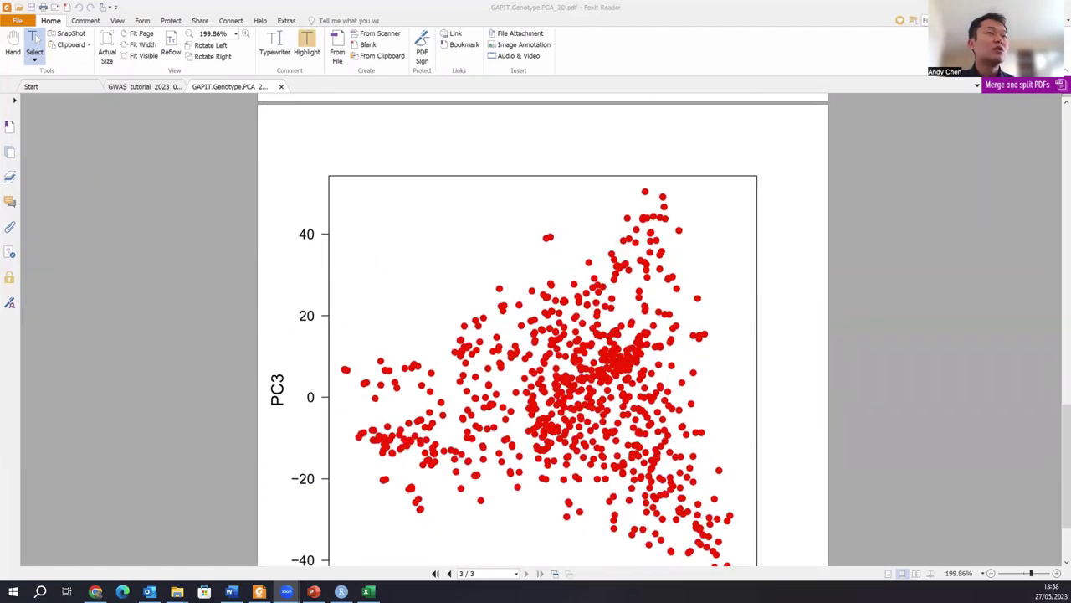
Close the GAPIT.Genotype.PCA_2D and GWAS tutorial PDFs and return to the result folder.
left_click(291, 90)
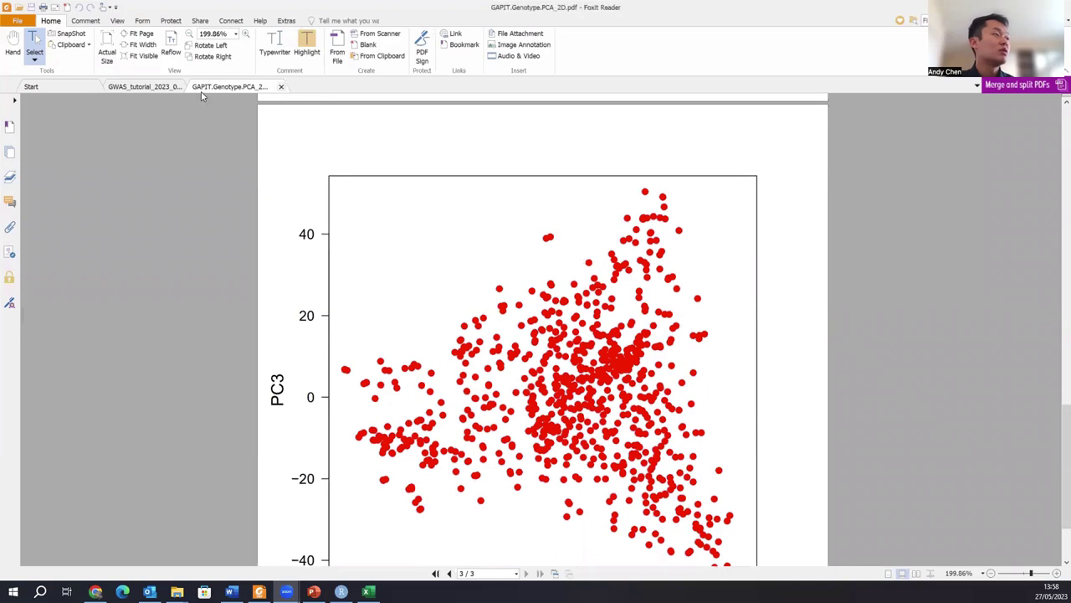
key("ctrl+w")
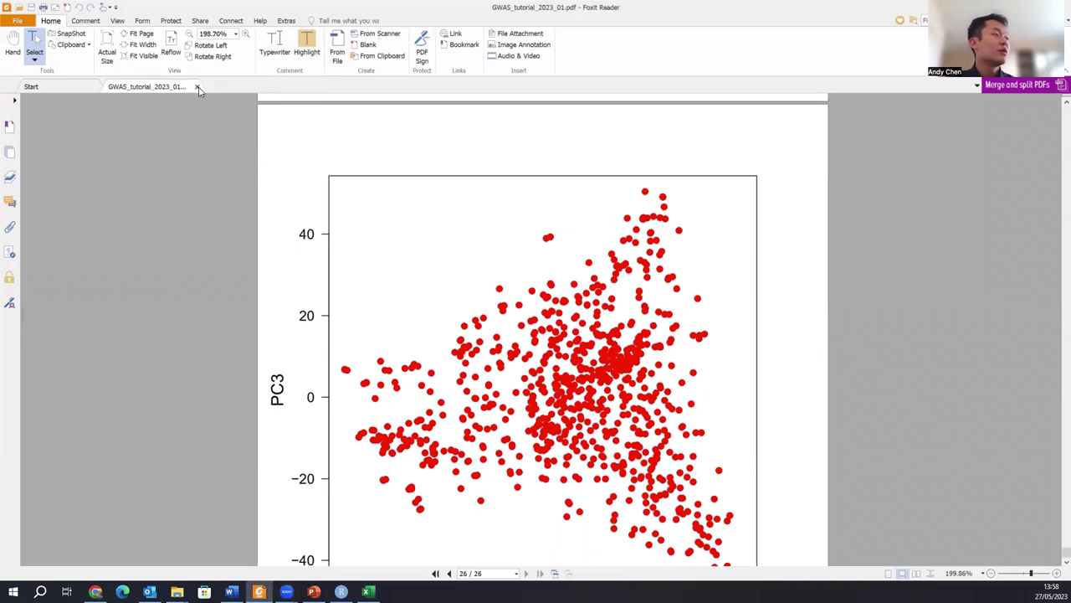
left_click(197, 87)
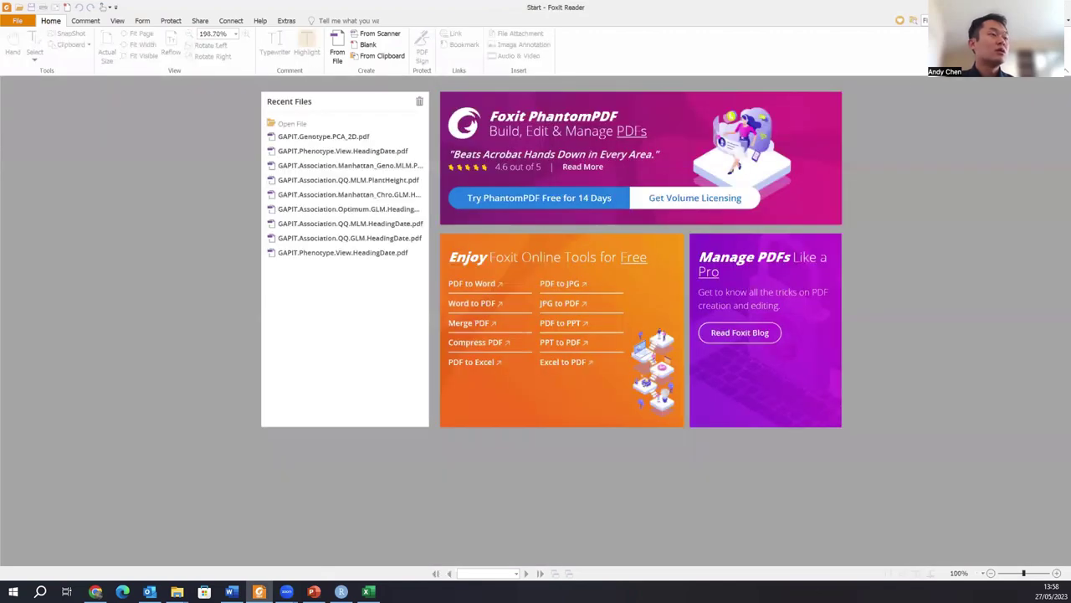
key("alt+Tab")
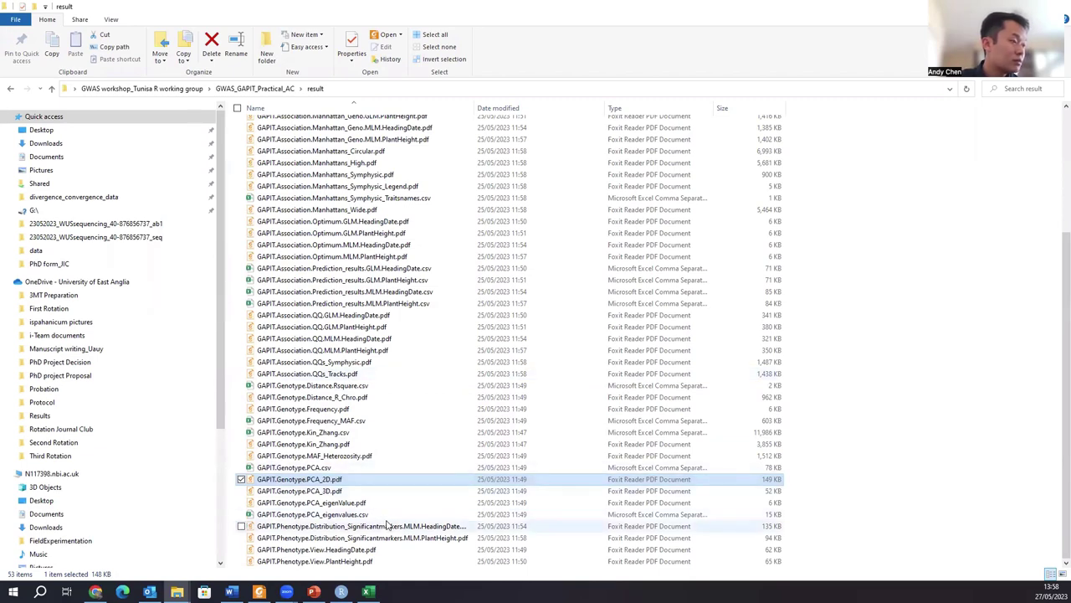
Open the GLM heading date Manhattan plot, GAPIT.Association.Manhattan_Geno.GLM.HeadingDate.pdf, from the result folder.
scroll(371, 410, "up", 1)
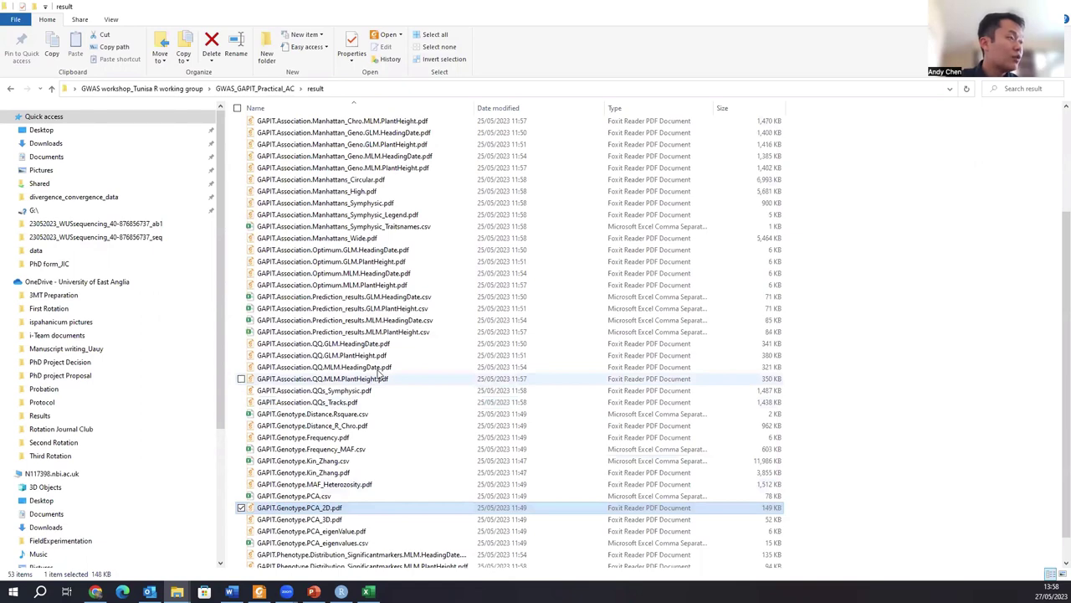
scroll(381, 374, "up", 1)
scroll(400, 214, "up", 3)
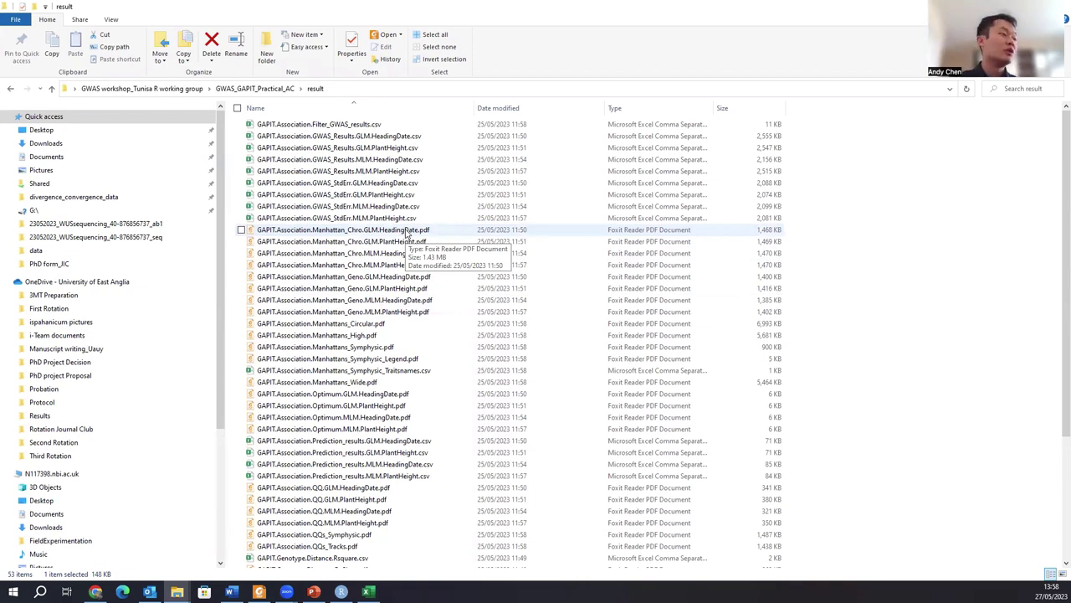
left_click(423, 280)
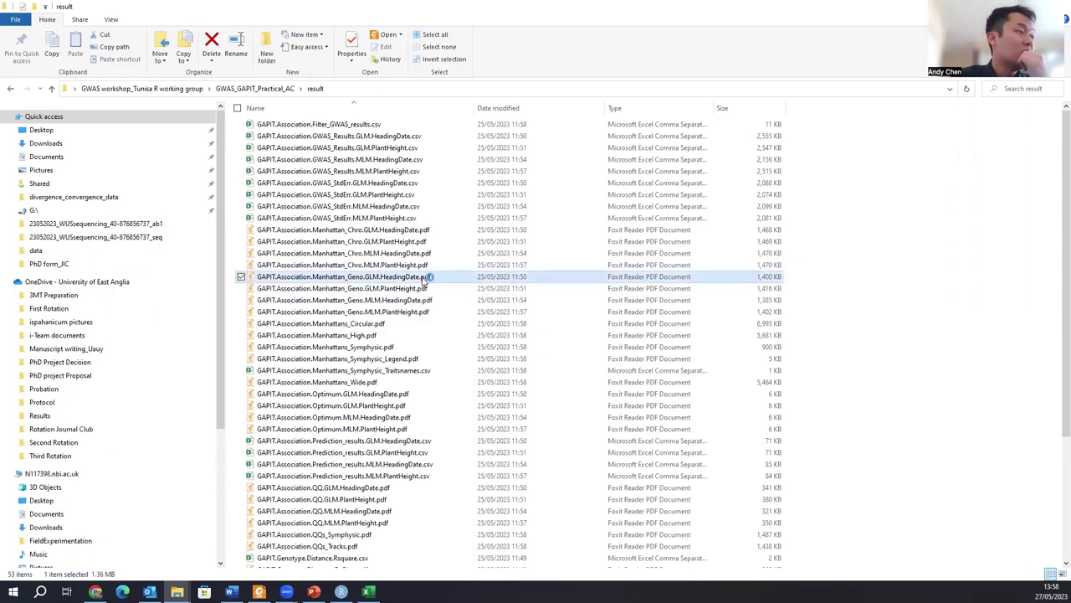
double_click(423, 280)
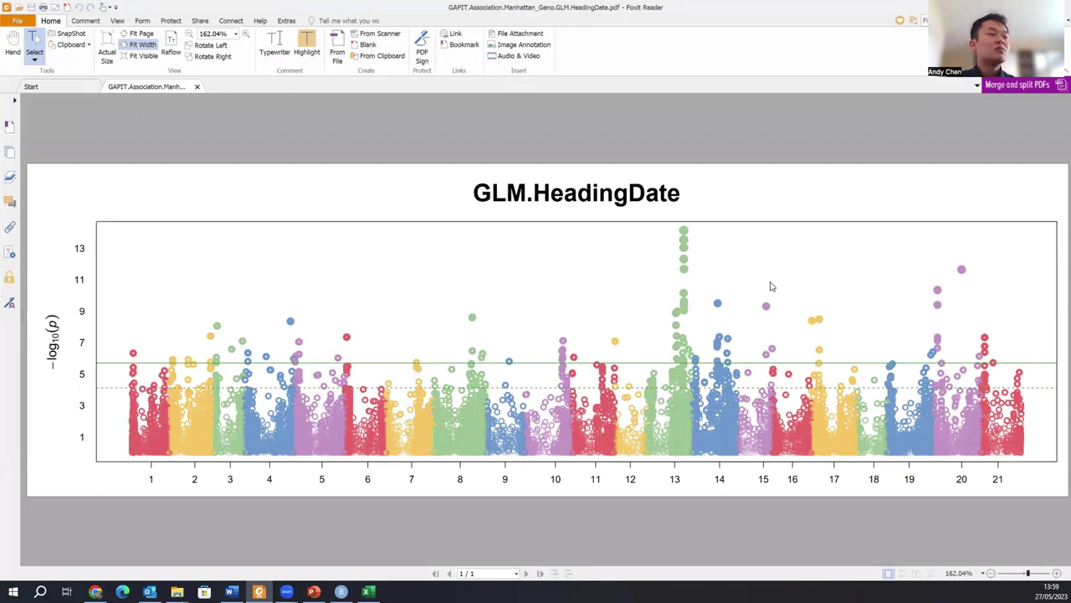
Open GAPIT.Association.Manhattan_Geno.MLM.HeadingDate.pdf from the result folder and compare its plot with the GLM Manhattan plot.
left_click(178, 589)
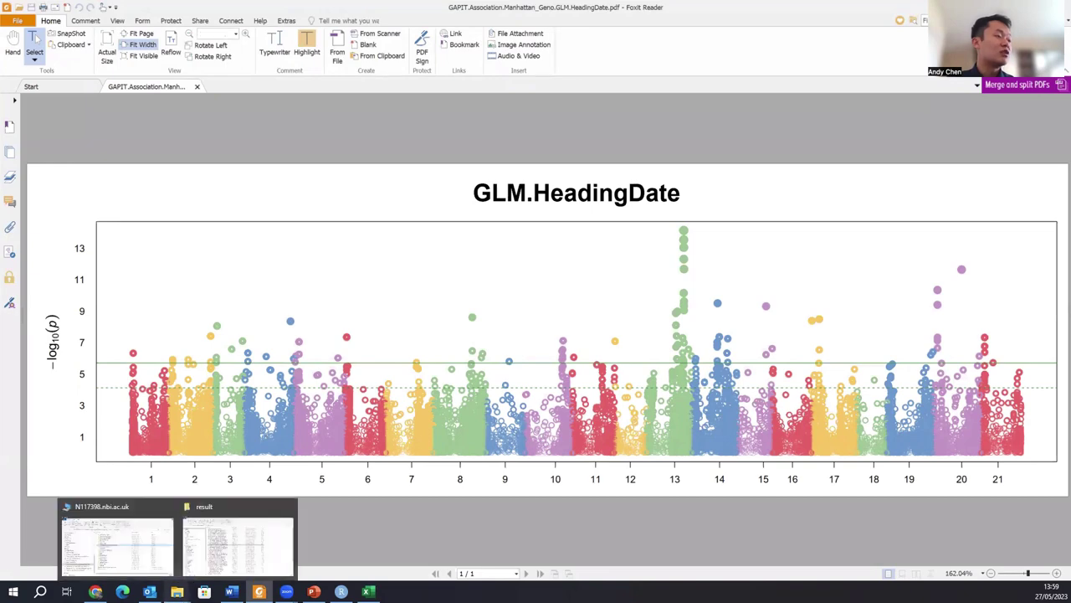
left_click(238, 557)
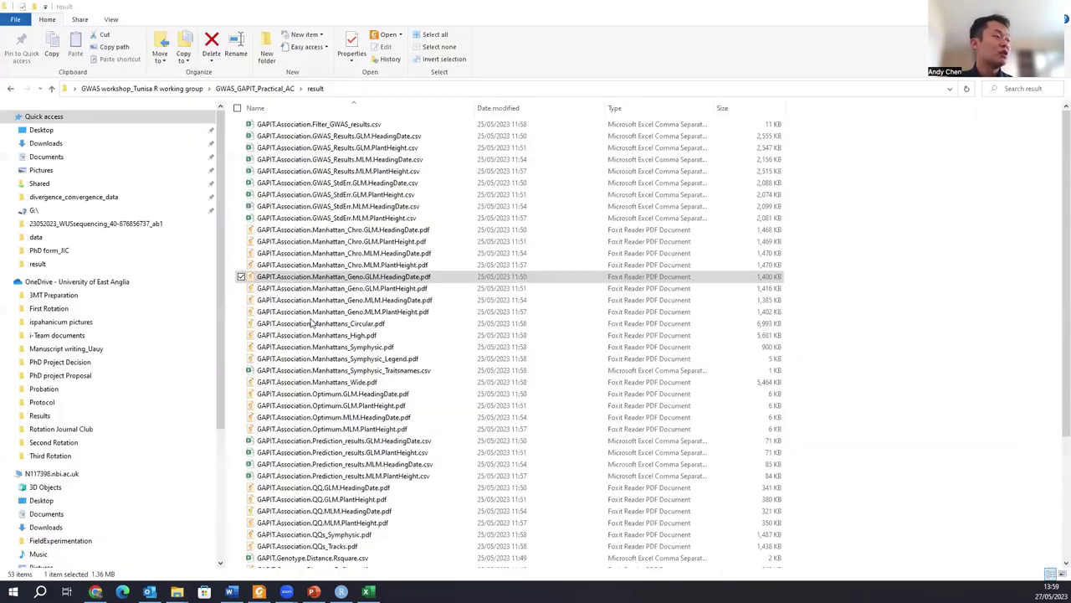
left_click(404, 303)
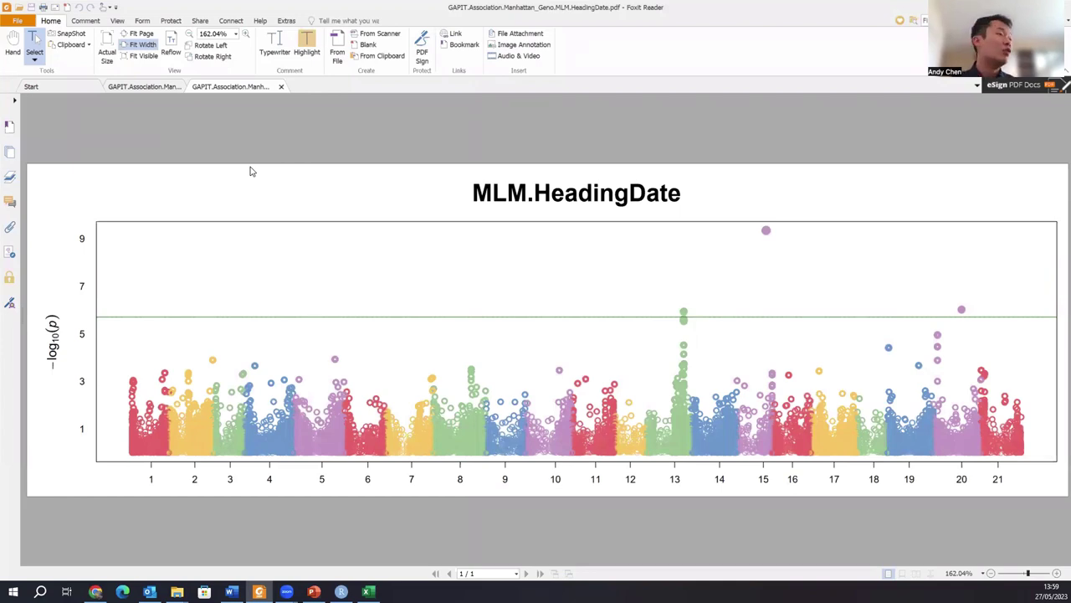
left_click(158, 89)
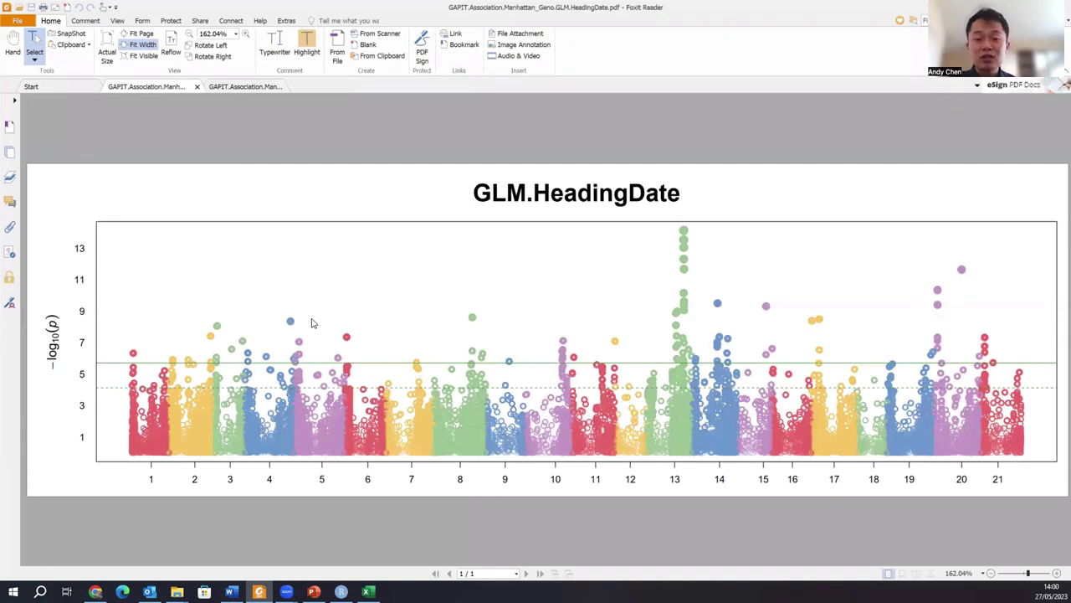
left_click(259, 88)
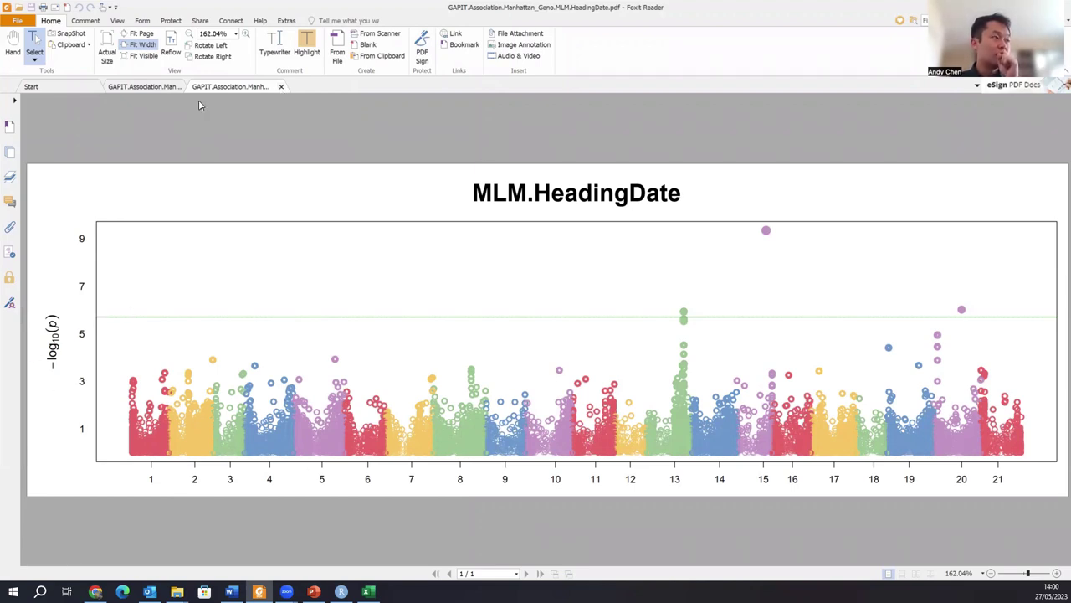
Close both heading date Manhattan plots and switch back to the result folder.
key("ctrl+w")
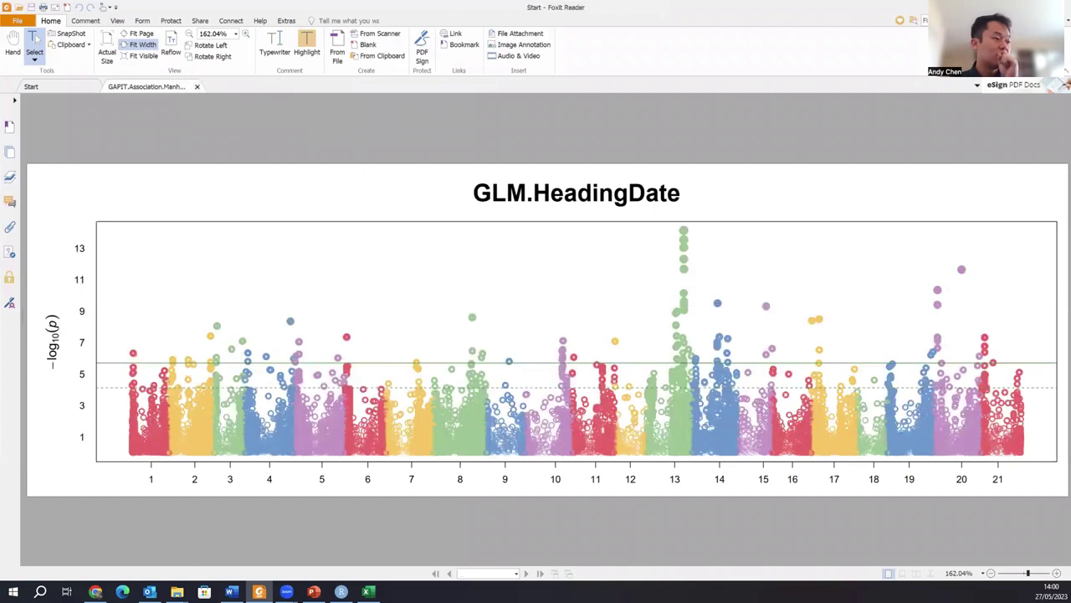
mouse_move(176, 592)
key("ctrl+w")
left_click(239, 544)
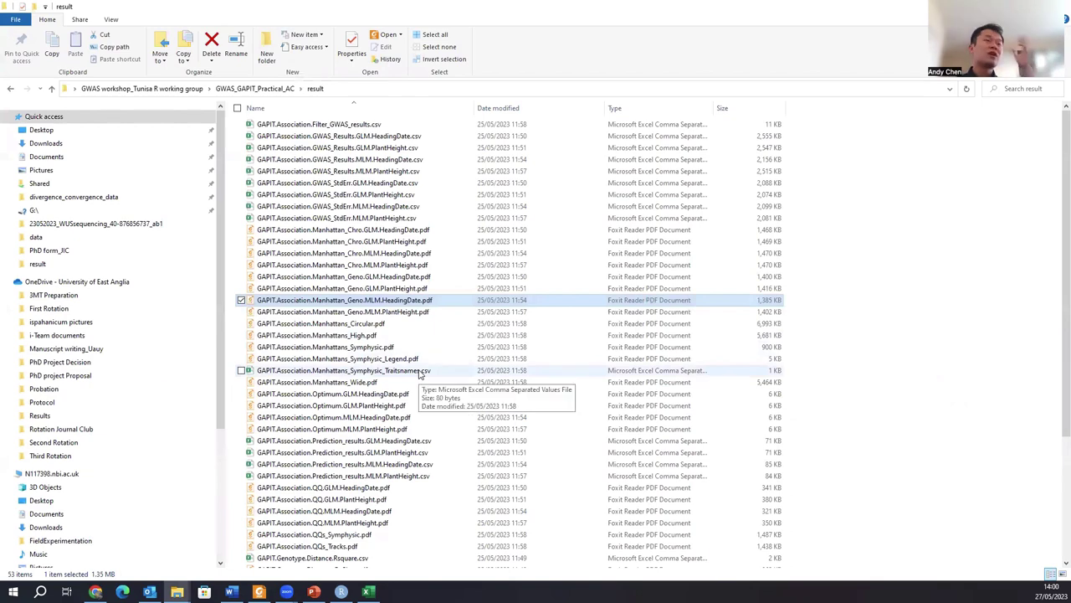
Open GAPIT.Association.QQ.GLM.HeadingDate.pdf and GAPIT.Association.QQ.MLM.HeadingDate.pdf from the result folder.
scroll(426, 411, "down", 1)
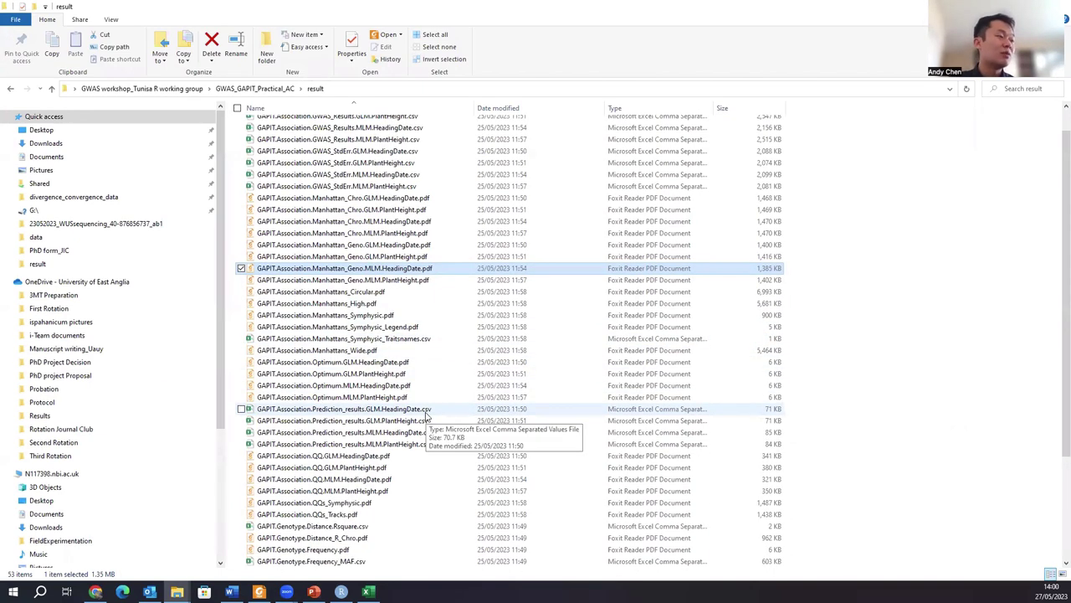
scroll(419, 460, "down", 2)
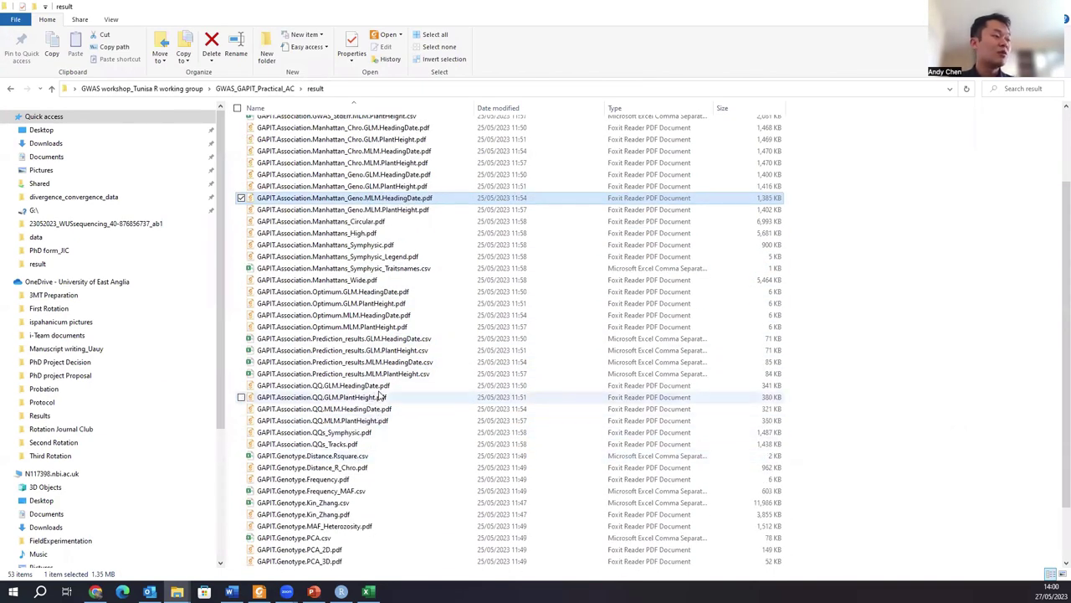
left_click(385, 386)
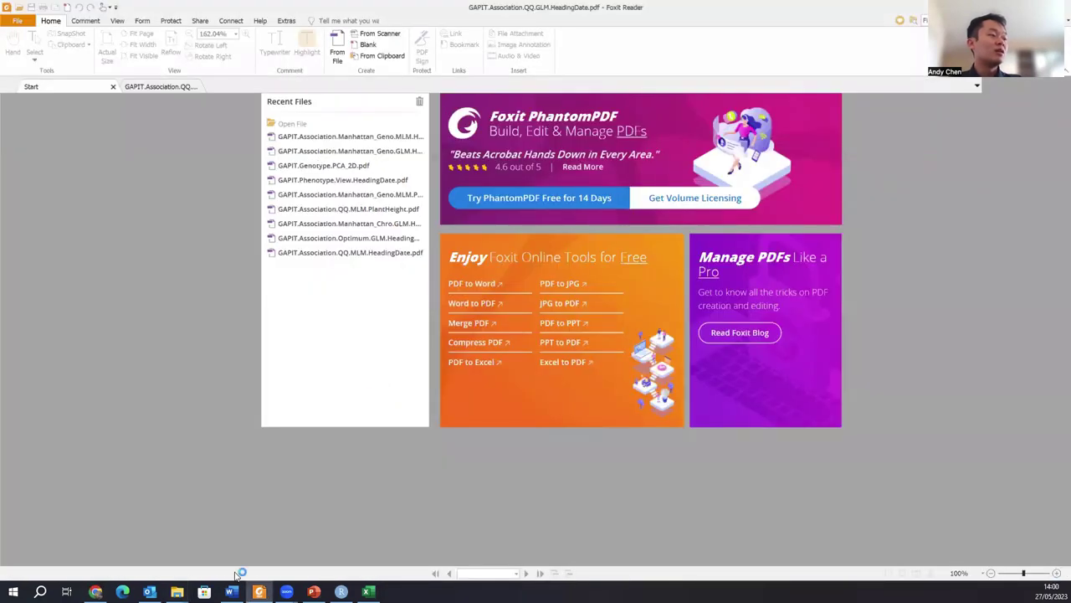
mouse_move(176, 591)
left_click(244, 555)
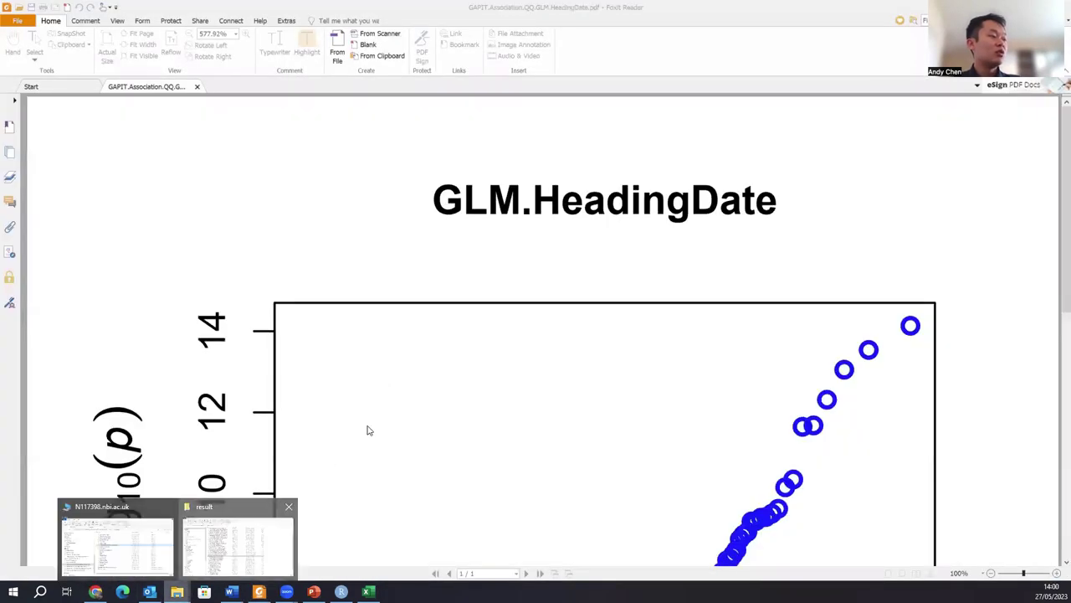
double_click(391, 409)
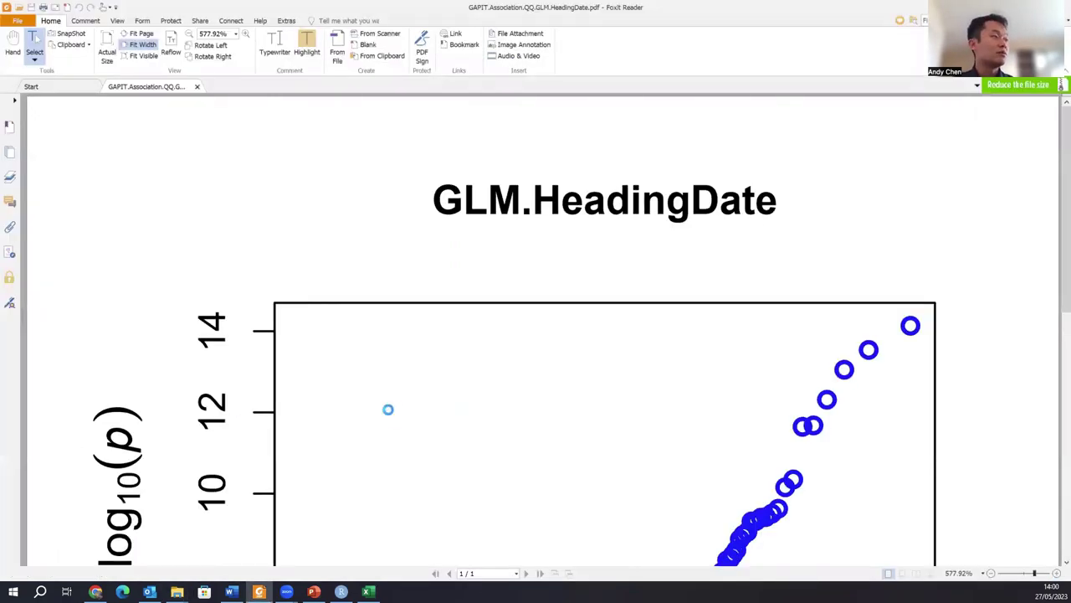
Show the GLM heading date QQ plot at 308% zoom with the whole plot frame and axis numbers in view.
left_click(155, 90)
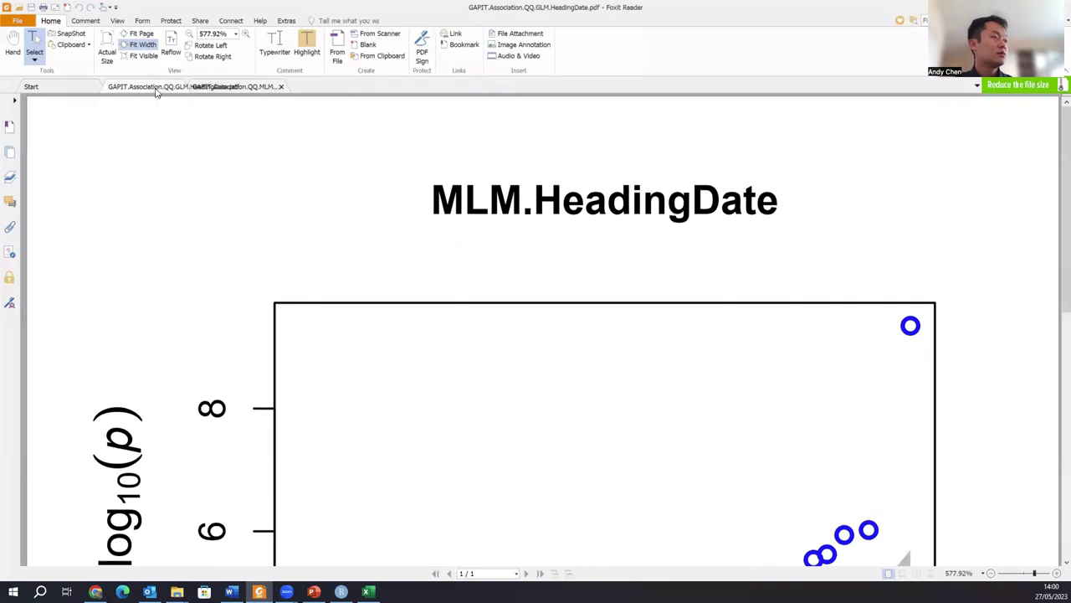
left_click(992, 574)
left_click(992, 574)
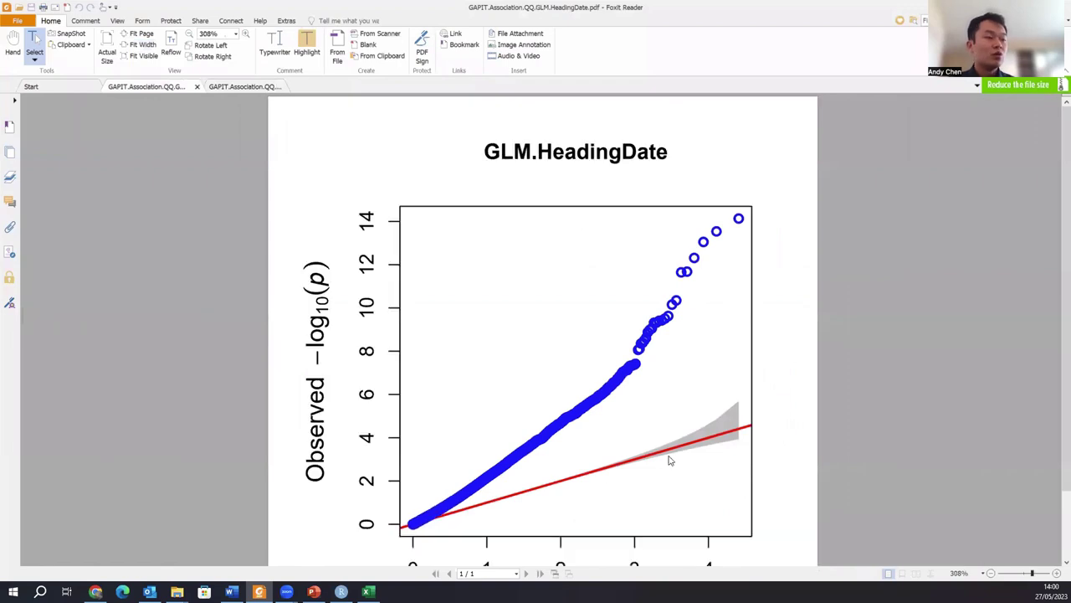
scroll(530, 322, "down", 1)
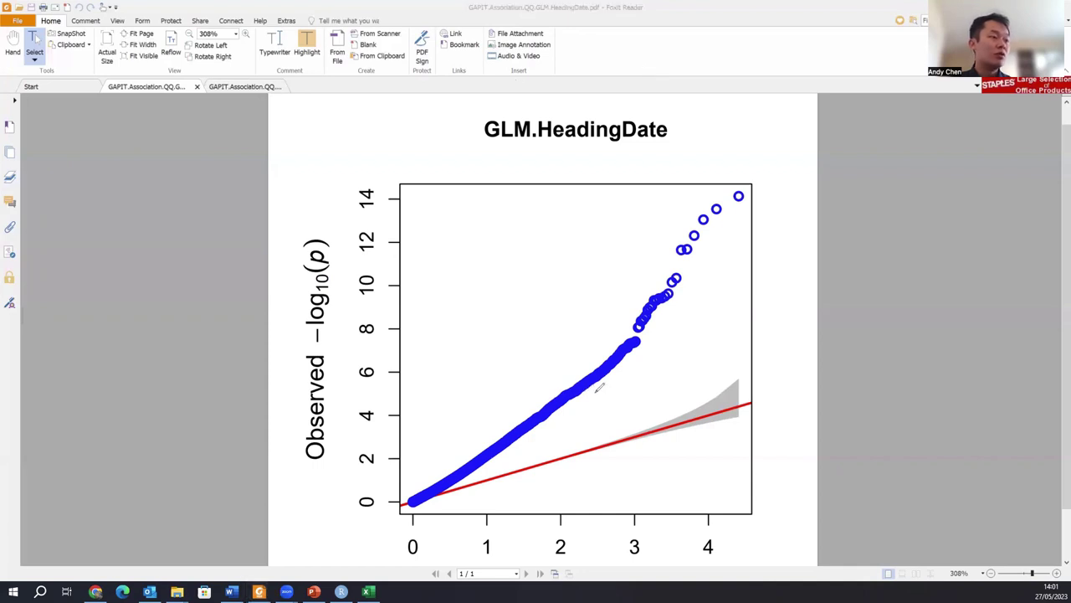
Draw two freehand double-headed arrows marking the gap between the blue points and the red line in the GLM QQ plot.
left_click_drag(604, 383, 594, 443)
mouse_move(616, 392)
left_mouse_down()
mouse_move(607, 443)
mouse_move(620, 373)
left_mouse_up()
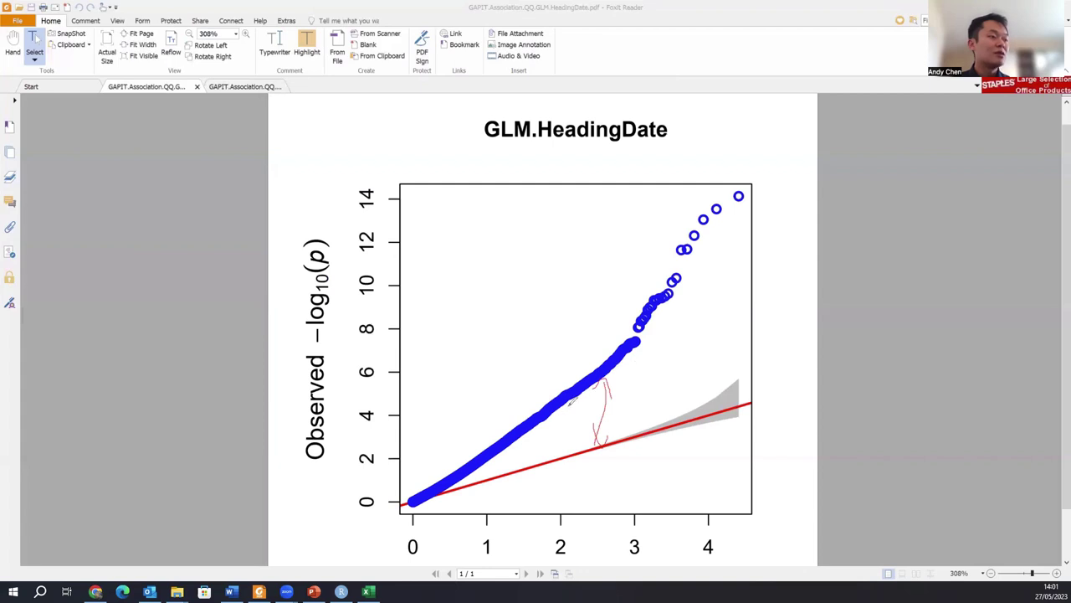
left_click_drag(571, 401, 576, 442)
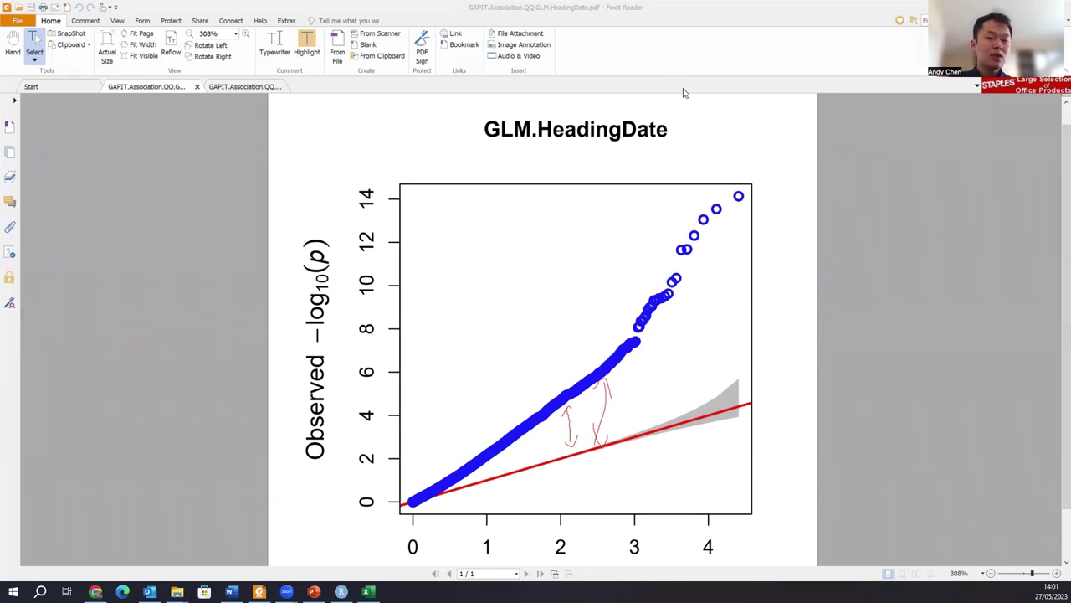
Switch to the MLM heading date QQ plot and reduce it to 428% zoom to view the upper points and the red line.
left_click(247, 87)
scroll(510, 311, "down", 2)
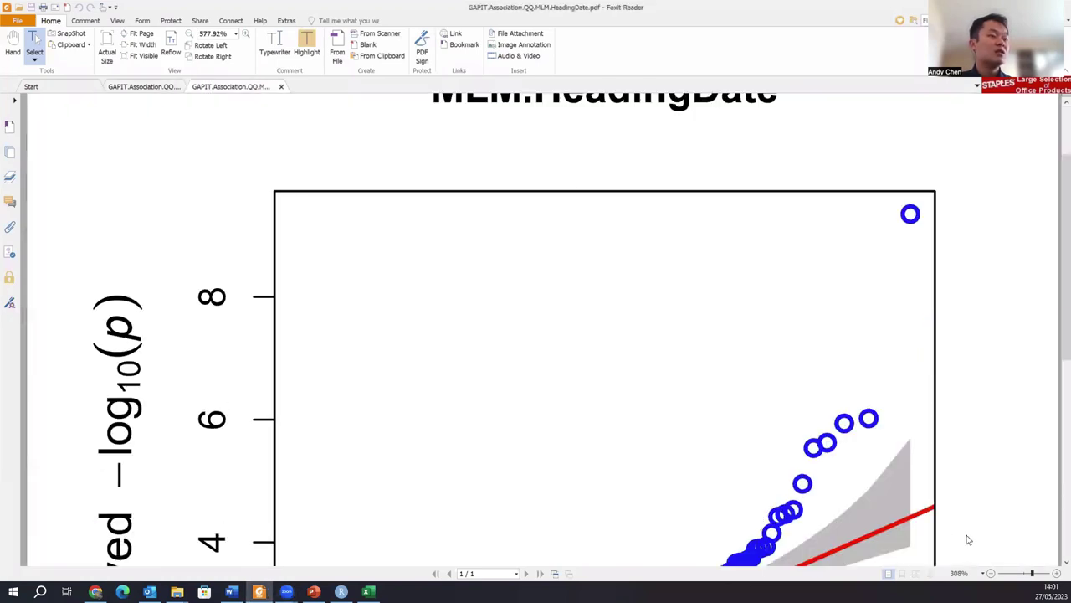
left_click(990, 573)
left_click(991, 573)
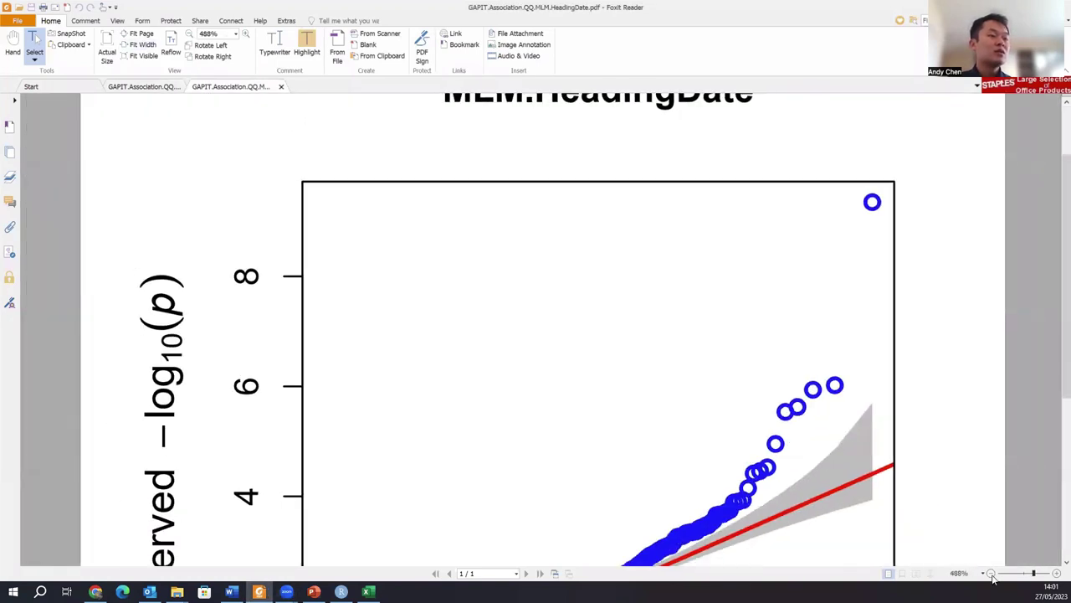
left_click(990, 573)
left_click(990, 573)
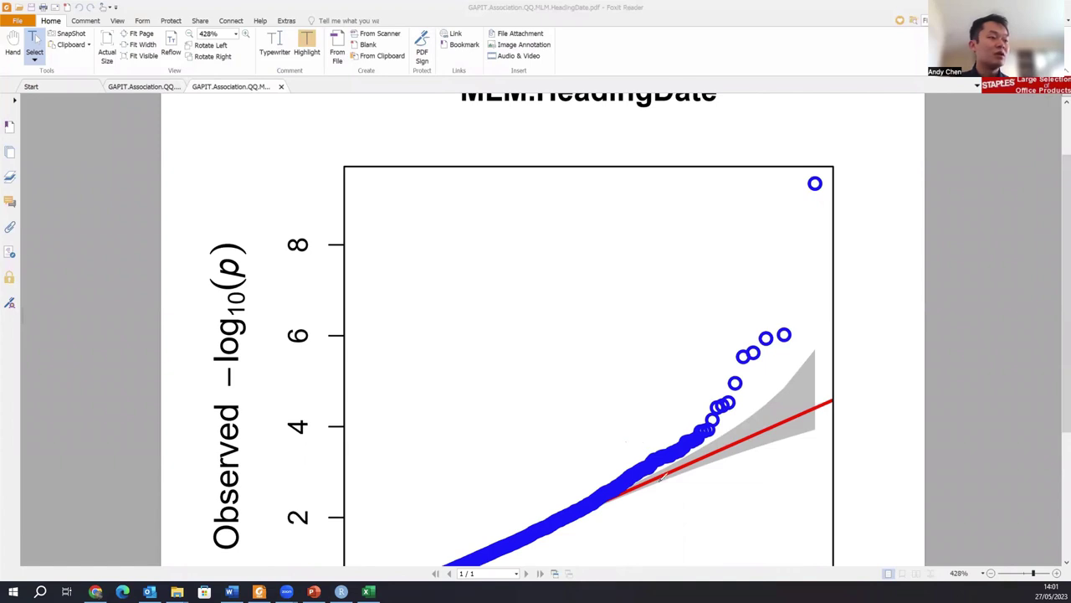
Annotate the MLM QQ plot: trace the red line, circle where points diverge and the points near 6, and mark their gap to the line.
left_click_drag(661, 476, 840, 395)
mouse_move(762, 308)
left_mouse_down()
mouse_move(804, 353)
mouse_move(778, 355)
mouse_move(783, 415)
left_mouse_up()
left_click_drag(772, 362, 785, 361)
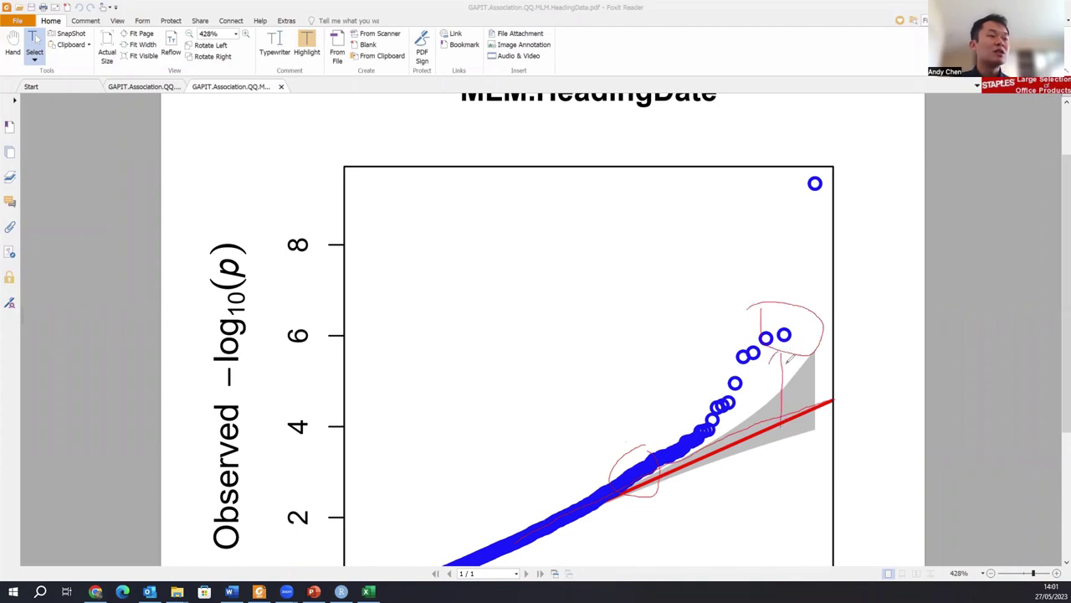